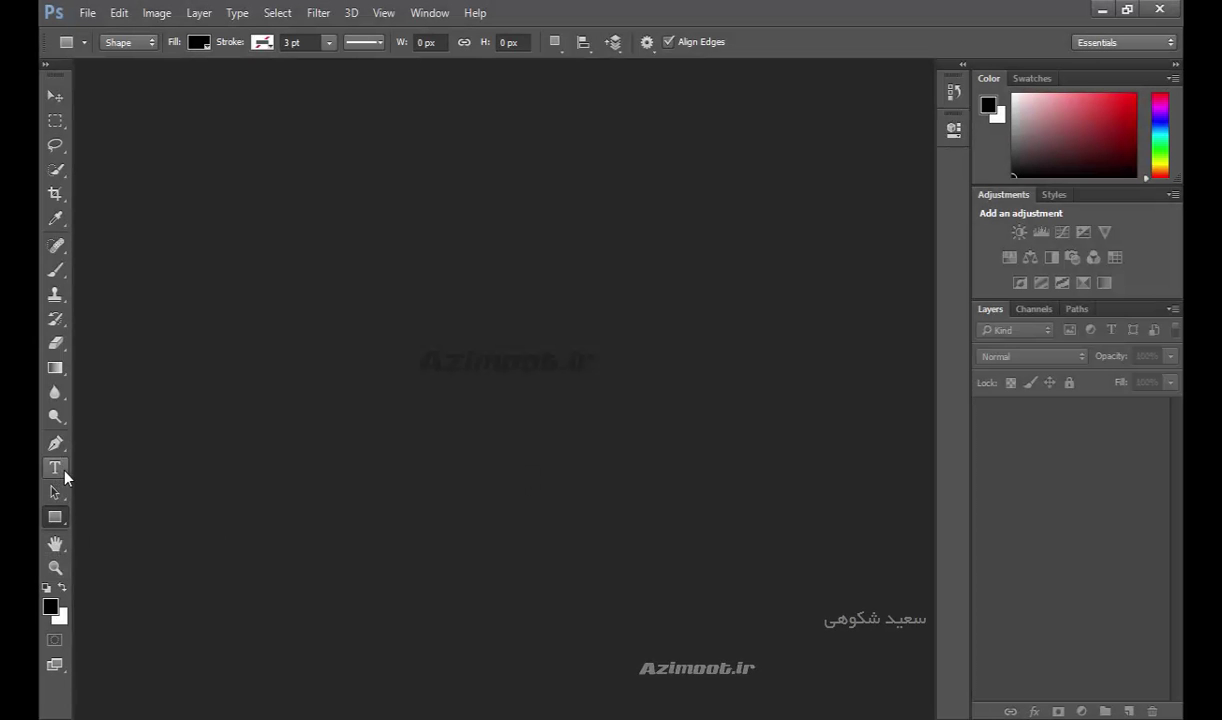
Create a new Untitled-1 document at Default Photoshop Size and fit it to the window.
{"action": "key", "text": "ctrl+n"}
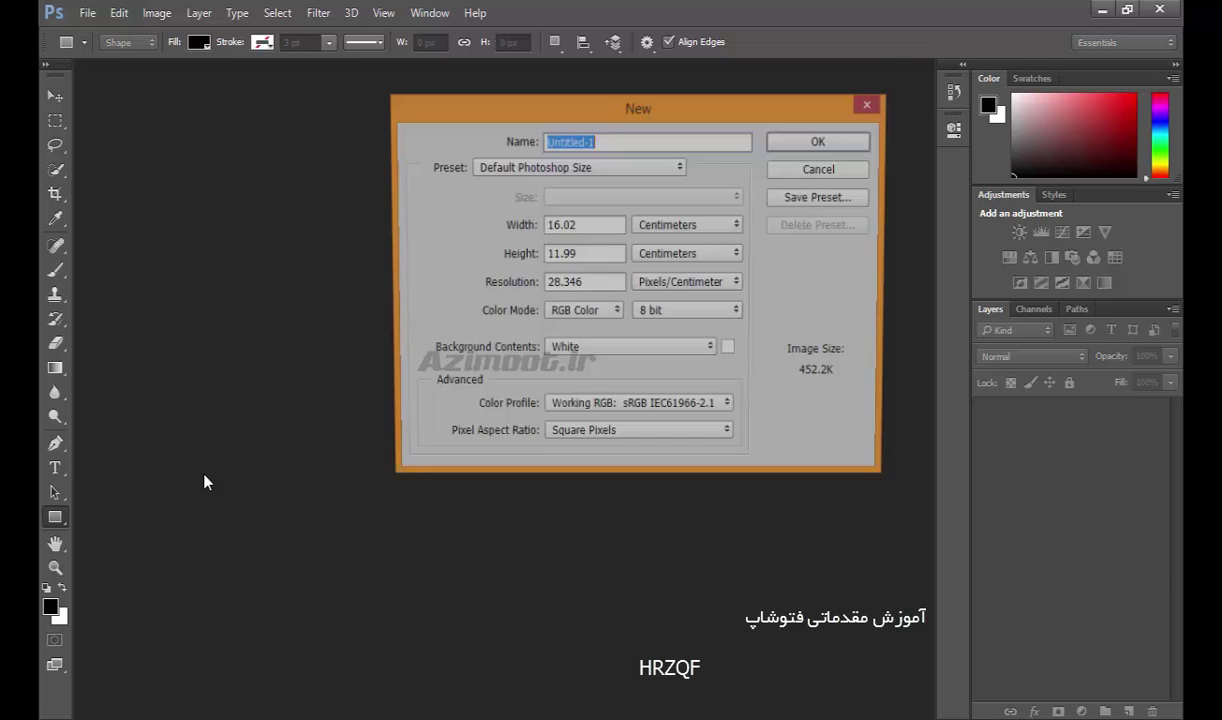
{"action": "key", "text": "Return"}
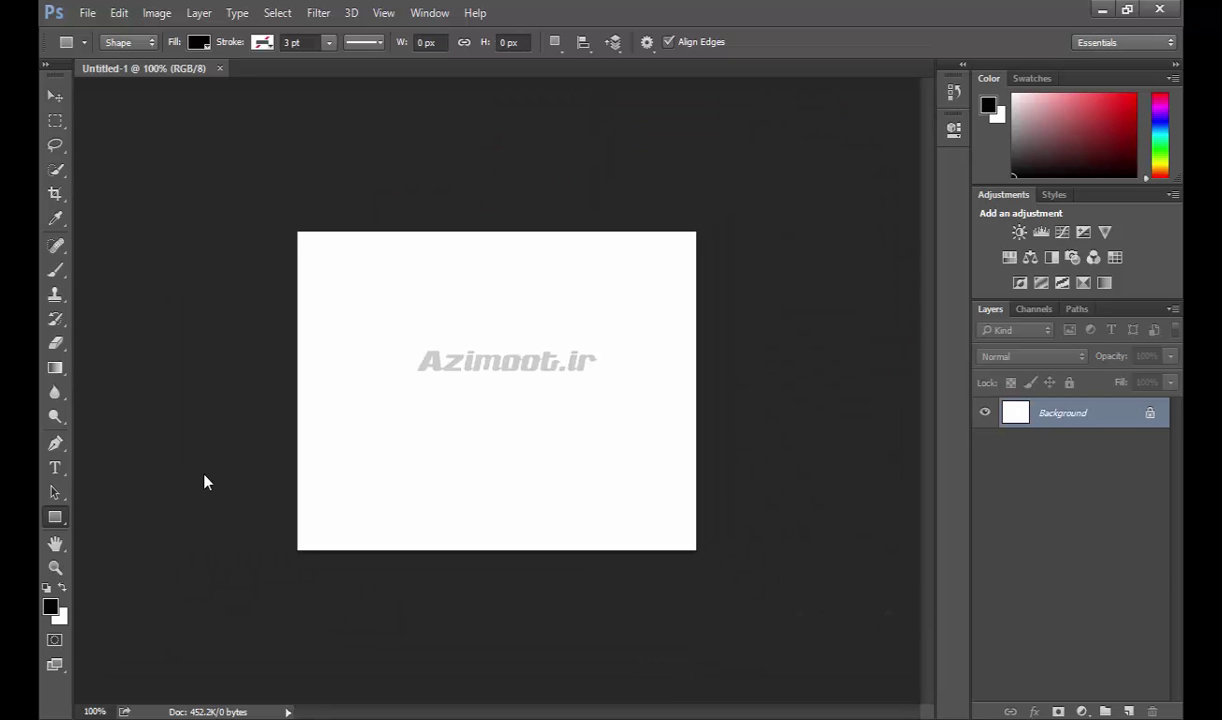
{"action": "key", "text": "ctrl+0"}
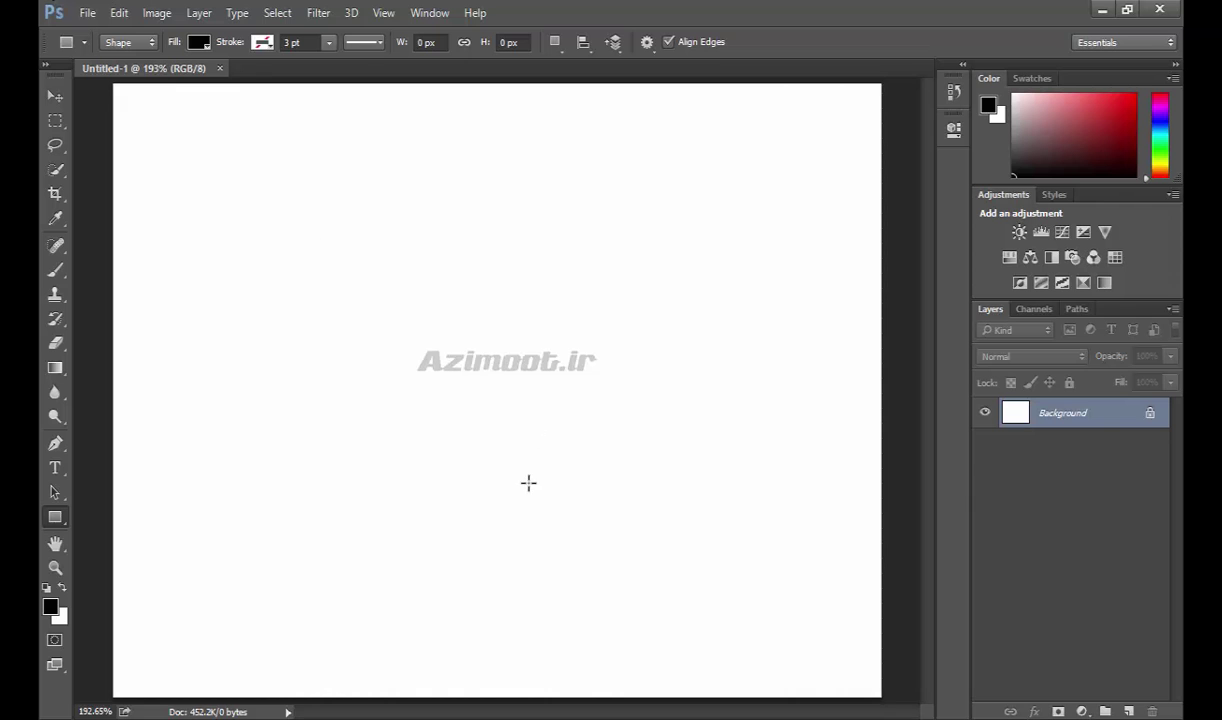
{"action": "left_click", "coordinate": [55, 468]}
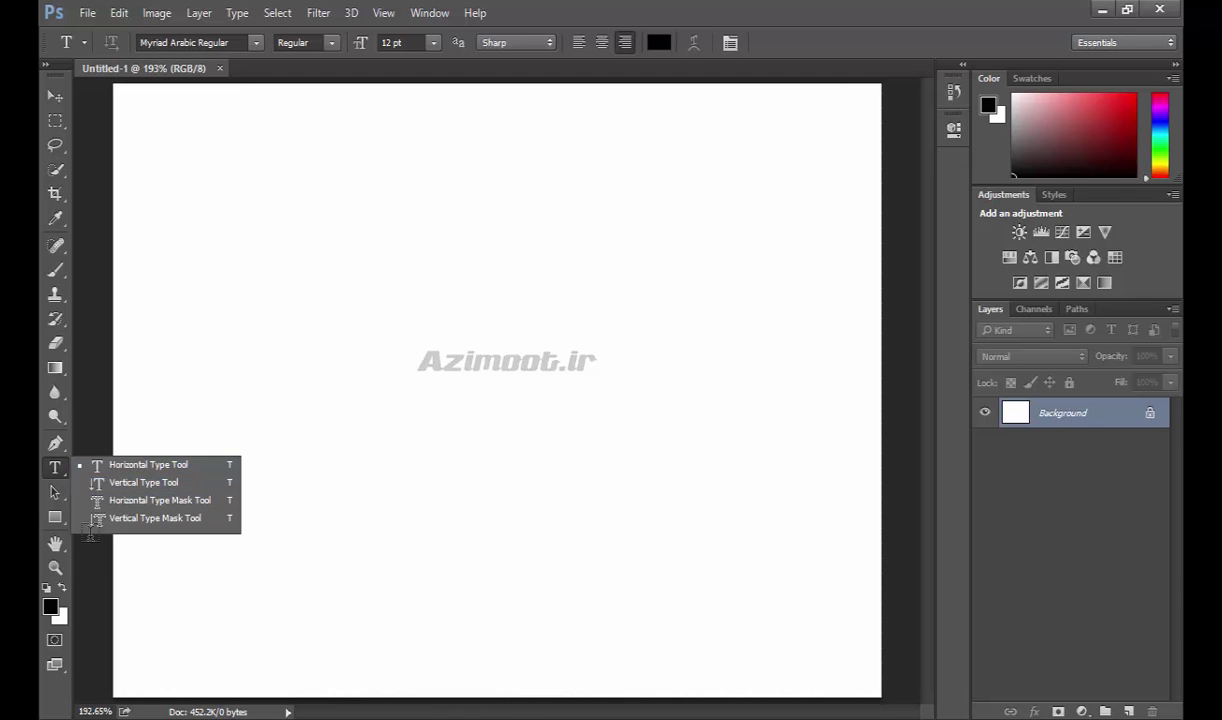
Add centre-aligned horizontal 'Azimoot' text in a box near the top of the canvas.
{"action": "left_click", "coordinate": [109, 464]}
{"action": "left_click_drag", "start_coordinate": [240, 242], "coordinate": [594, 427]}
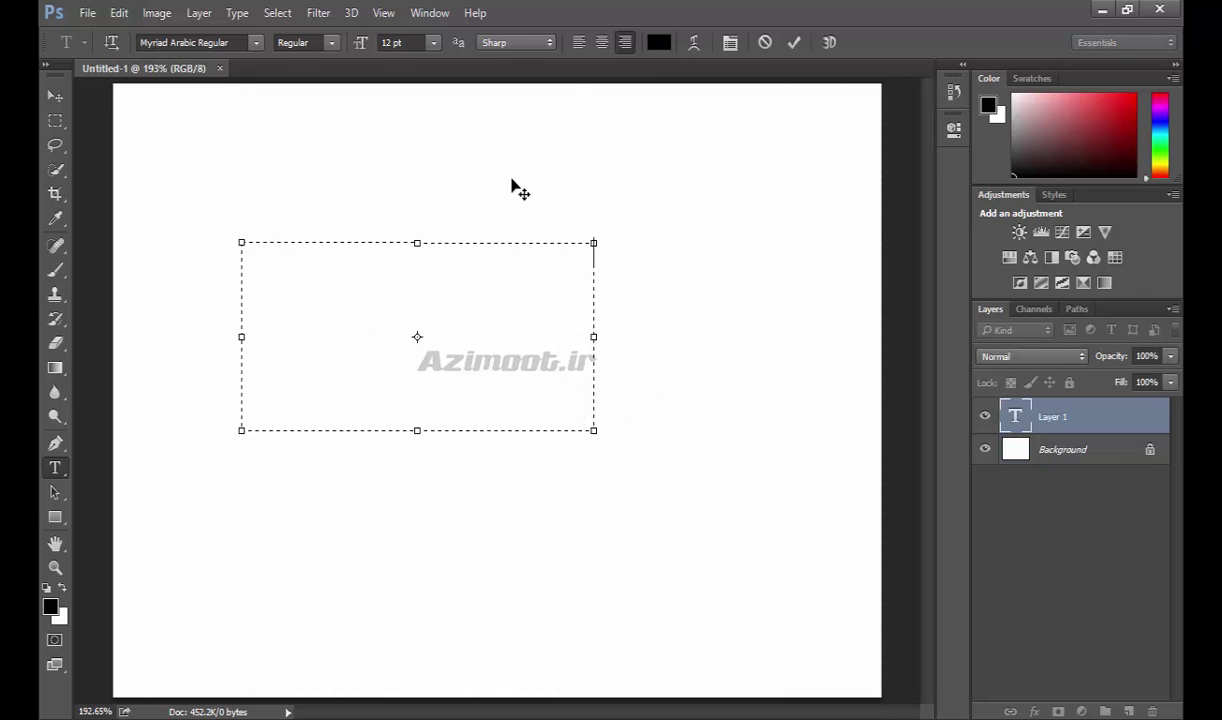
{"action": "left_click", "coordinate": [599, 43]}
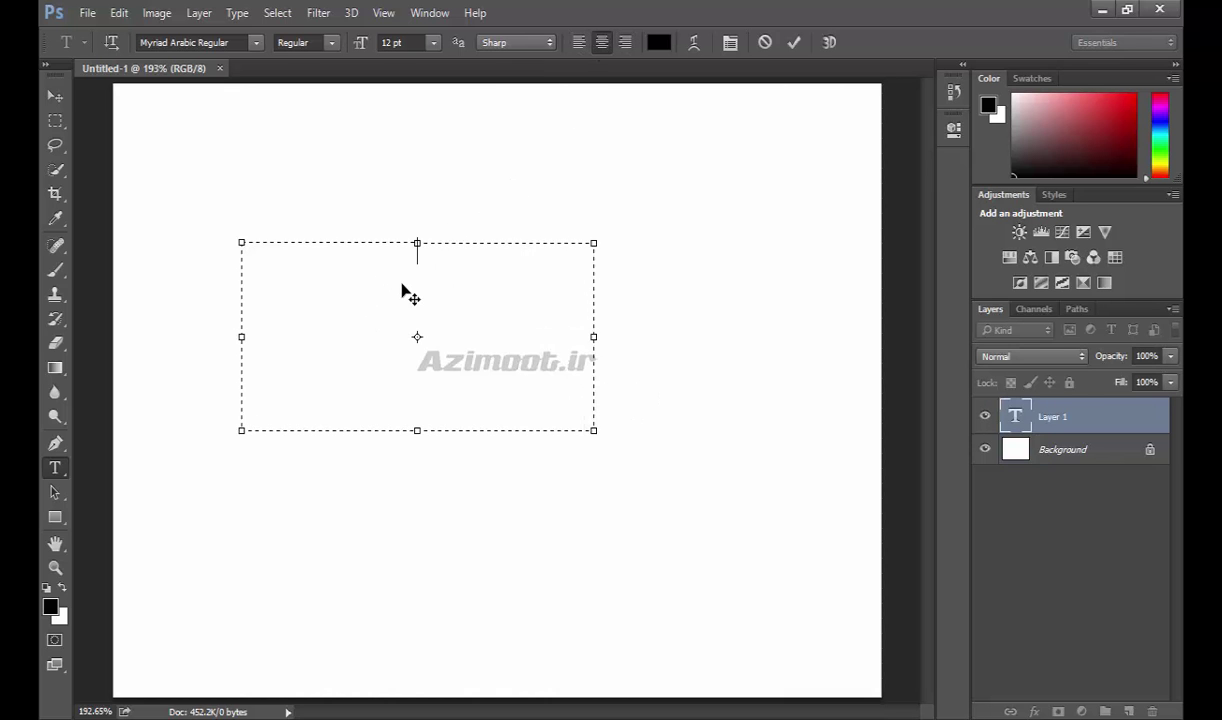
{"action": "type", "text": "Azimoo"}
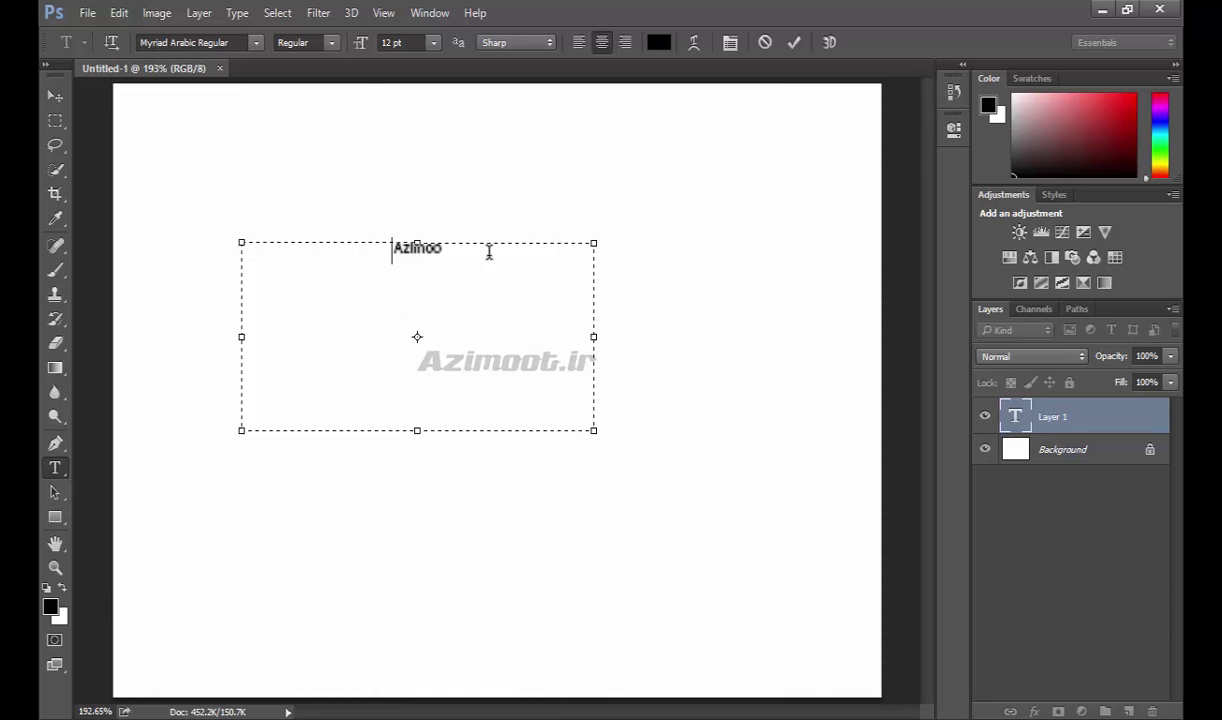
{"action": "left_click", "coordinate": [55, 467]}
Add 'Azimoot' as vertical text at the left of the canvas.
{"action": "left_click", "coordinate": [120, 483]}
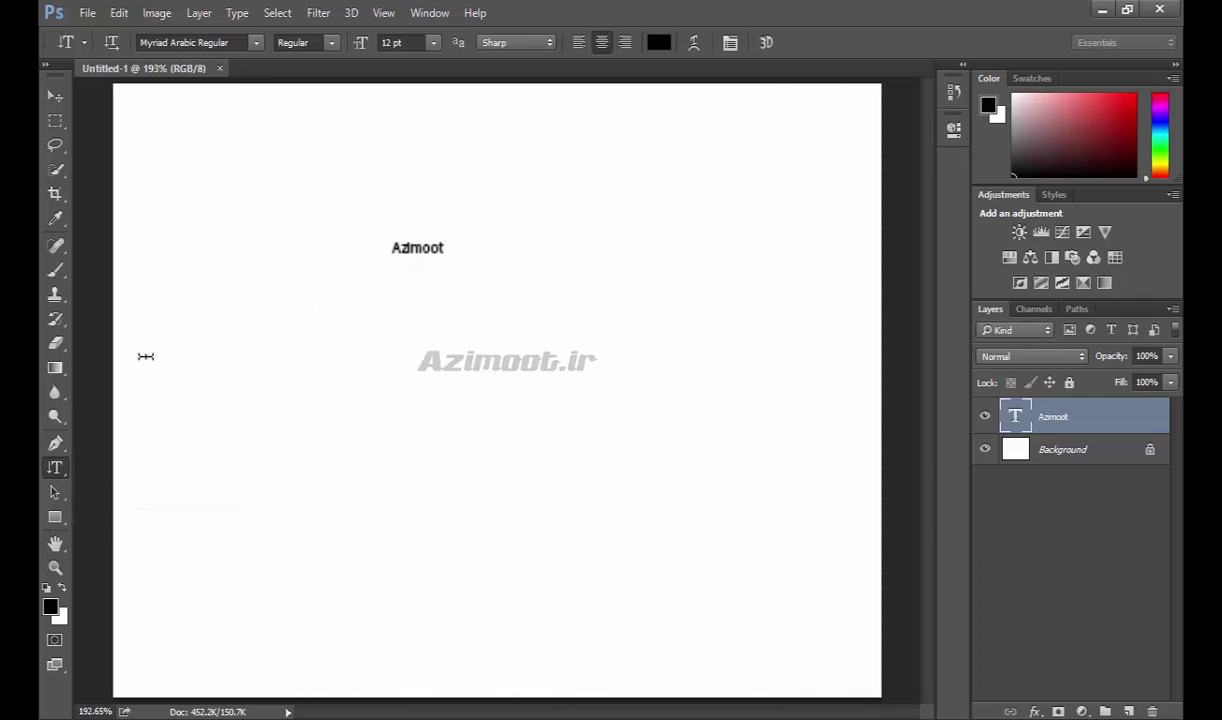
{"action": "left_click", "coordinate": [195, 256]}
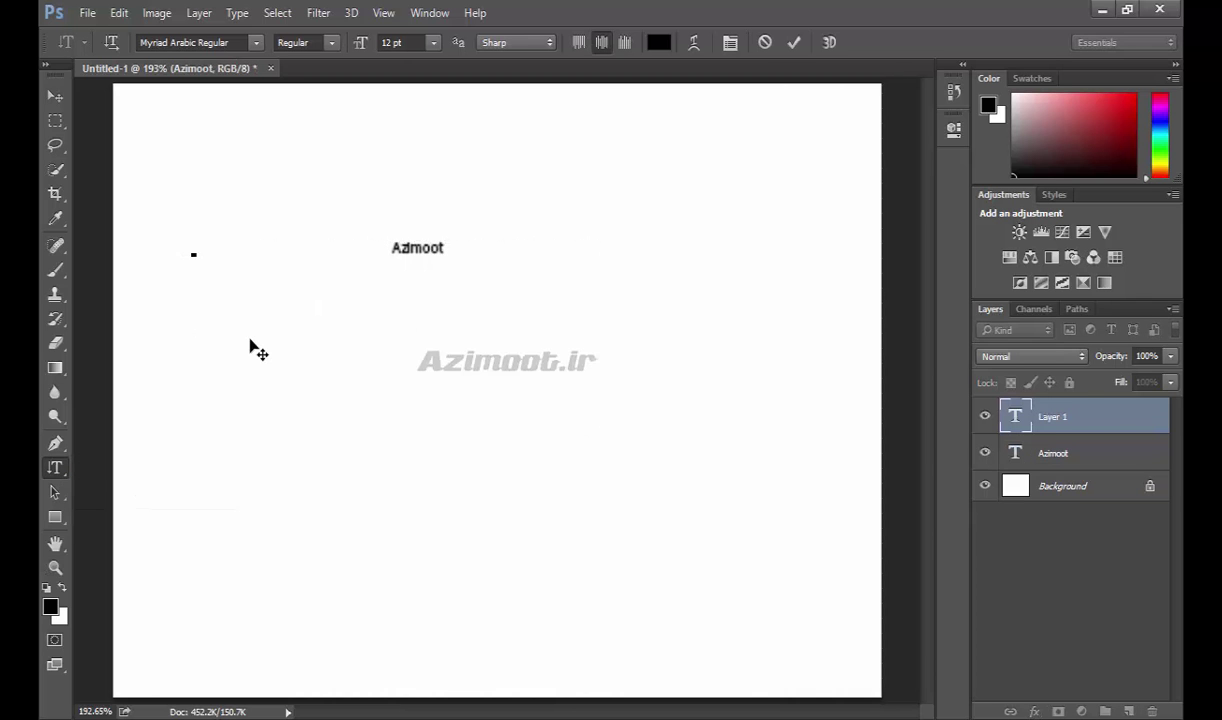
{"action": "type", "text": "Azimoot"}
{"action": "right_click", "coordinate": [60, 470]}
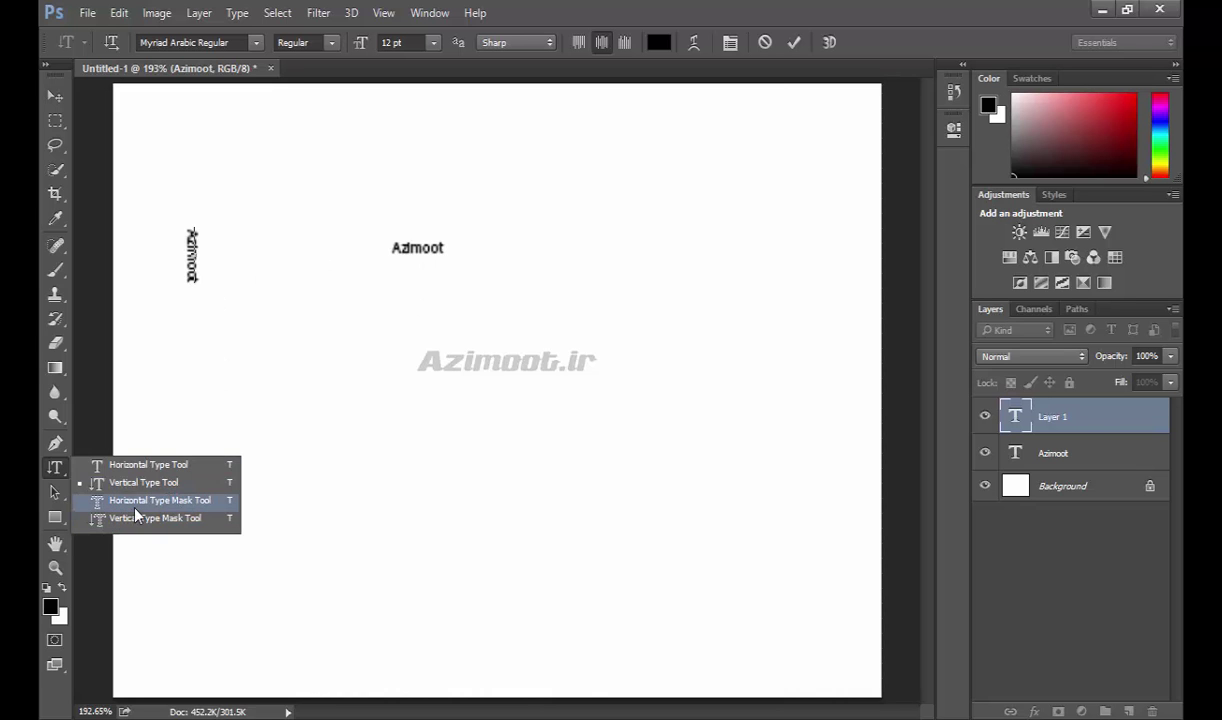
Make a 60 pt 'Azimoot' type-mask selection in a box below the existing text.
{"action": "left_click", "coordinate": [150, 500]}
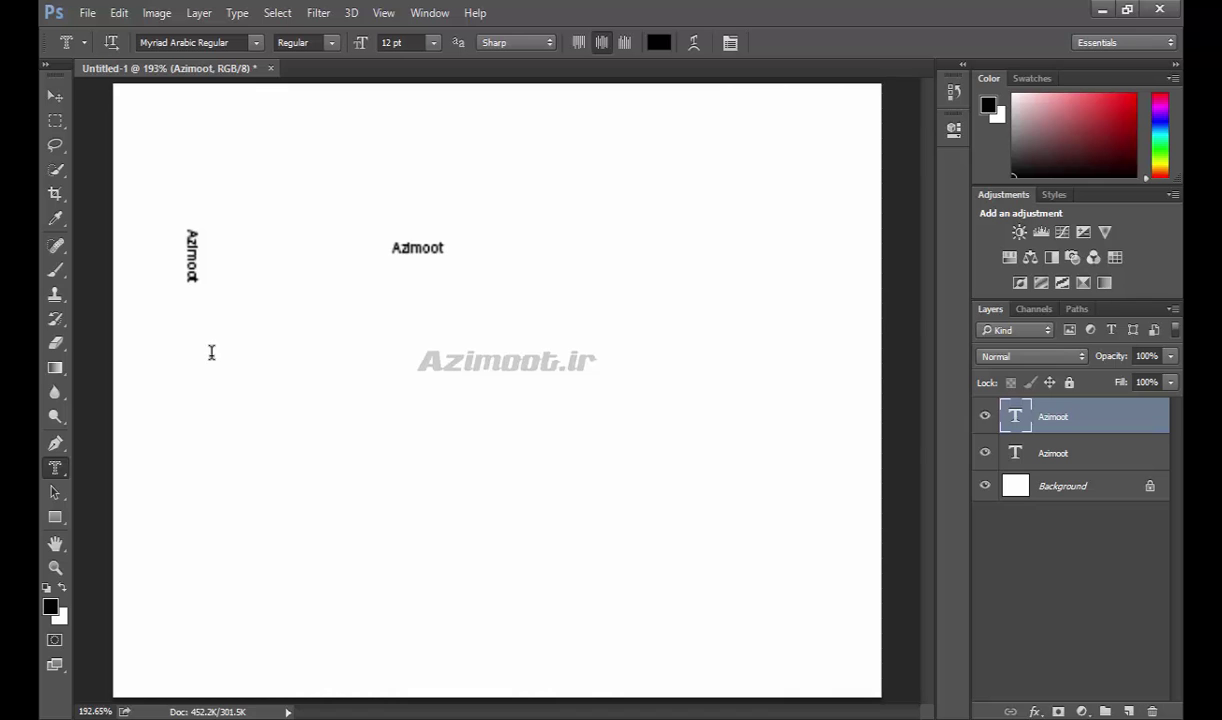
{"action": "left_click_drag", "start_coordinate": [191, 337], "coordinate": [594, 538]}
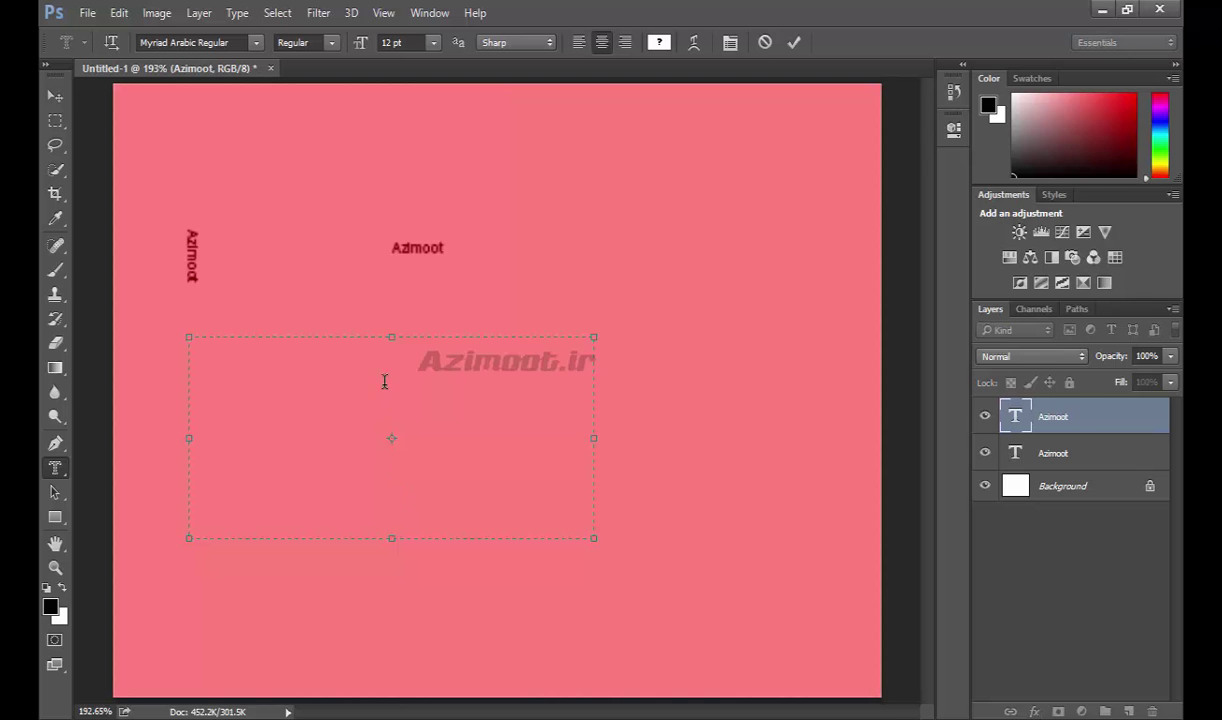
{"action": "type", "text": "Azimoot"}
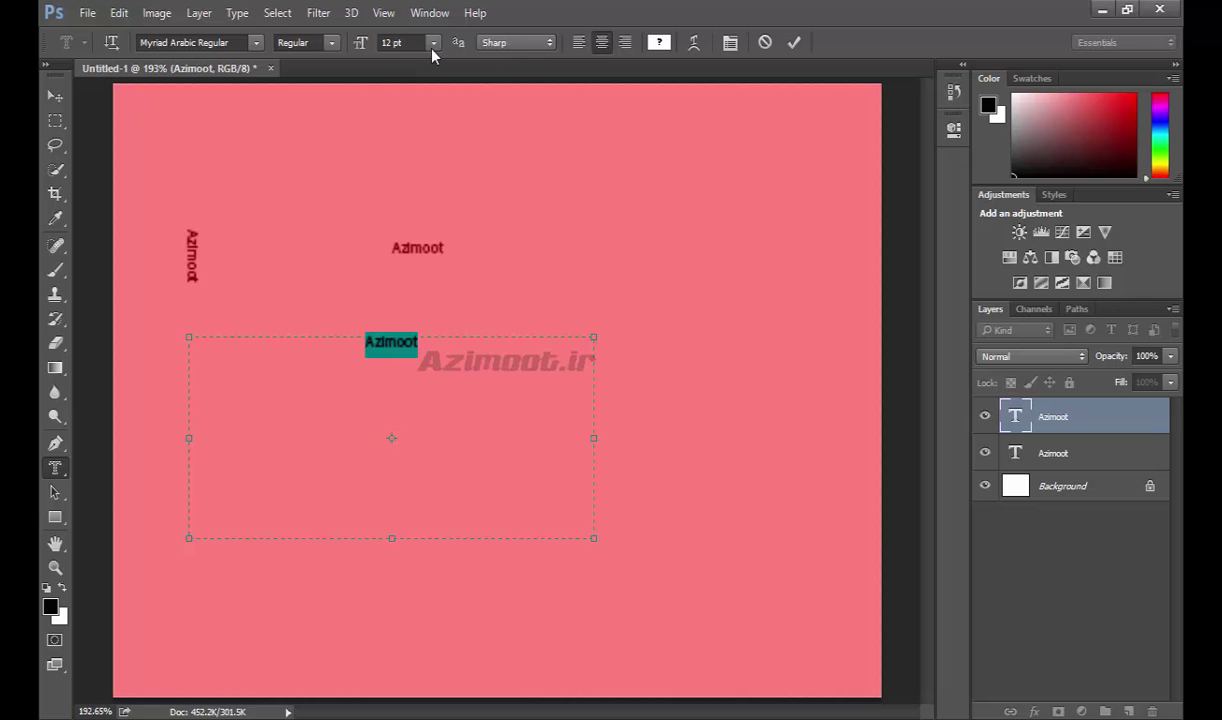
{"action": "left_click", "coordinate": [432, 46]}
{"action": "left_click", "coordinate": [420, 327]}
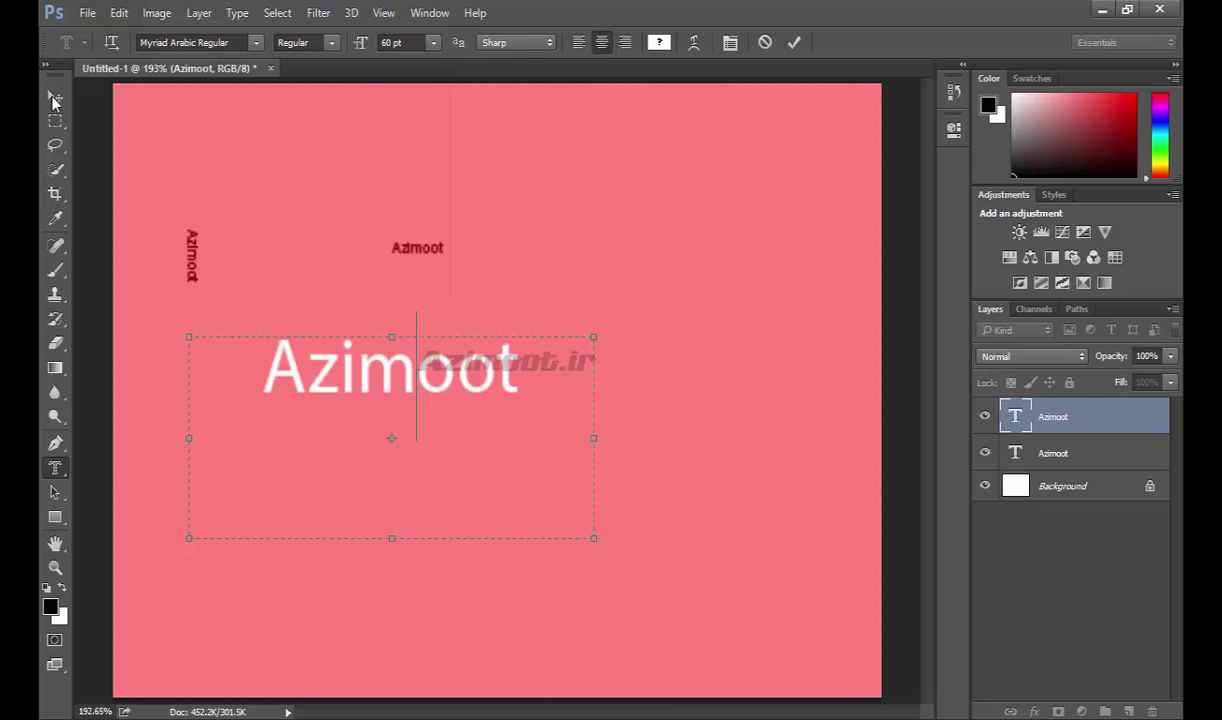
{"action": "left_click", "coordinate": [55, 99]}
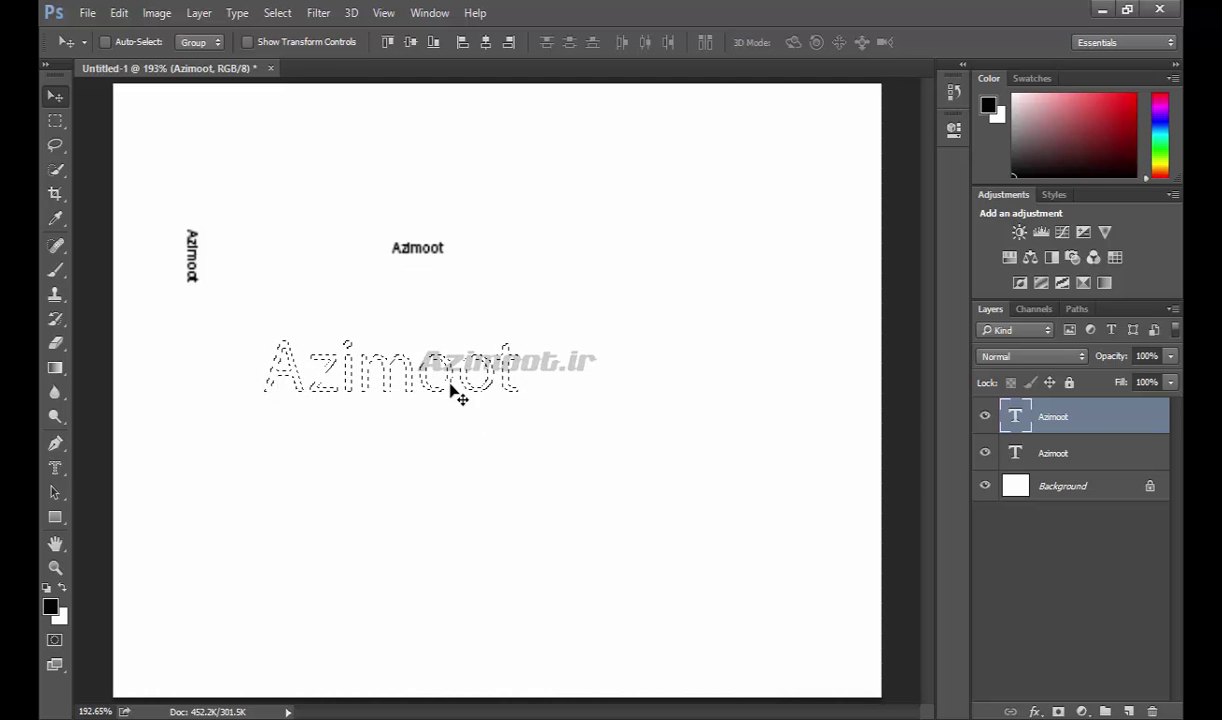
Fill the Azimoot selection on the Background layer with the Spectrum gradient, deselect, and view at 100%.
{"action": "left_click", "coordinate": [59, 371]}
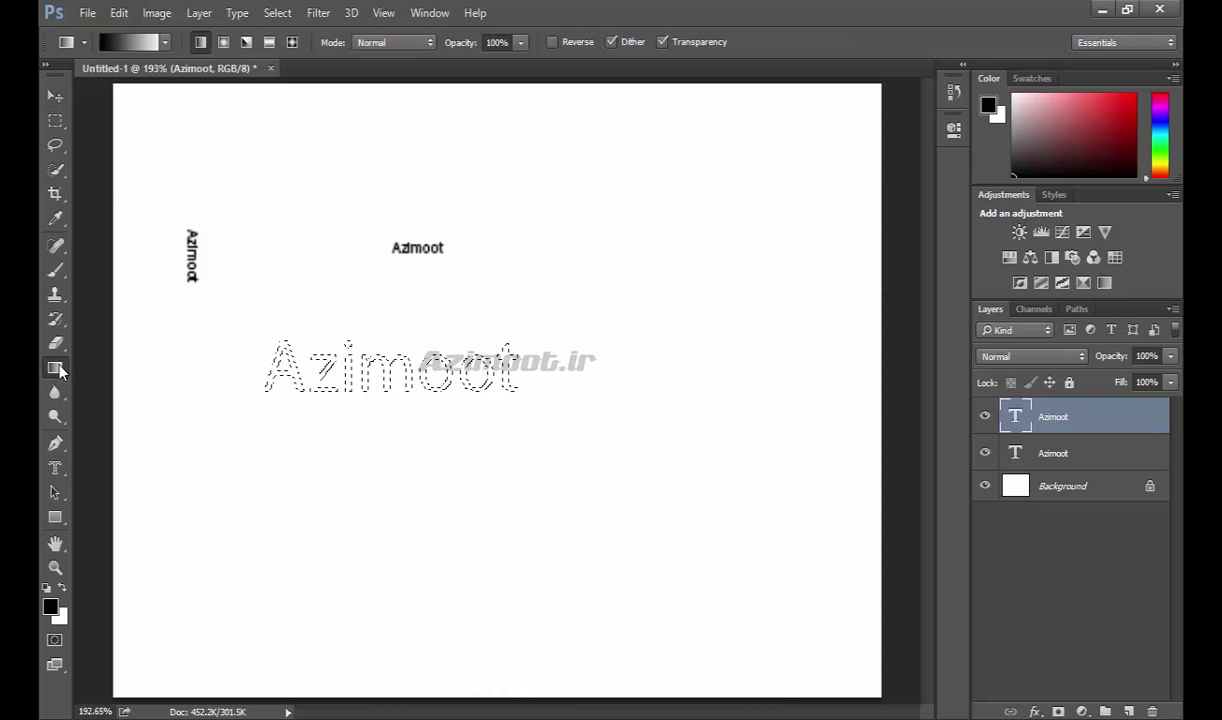
{"action": "left_click", "coordinate": [160, 40]}
{"action": "left_click", "coordinate": [76, 141]}
{"action": "left_click", "coordinate": [576, 20]}
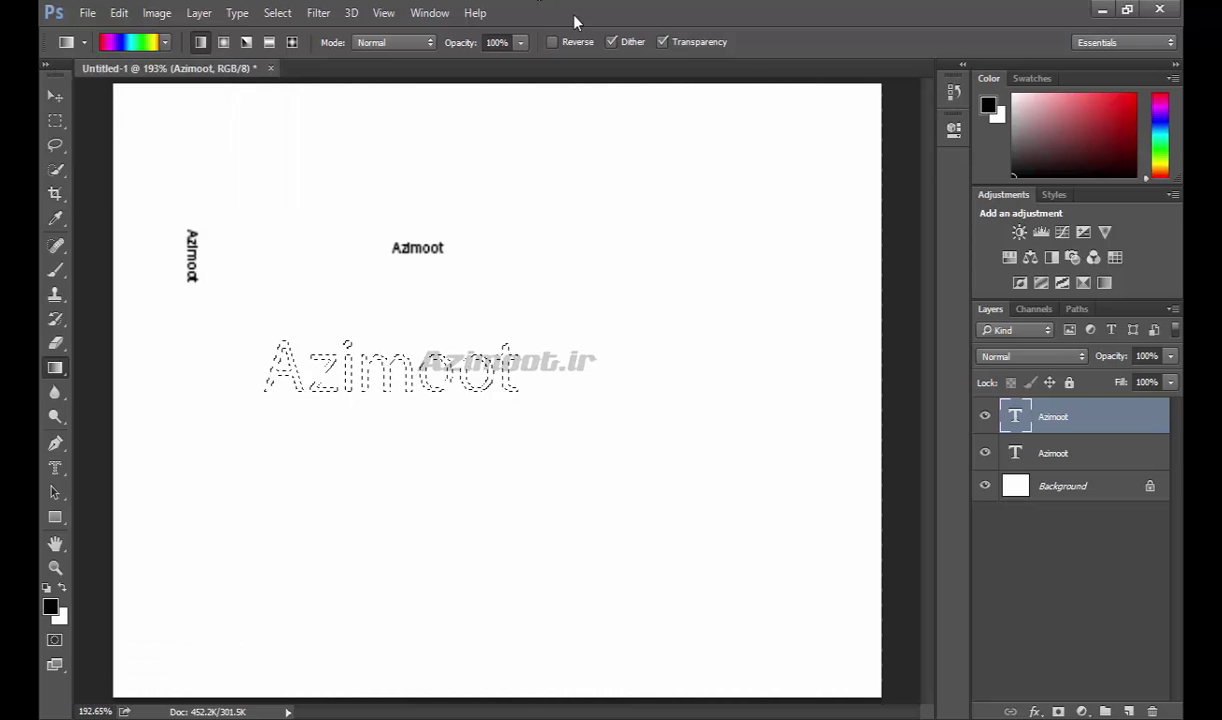
{"action": "left_click", "coordinate": [1091, 490]}
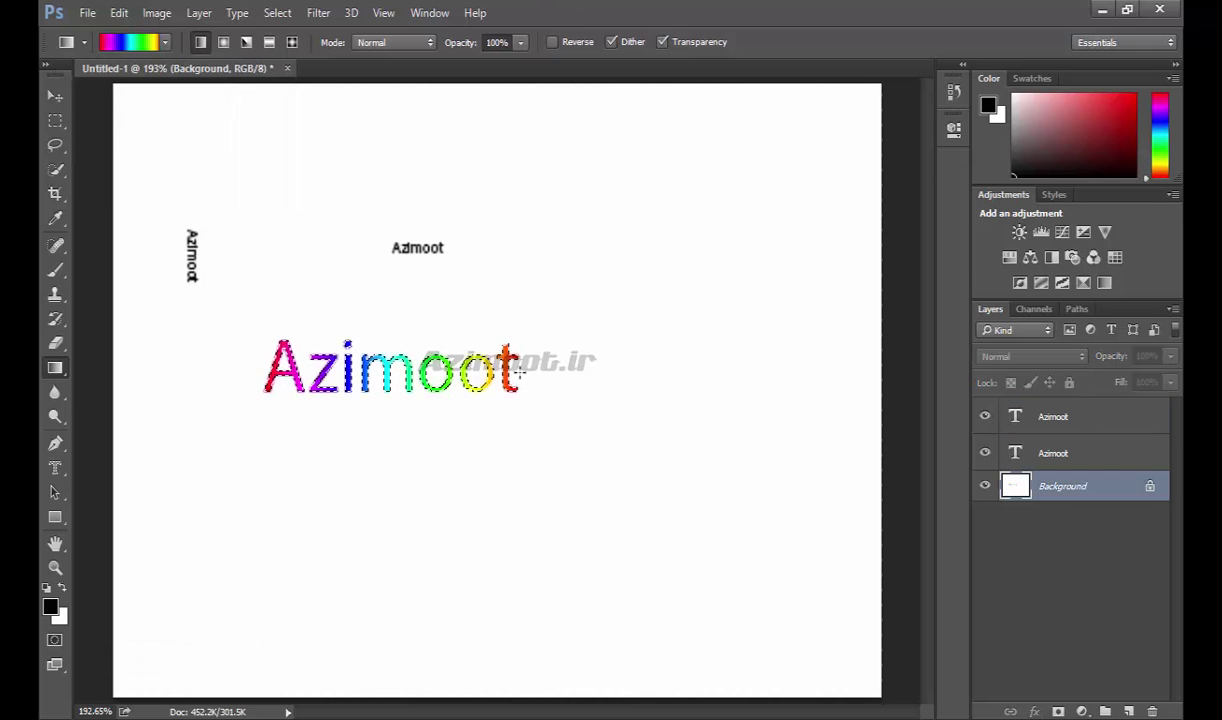
{"action": "key", "text": "ctrl+d"}
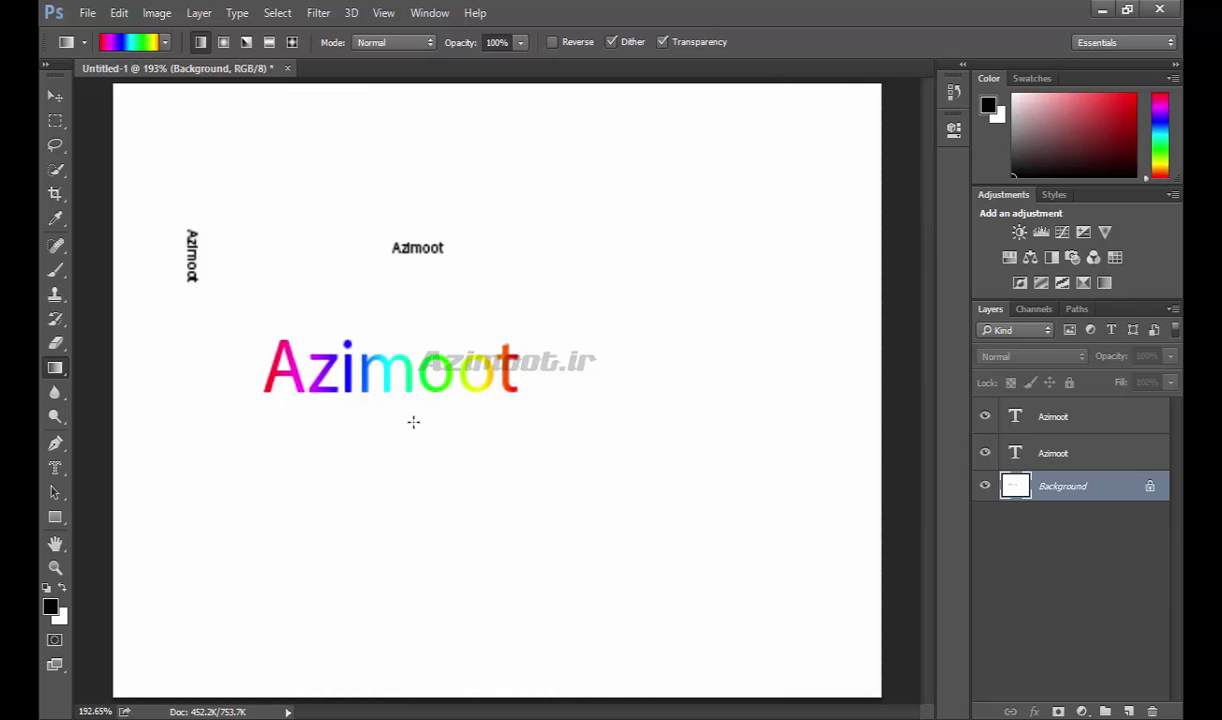
{"action": "key", "text": "ctrl+1"}
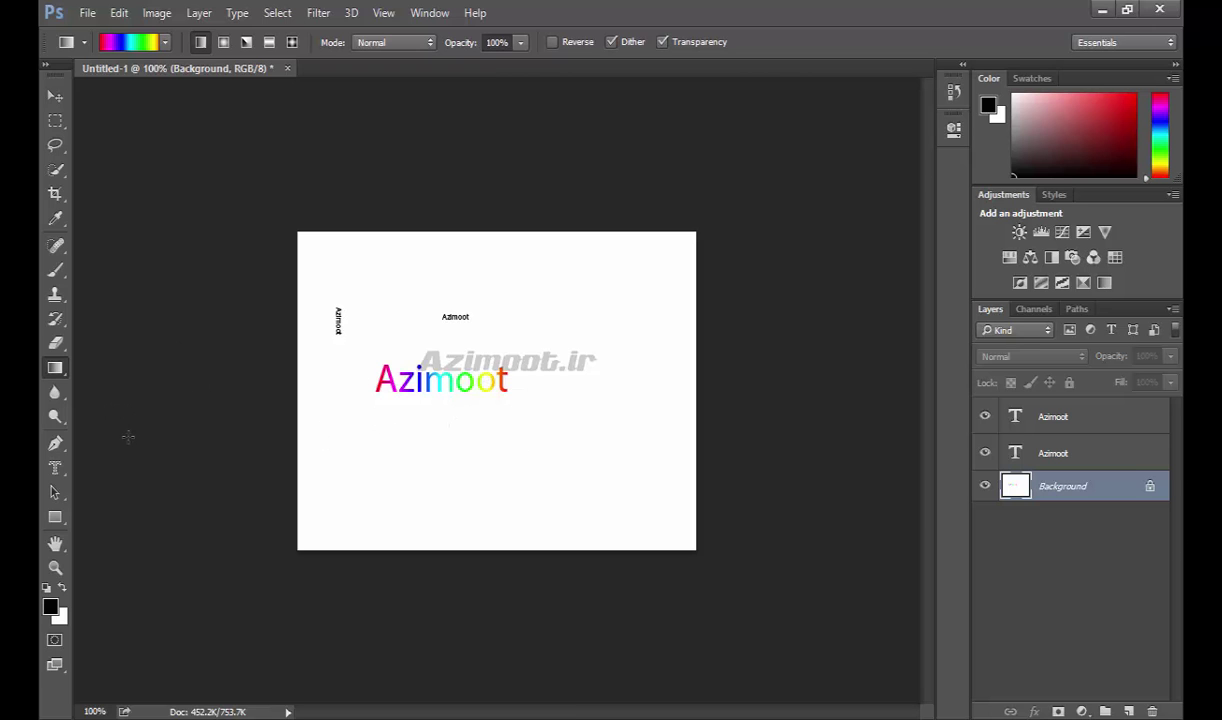
Switch to the Hand tool and zoom the Azimoot document in to 400%.
{"action": "left_click", "coordinate": [55, 467]}
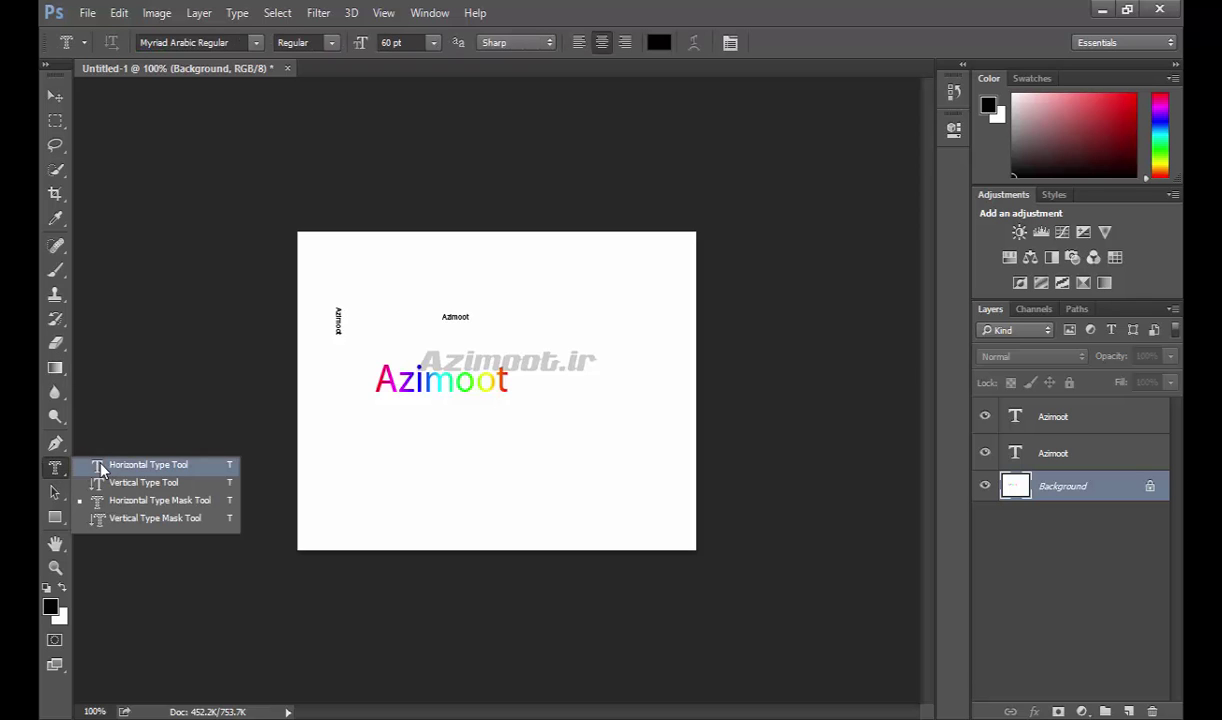
{"action": "left_click", "coordinate": [101, 467]}
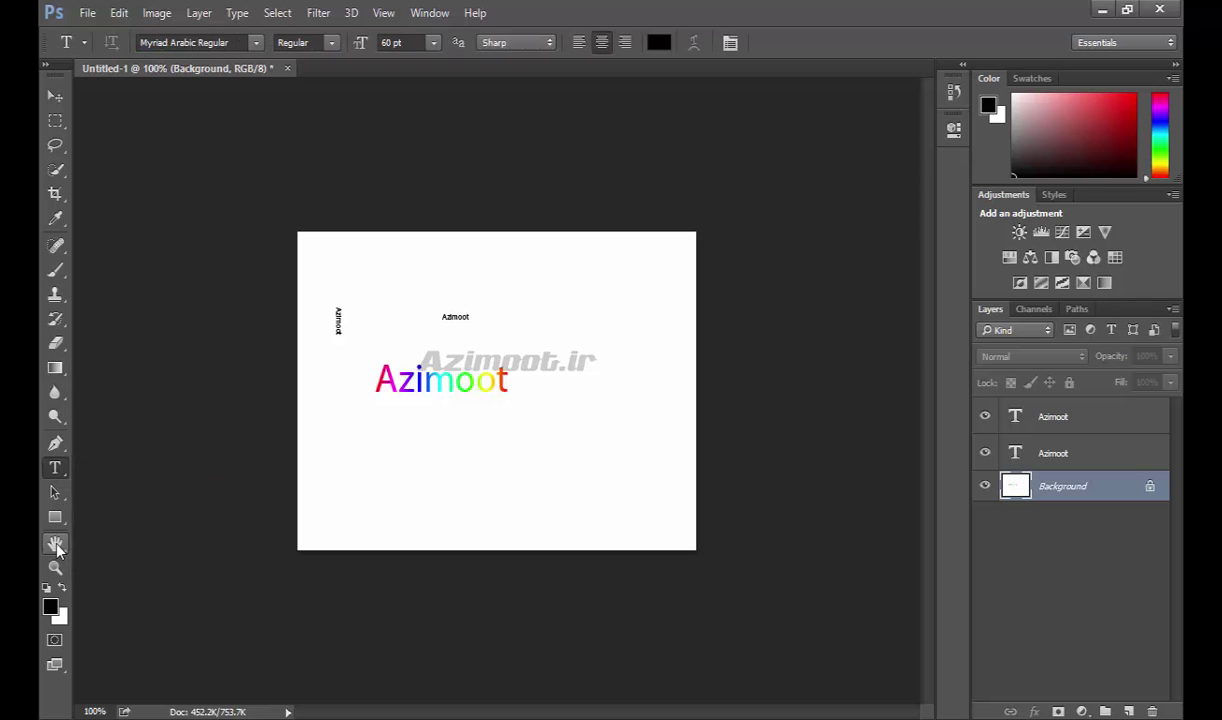
{"action": "left_click", "coordinate": [56, 545]}
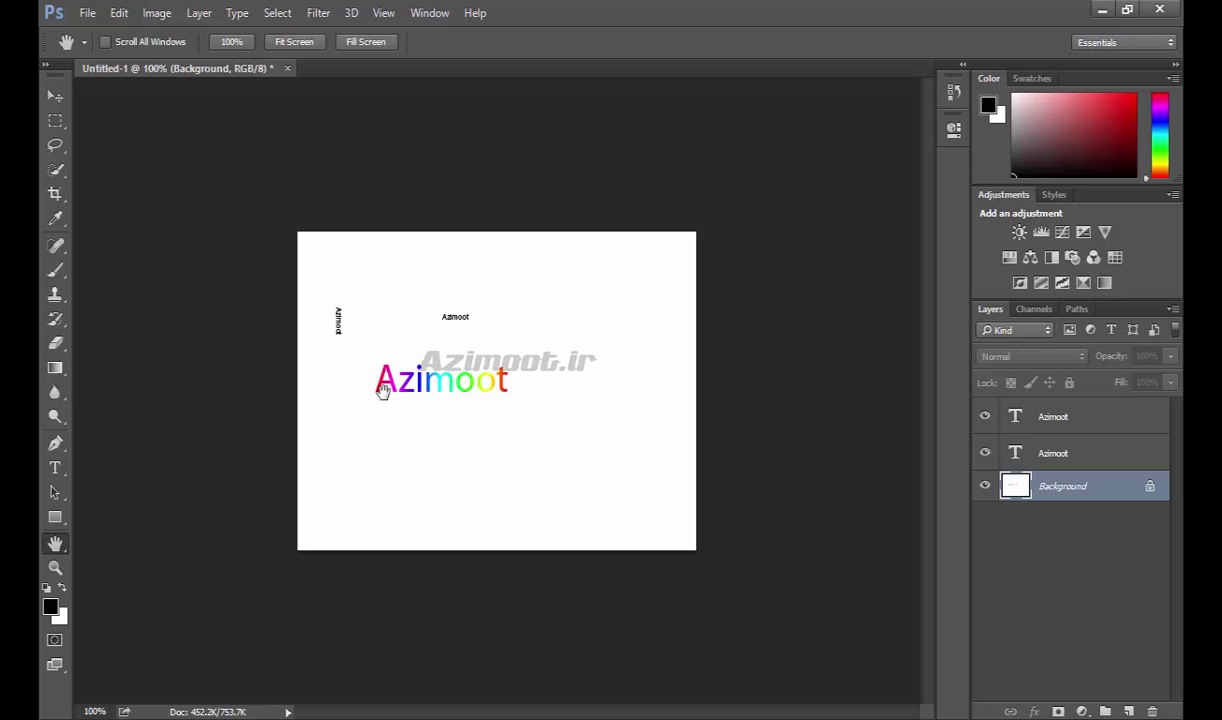
{"action": "key", "text": "ctrl+plus"}
{"action": "key", "text": "ctrl+plus"}
{"action": "key", "text": "ctrl+plus"}
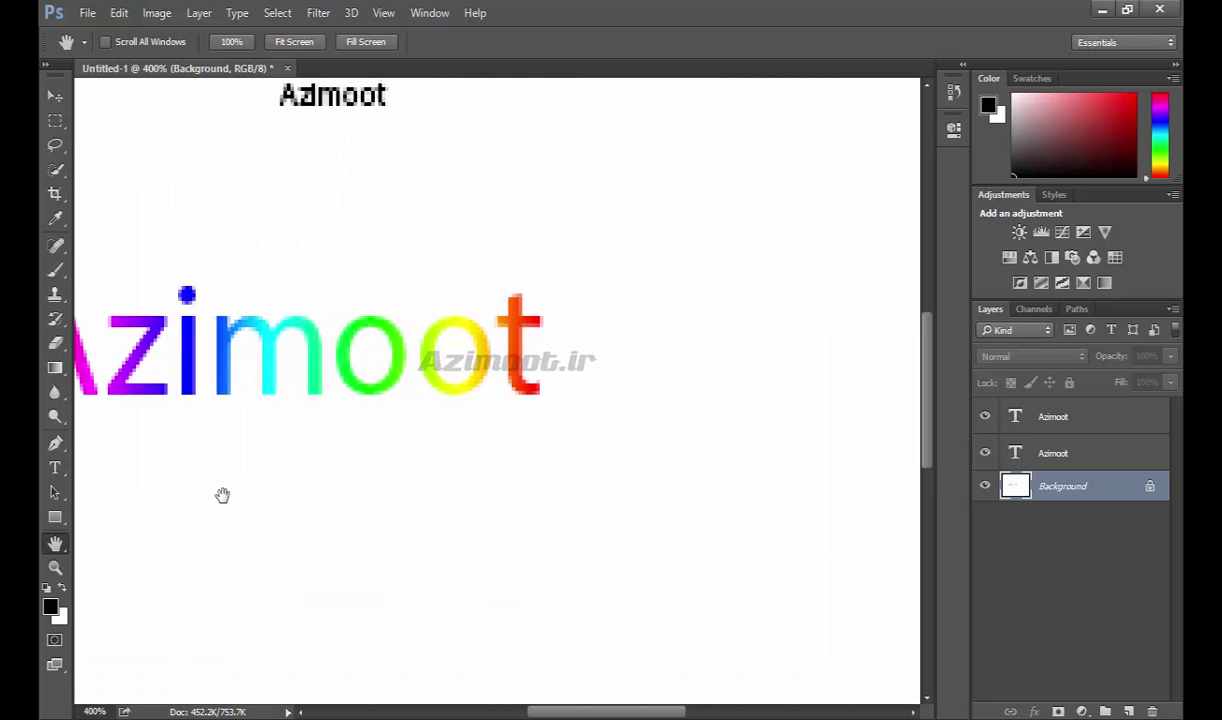
{"action": "right_click", "coordinate": [56, 545]}
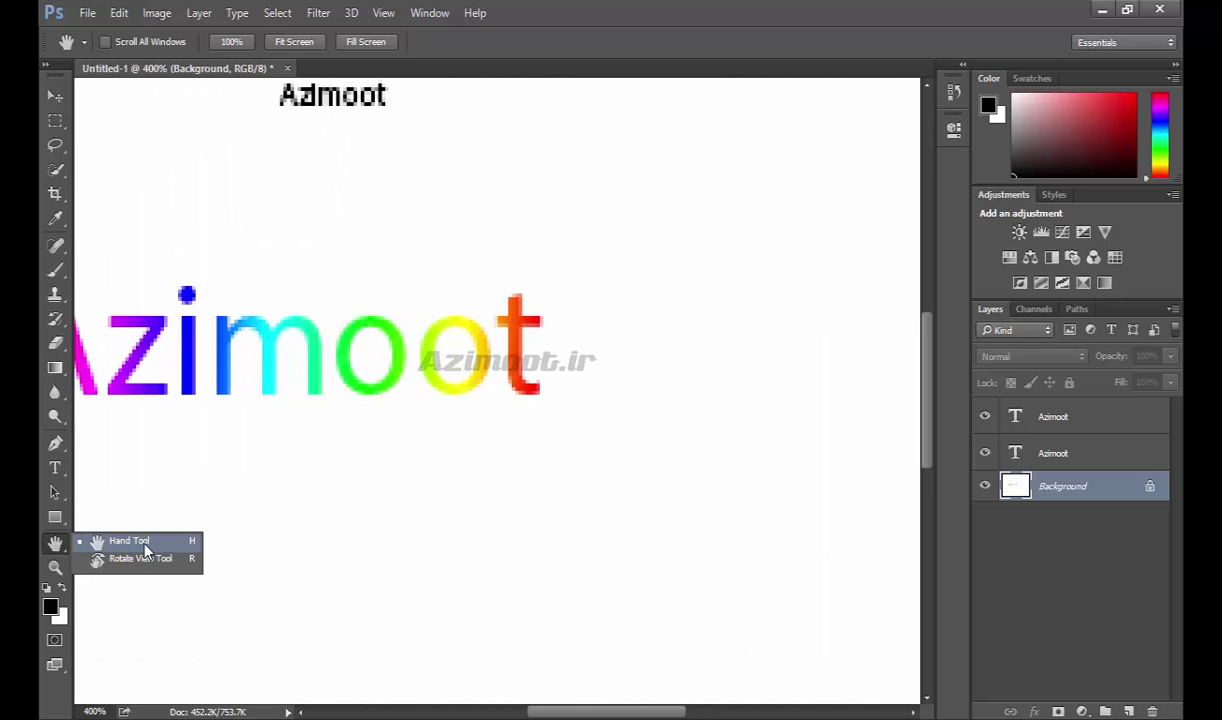
Pan across the Azimoot lettering, then try the 100%, Fit Screen and Fill Screen views.
{"action": "mouse_move", "coordinate": [303, 412]}
{"action": "left_mouse_down"}
{"action": "mouse_move", "coordinate": [382, 401]}
{"action": "mouse_move", "coordinate": [516, 286]}
{"action": "left_mouse_up"}
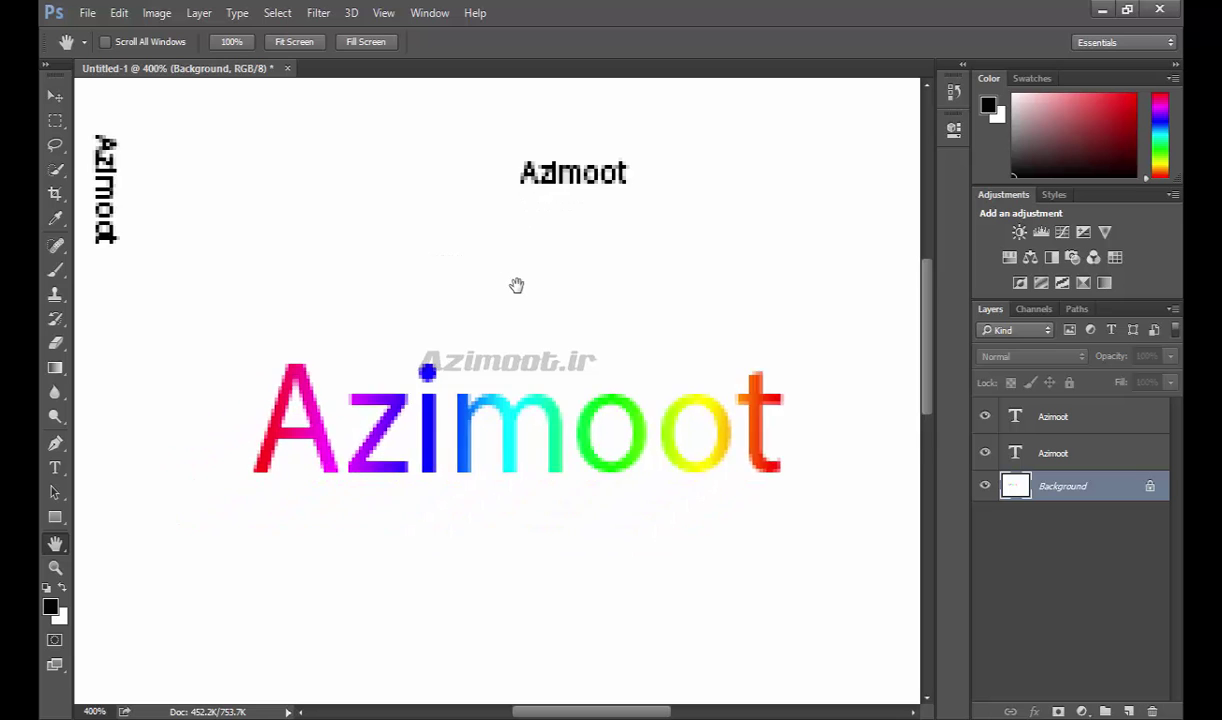
{"action": "mouse_move", "coordinate": [516, 286]}
{"action": "left_mouse_down"}
{"action": "mouse_move", "coordinate": [292, 444]}
{"action": "mouse_move", "coordinate": [396, 482]}
{"action": "mouse_move", "coordinate": [400, 423]}
{"action": "left_mouse_up"}
{"action": "left_click_drag", "start_coordinate": [548, 295], "coordinate": [487, 395]}
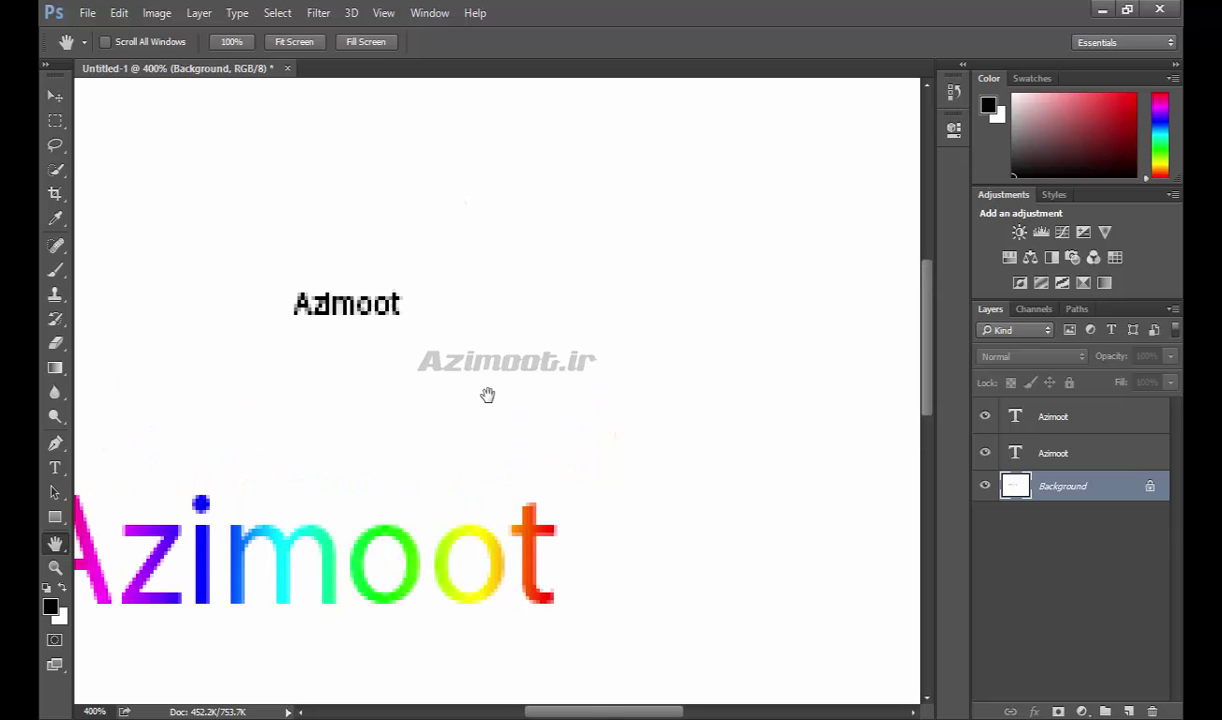
{"action": "scroll", "coordinate": [447, 455], "scroll_direction": "left", "scroll_amount": 3}
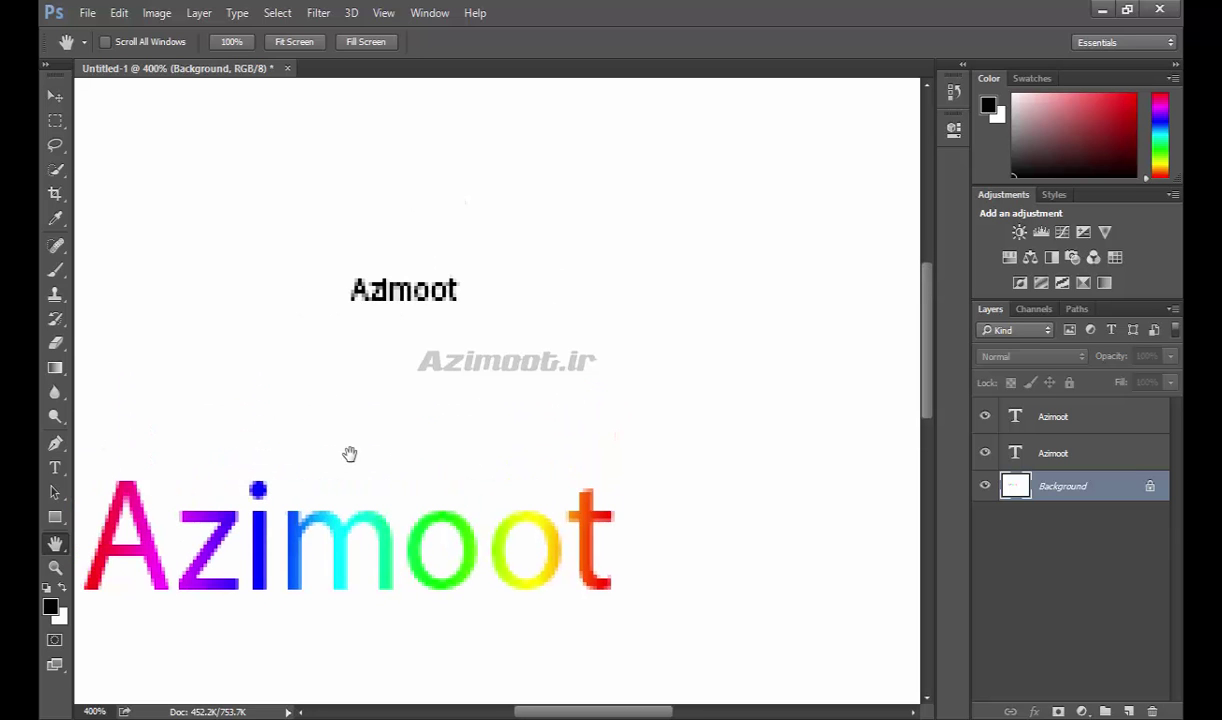
{"action": "left_click", "coordinate": [237, 44]}
{"action": "left_click", "coordinate": [270, 46]}
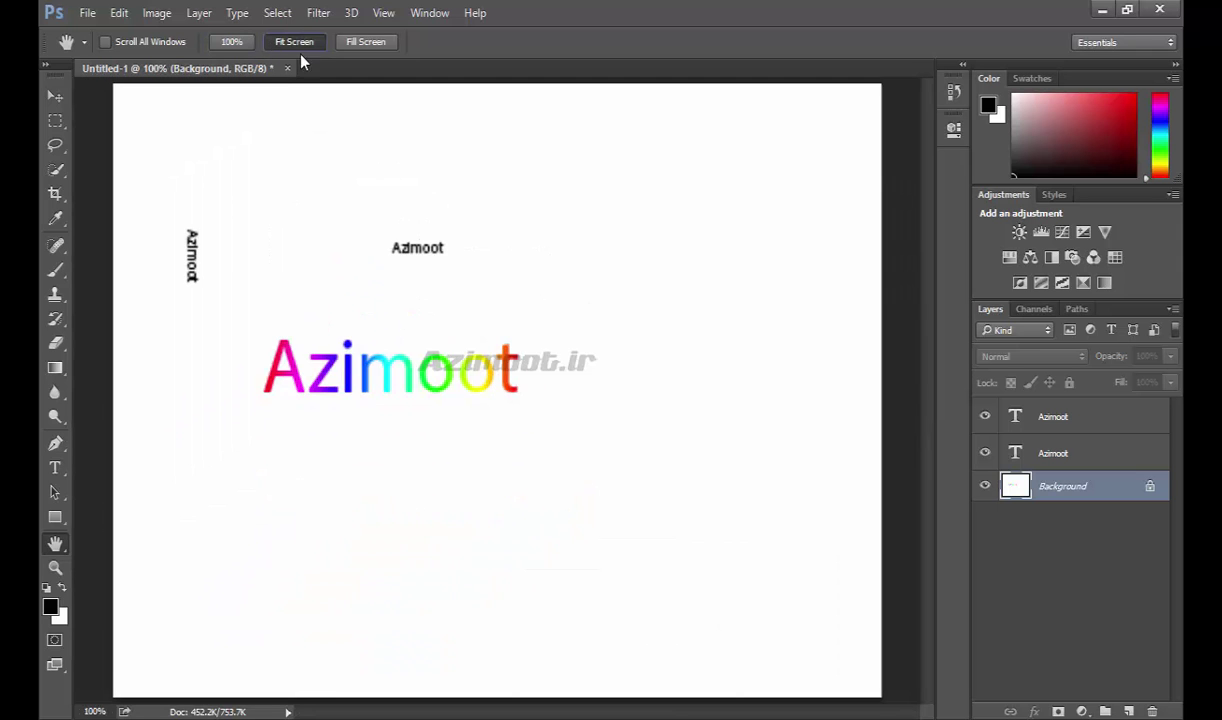
{"action": "left_click", "coordinate": [358, 45]}
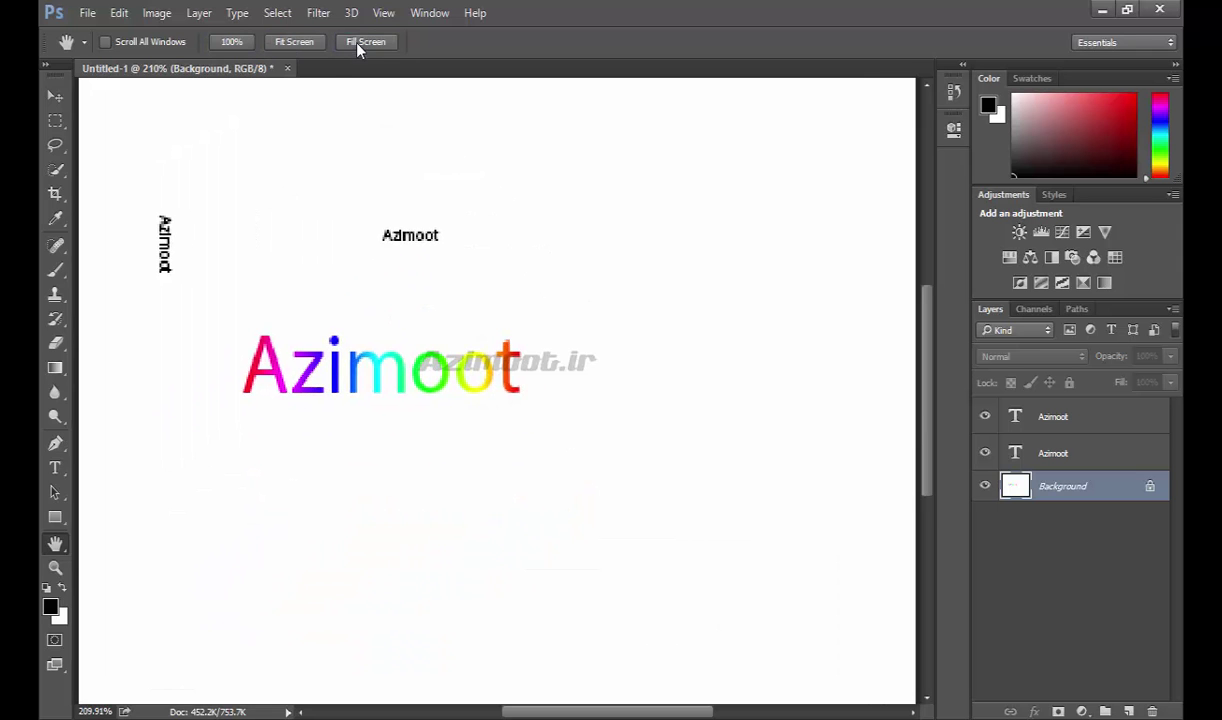
{"action": "left_click", "coordinate": [292, 42]}
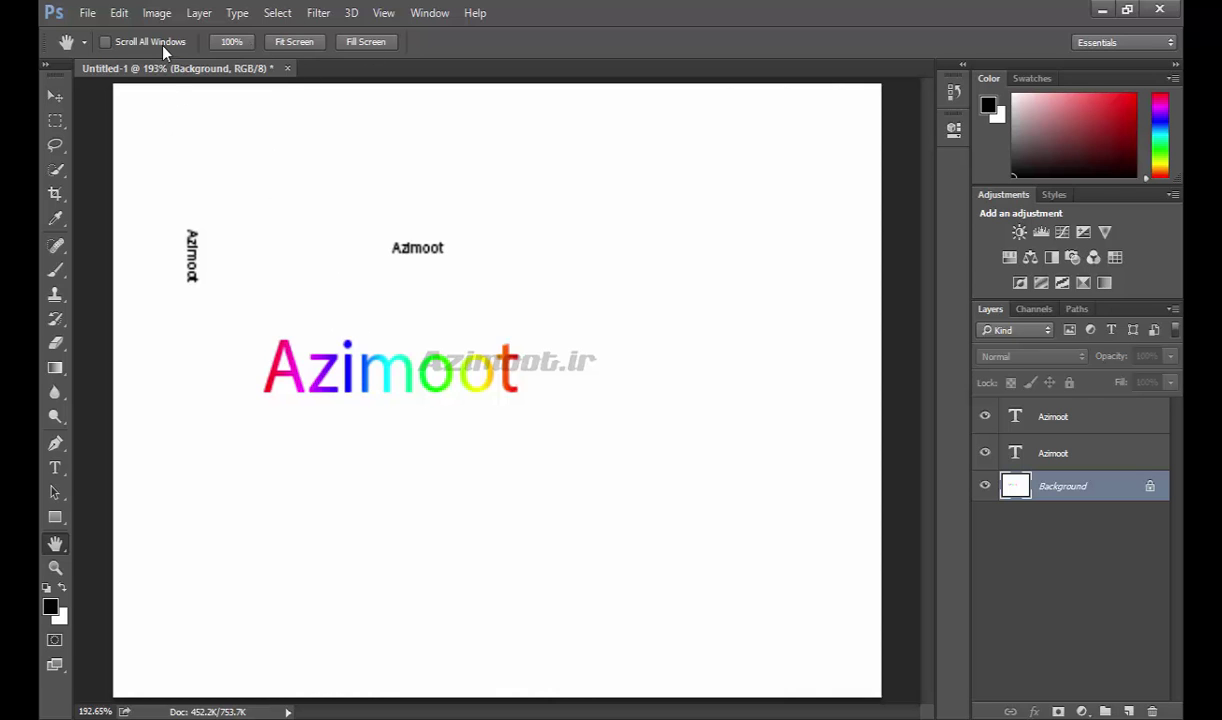
Open 01_alina.jpg as a second document and fit it to the window.
{"action": "right_click", "coordinate": [328, 71]}
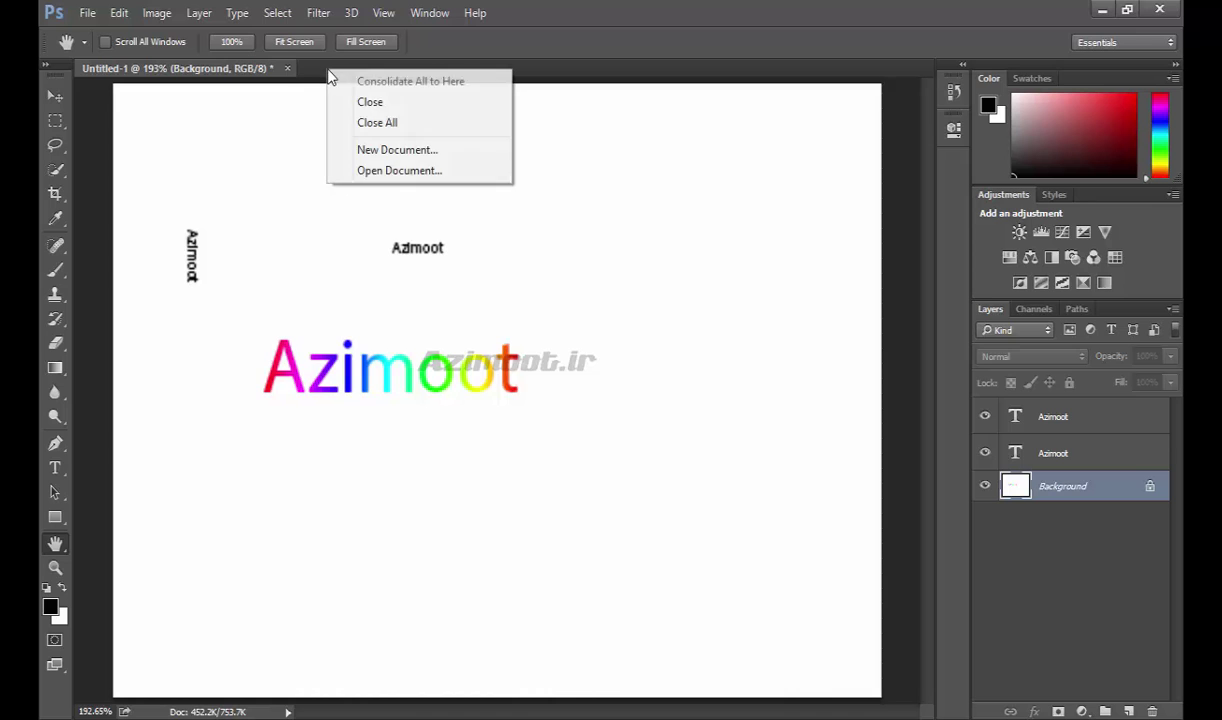
{"action": "left_click", "coordinate": [378, 171]}
{"action": "left_click", "coordinate": [235, 135]}
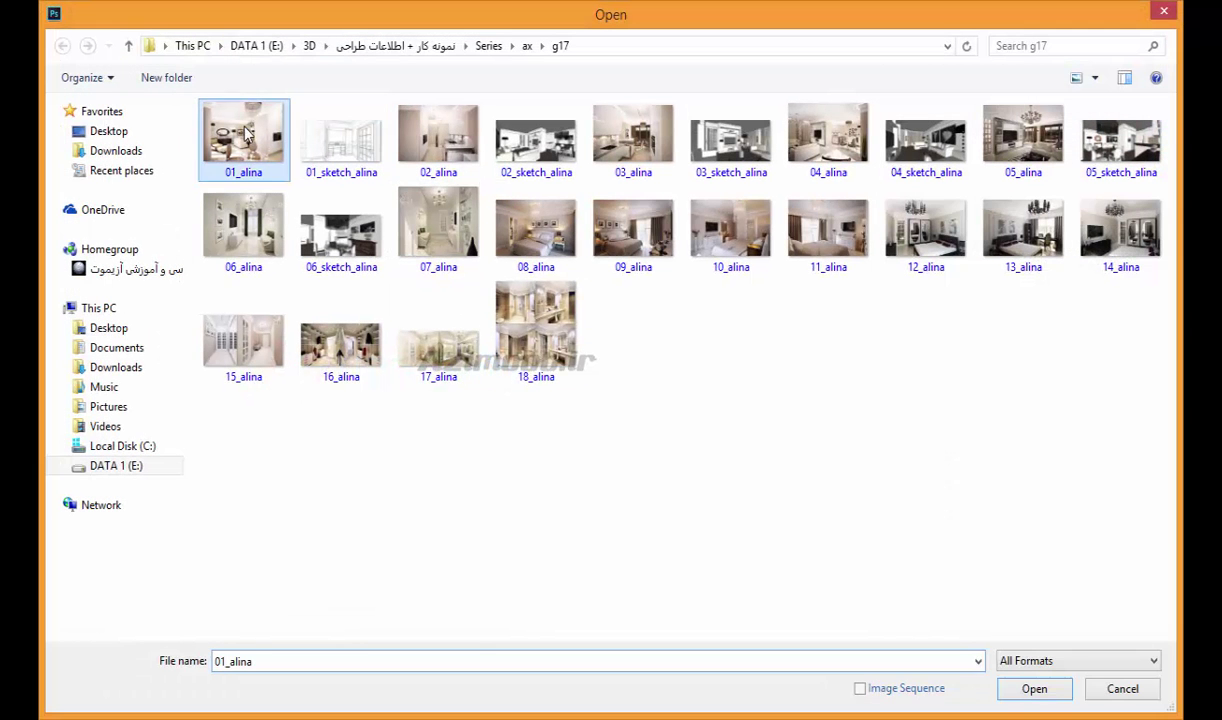
{"action": "key", "text": "Escape"}
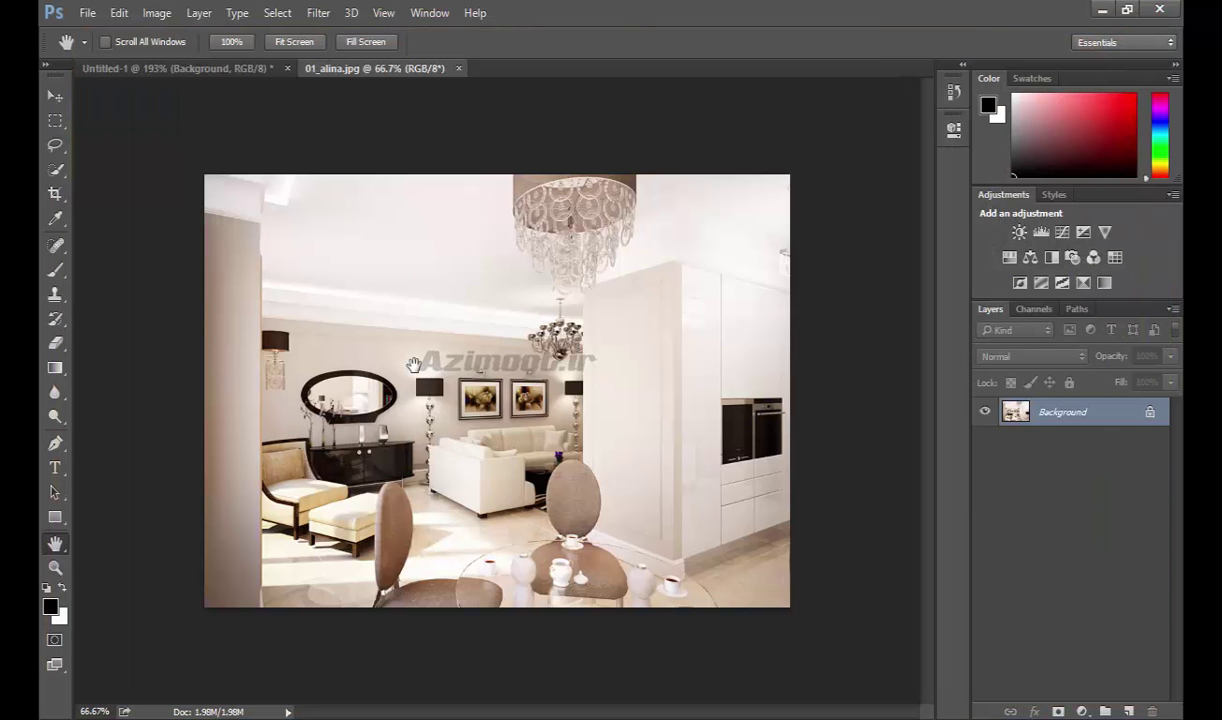
{"action": "key", "text": "ctrl+0"}
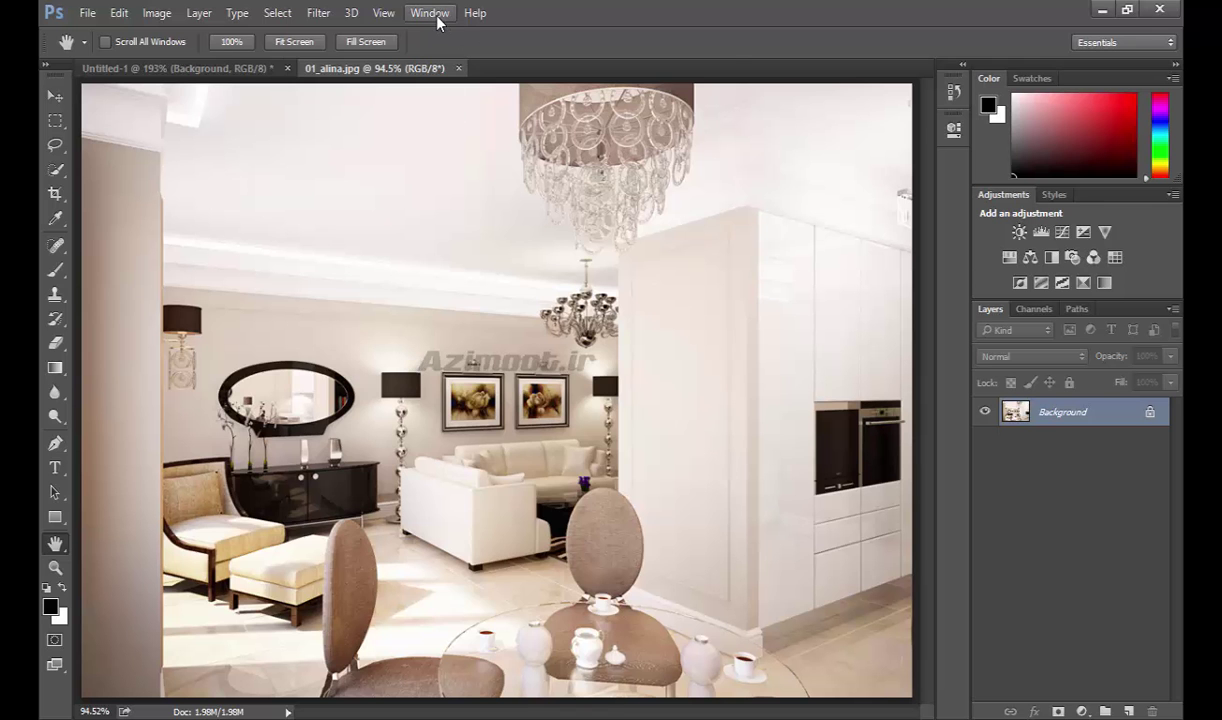
{"action": "left_click", "coordinate": [430, 13]}
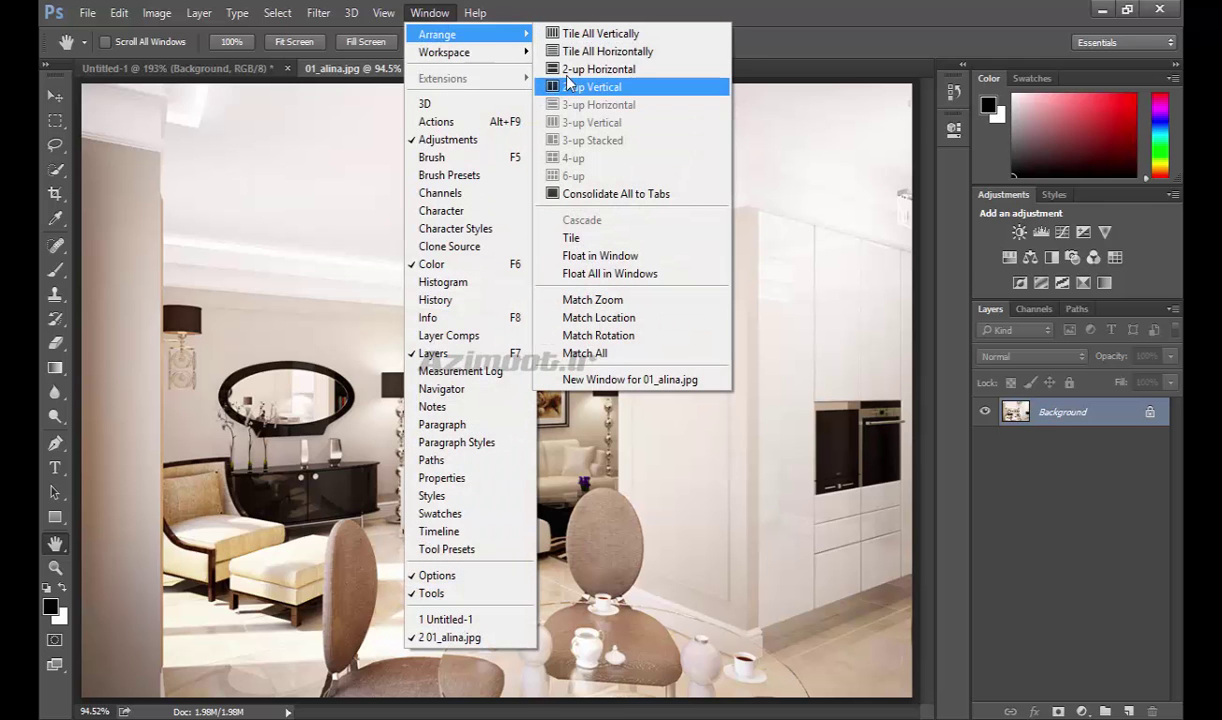
Tile both documents 2-up vertically with Scroll All Windows on, and pan the Azimoot document.
{"action": "left_click", "coordinate": [600, 92]}
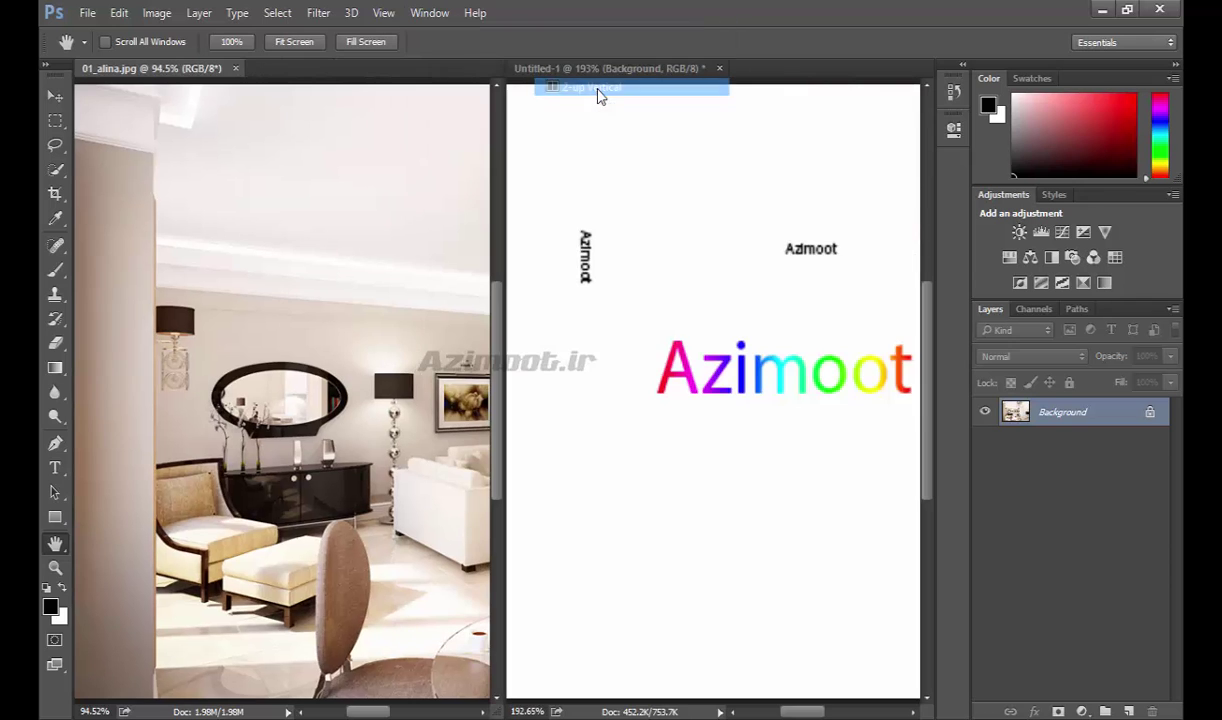
{"action": "left_click", "coordinate": [147, 40]}
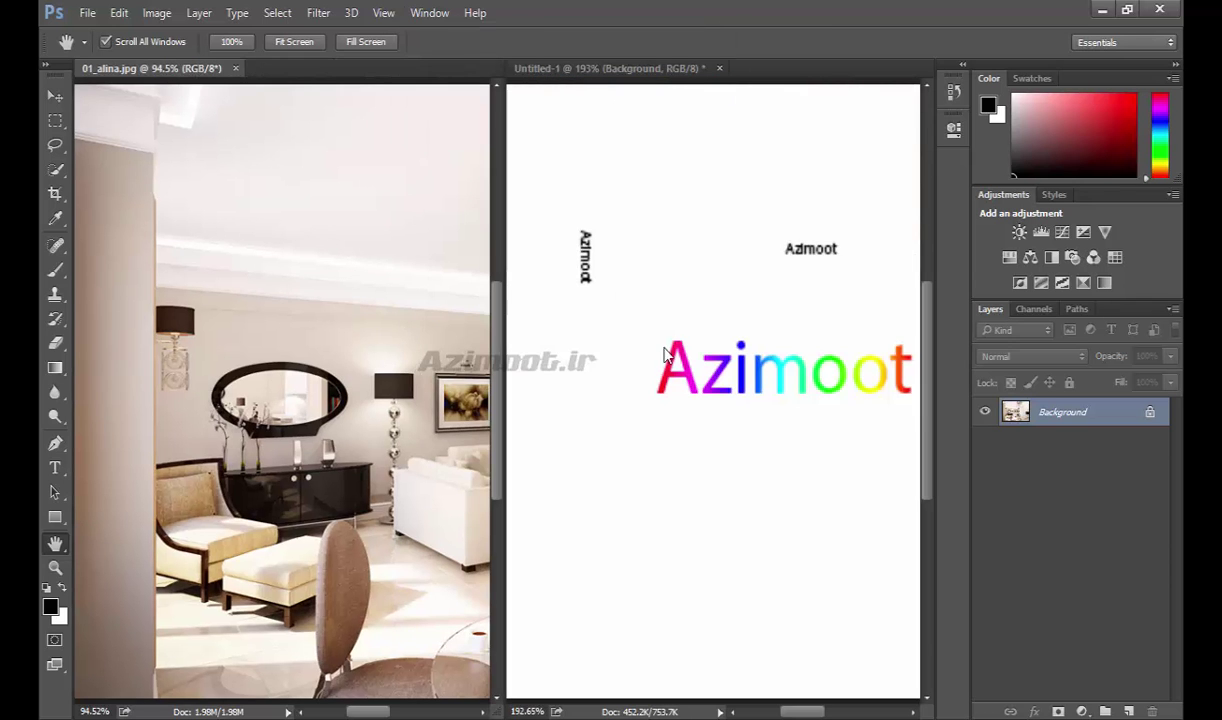
{"action": "left_click", "coordinate": [700, 330]}
{"action": "mouse_move", "coordinate": [736, 331]}
{"action": "left_mouse_down"}
{"action": "mouse_move", "coordinate": [671, 338]}
{"action": "mouse_move", "coordinate": [673, 355]}
{"action": "mouse_move", "coordinate": [659, 276]}
{"action": "left_mouse_up"}
{"action": "mouse_move", "coordinate": [663, 166]}
{"action": "left_mouse_down"}
{"action": "mouse_move", "coordinate": [716, 301]}
{"action": "mouse_move", "coordinate": [630, 338]}
{"action": "left_mouse_up"}
{"action": "left_click_drag", "start_coordinate": [706, 338], "coordinate": [624, 253]}
{"action": "mouse_move", "coordinate": [638, 417]}
{"action": "left_mouse_down"}
{"action": "mouse_move", "coordinate": [644, 363]}
{"action": "mouse_move", "coordinate": [655, 374]}
{"action": "left_mouse_up"}
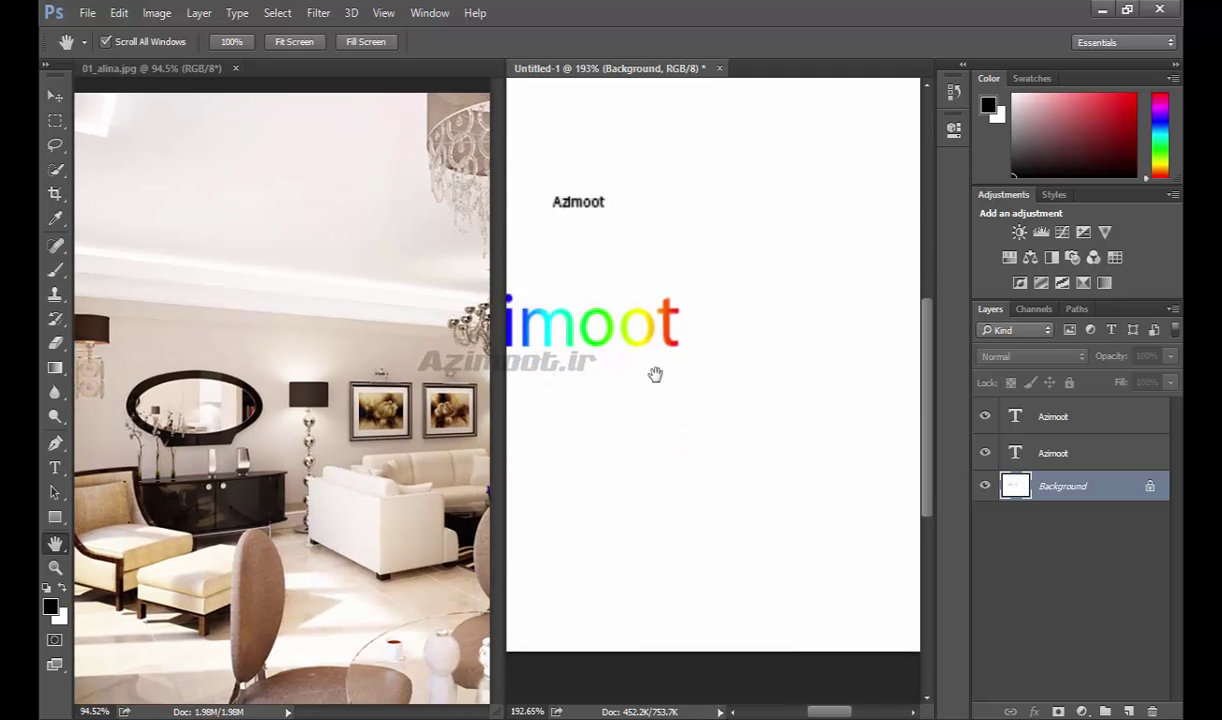
{"action": "left_click_drag", "start_coordinate": [540, 290], "coordinate": [603, 342]}
{"action": "left_click_drag", "start_coordinate": [619, 281], "coordinate": [636, 319]}
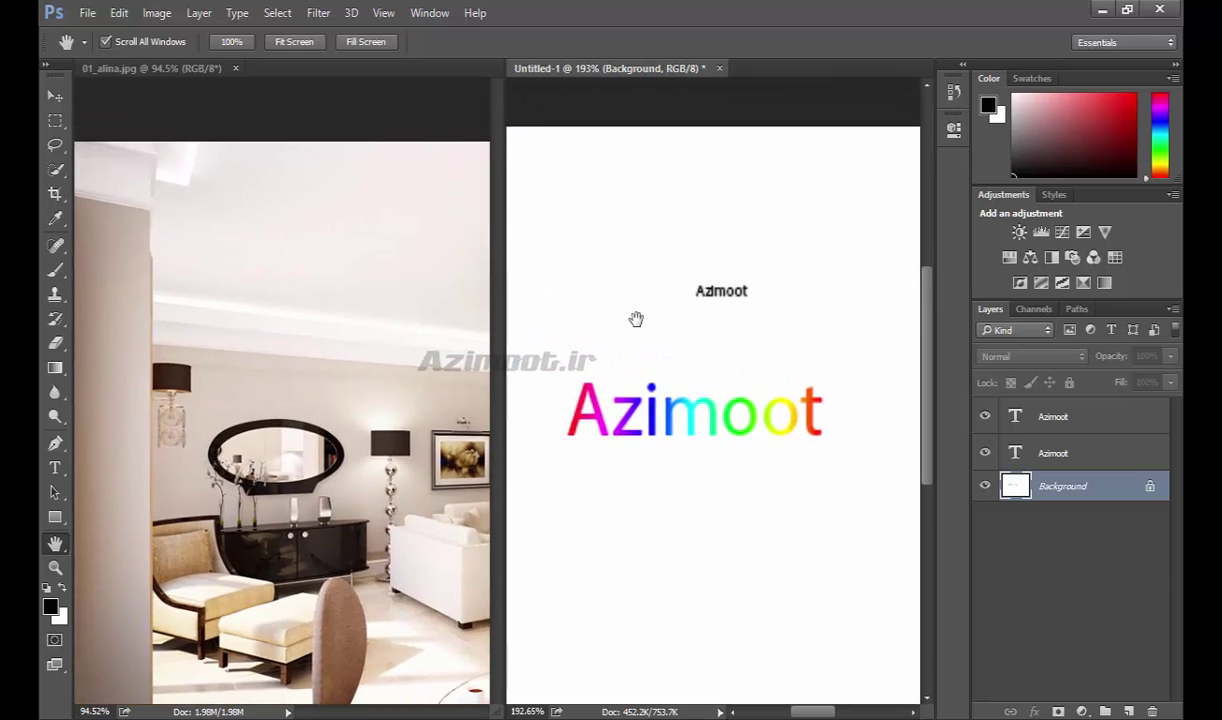
{"action": "mouse_move", "coordinate": [622, 276]}
{"action": "left_mouse_down"}
{"action": "mouse_move", "coordinate": [649, 292]}
{"action": "mouse_move", "coordinate": [696, 226]}
{"action": "left_mouse_up"}
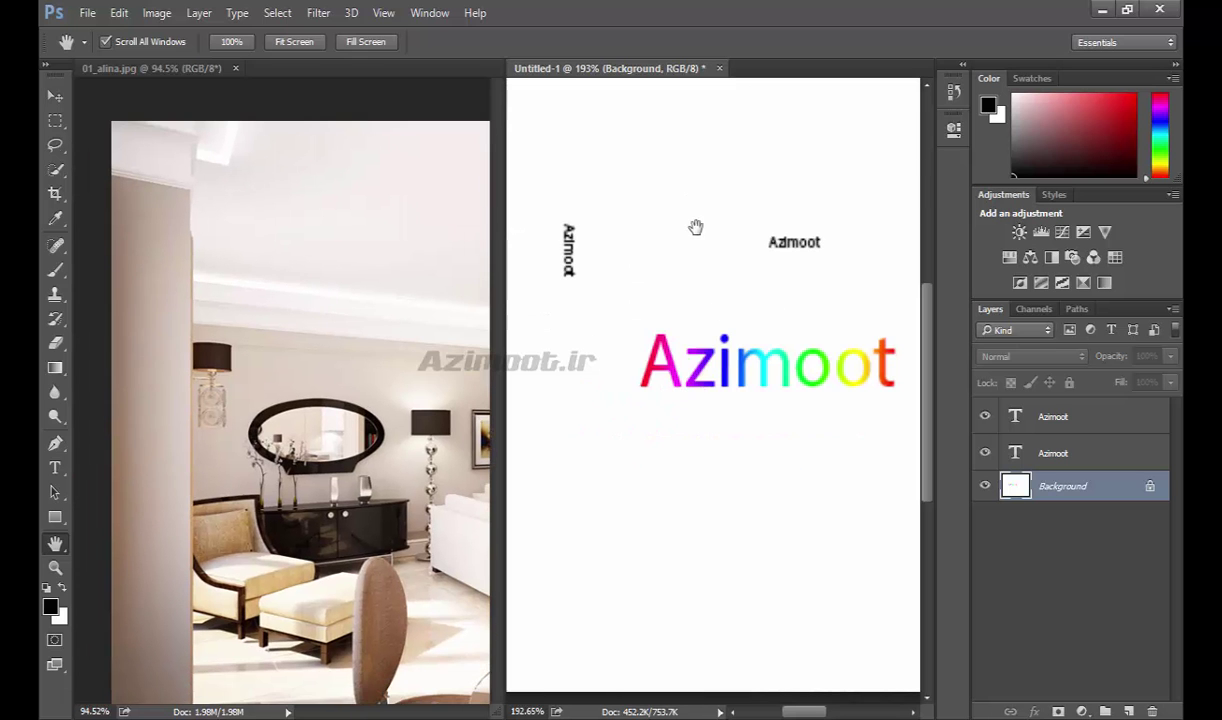
{"action": "mouse_move", "coordinate": [614, 292]}
{"action": "left_mouse_down"}
{"action": "mouse_move", "coordinate": [709, 281]}
{"action": "mouse_move", "coordinate": [666, 338]}
{"action": "mouse_move", "coordinate": [788, 417]}
{"action": "mouse_move", "coordinate": [723, 319]}
{"action": "mouse_move", "coordinate": [679, 322]}
{"action": "left_mouse_up"}
Pan the room photo to show the chandeliers, moving both documents together.
{"action": "left_click", "coordinate": [105, 42]}
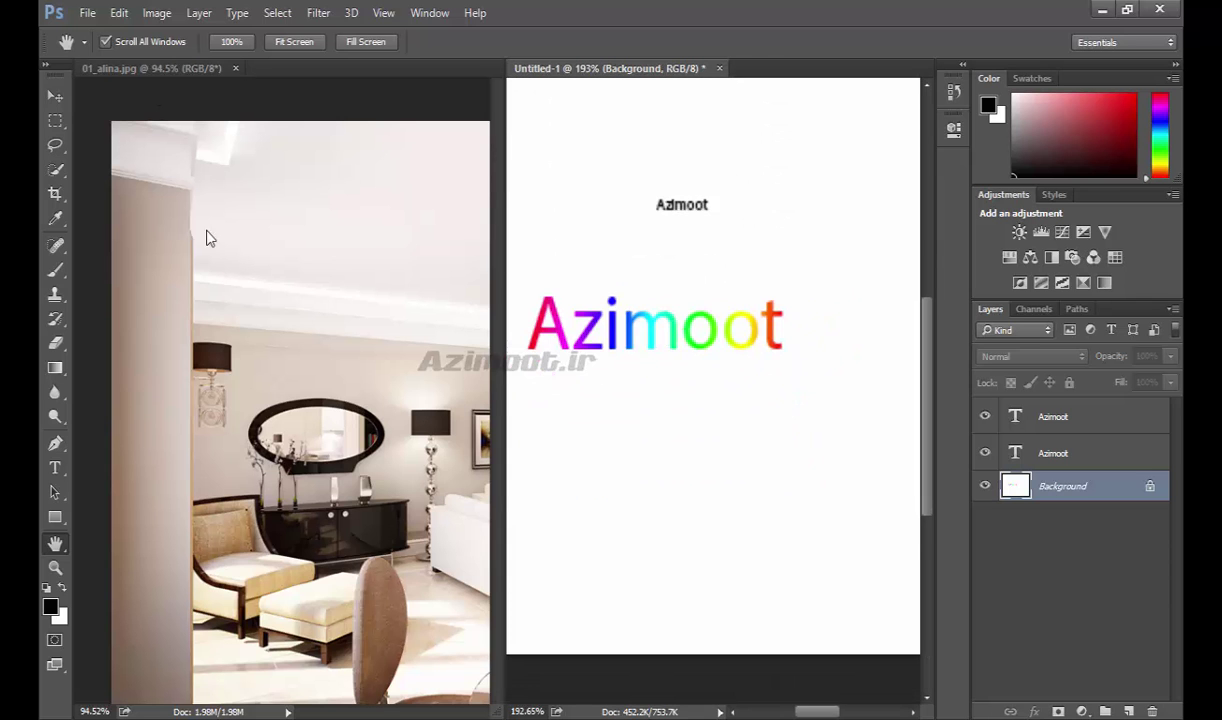
{"action": "left_click", "coordinate": [229, 210]}
{"action": "mouse_move", "coordinate": [229, 210]}
{"action": "left_mouse_down"}
{"action": "mouse_move", "coordinate": [226, 259]}
{"action": "mouse_move", "coordinate": [320, 270]}
{"action": "mouse_move", "coordinate": [355, 229]}
{"action": "mouse_move", "coordinate": [303, 303]}
{"action": "mouse_move", "coordinate": [368, 262]}
{"action": "left_mouse_up"}
{"action": "mouse_move", "coordinate": [197, 201]}
{"action": "left_mouse_down"}
{"action": "mouse_move", "coordinate": [297, 273]}
{"action": "mouse_move", "coordinate": [210, 265]}
{"action": "mouse_move", "coordinate": [281, 218]}
{"action": "mouse_move", "coordinate": [306, 251]}
{"action": "mouse_move", "coordinate": [272, 254]}
{"action": "left_mouse_up"}
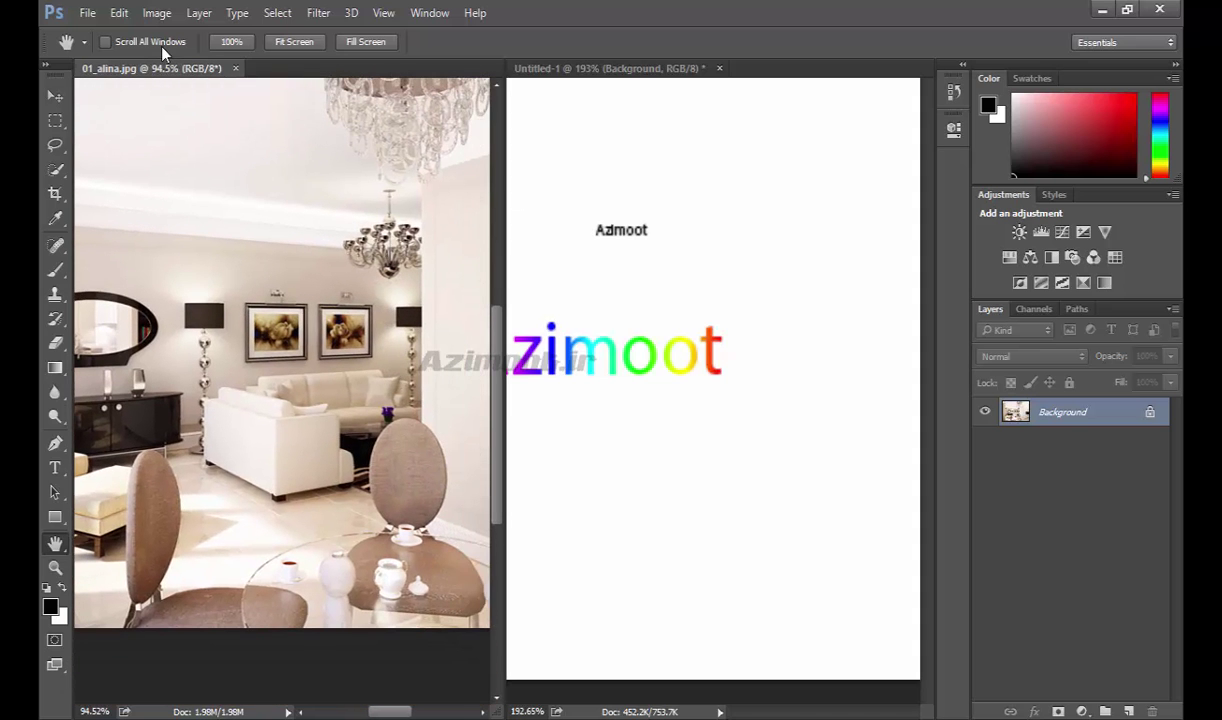
Select the Rotate View Tool and zoom the room photo out to 33.33%.
{"action": "right_click", "coordinate": [65, 547]}
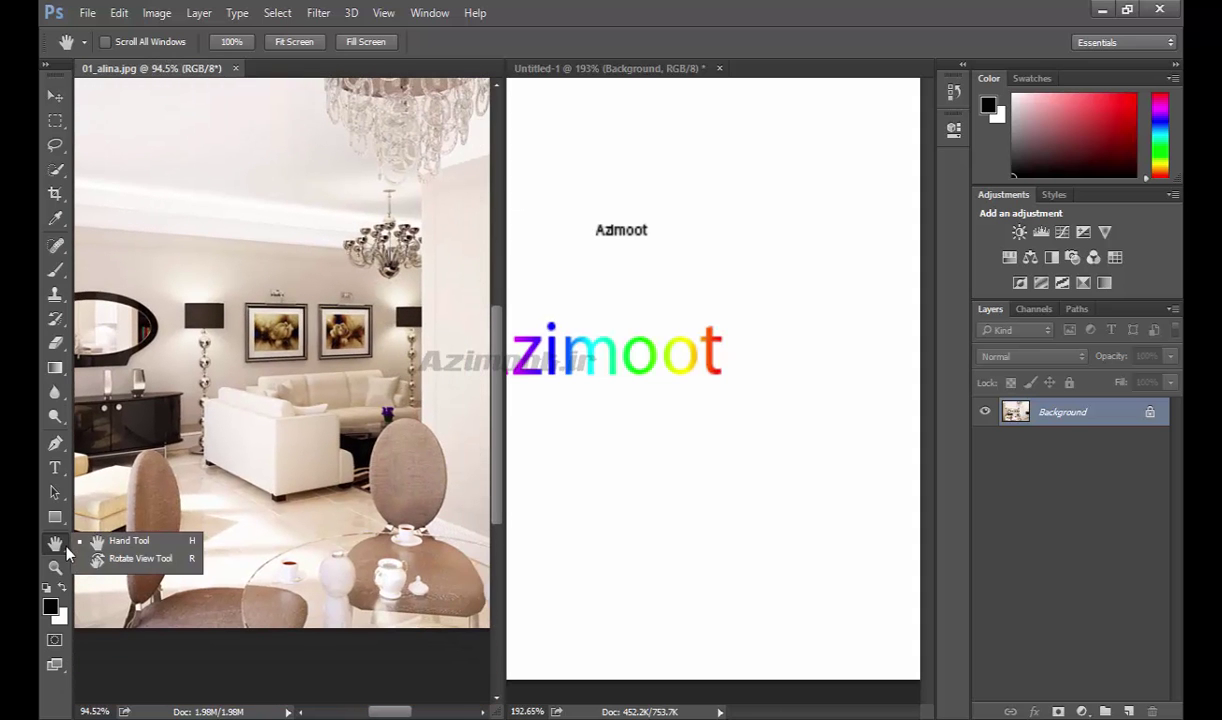
{"action": "left_click", "coordinate": [172, 558]}
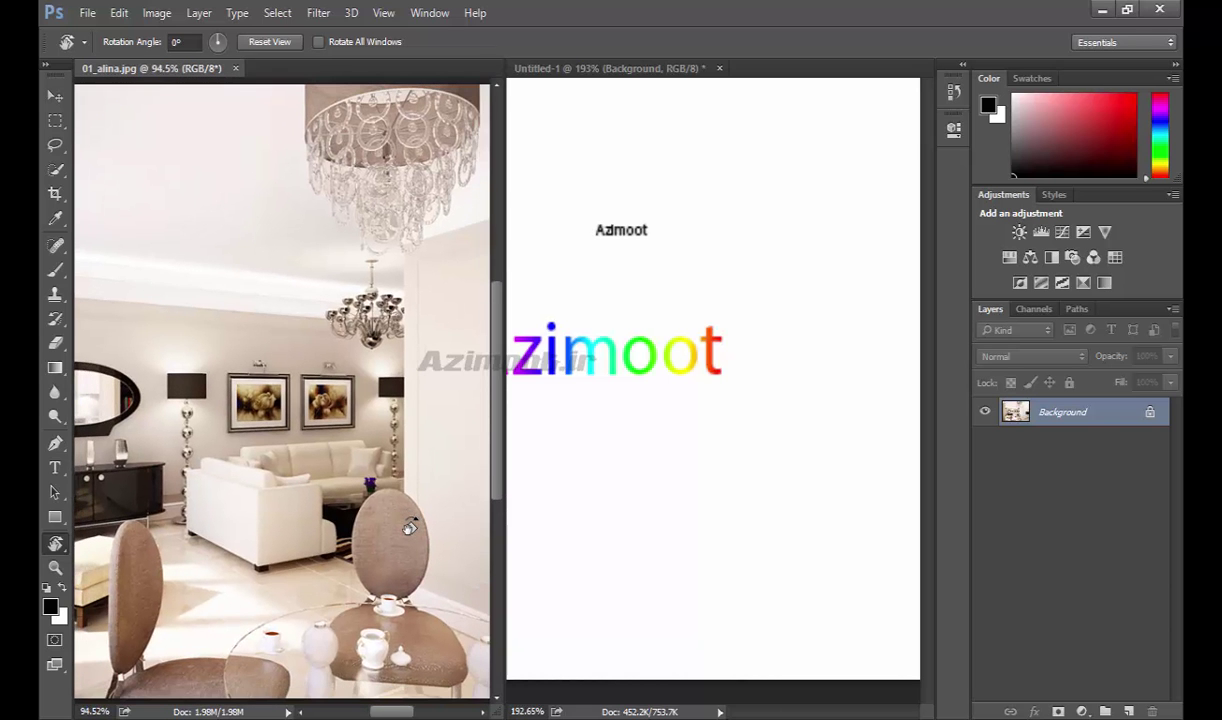
{"action": "key", "text": "z"}
{"action": "left_click", "coordinate": [345, 480], "text": "alt"}
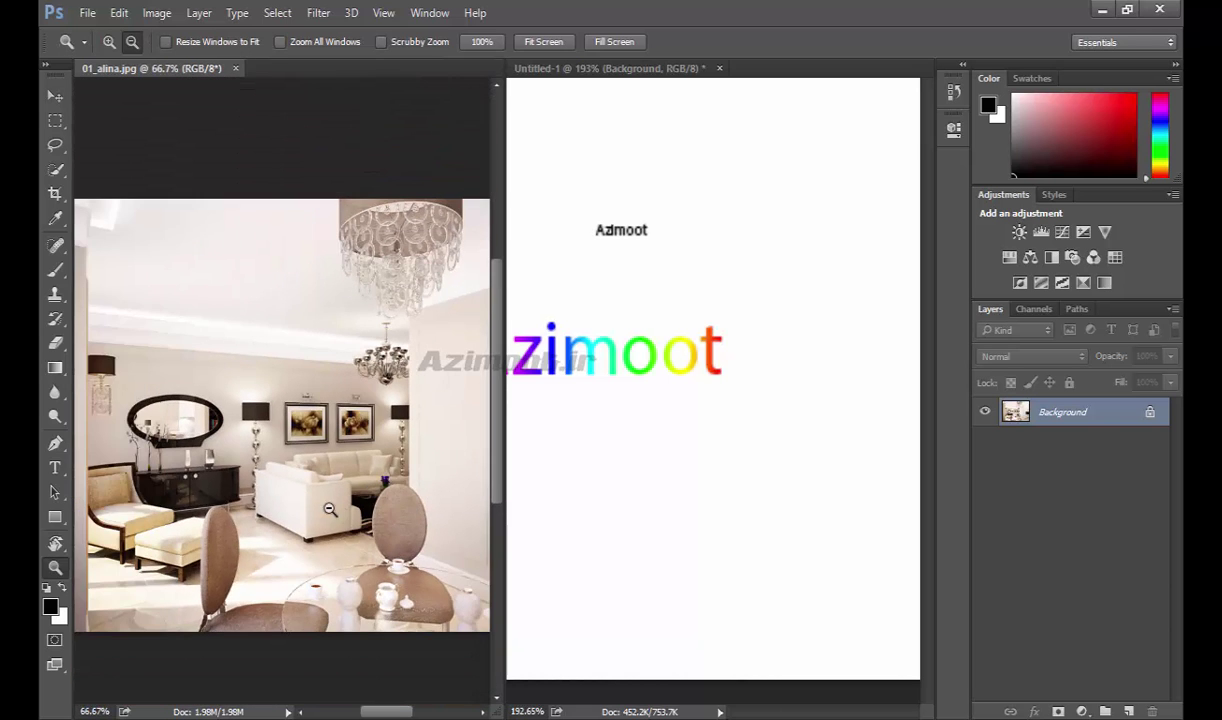
{"action": "left_click", "coordinate": [330, 509], "text": "alt"}
{"action": "left_click", "coordinate": [360, 512], "text": "alt"}
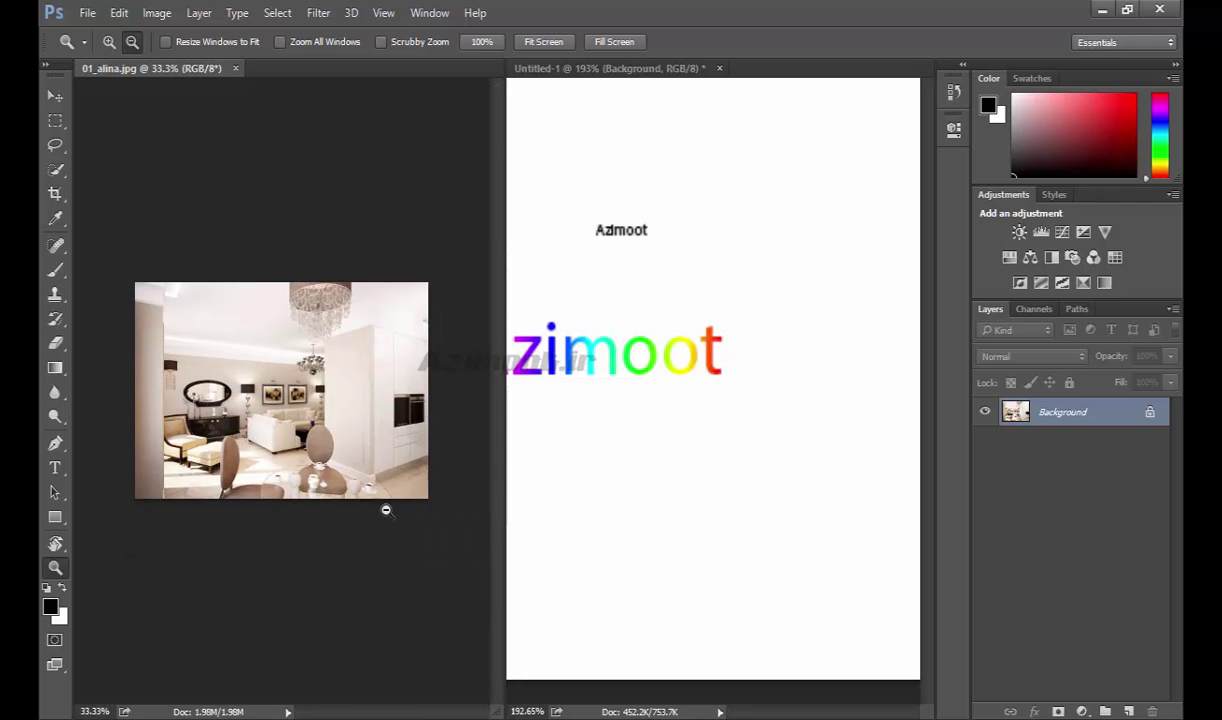
{"action": "left_click", "coordinate": [54, 547]}
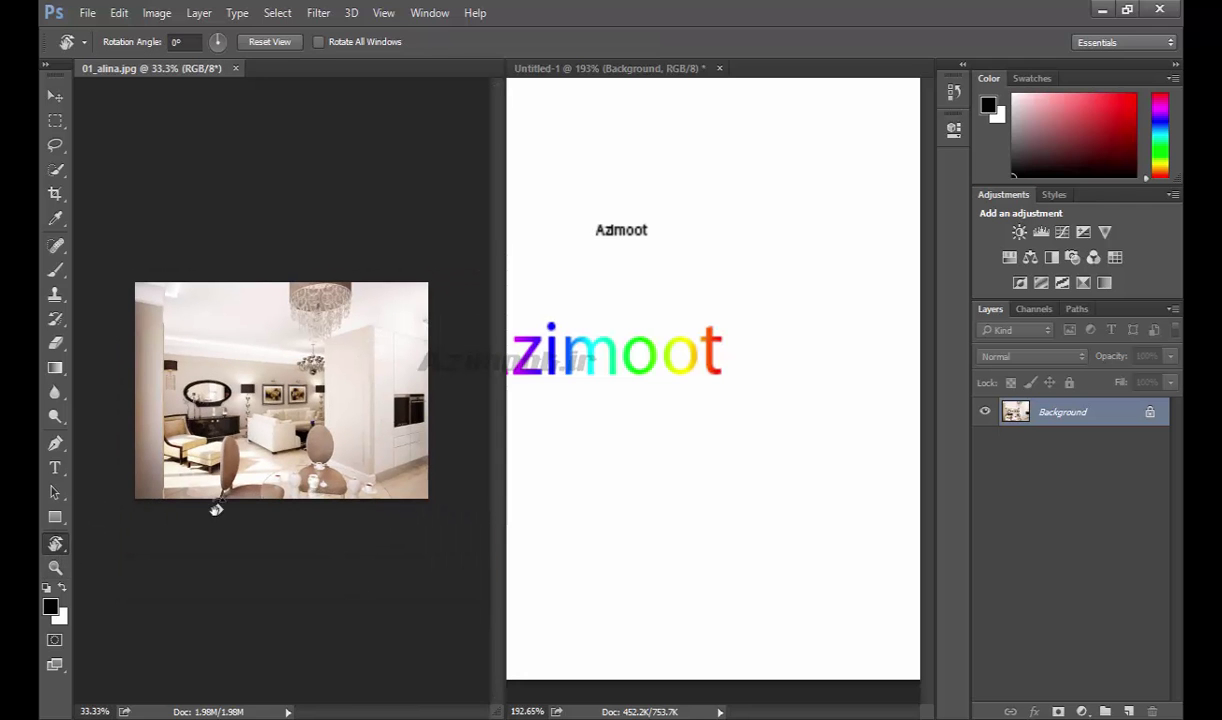
Rotate the photo's view to angles like -24° and -37°, reset it, and enable Rotate All Windows.
{"action": "mouse_move", "coordinate": [417, 515]}
{"action": "left_mouse_down"}
{"action": "mouse_move", "coordinate": [428, 383]}
{"action": "mouse_move", "coordinate": [283, 503]}
{"action": "mouse_move", "coordinate": [240, 409]}
{"action": "left_mouse_up"}
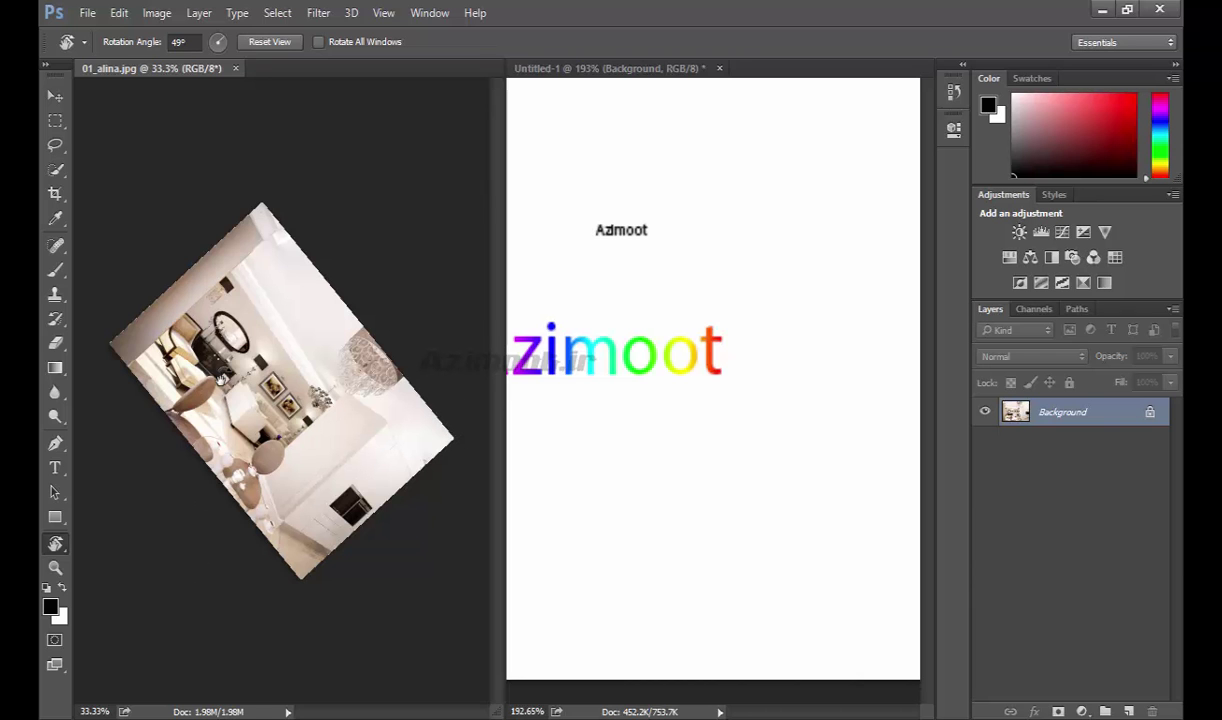
{"action": "left_click_drag", "start_coordinate": [259, 573], "coordinate": [473, 486]}
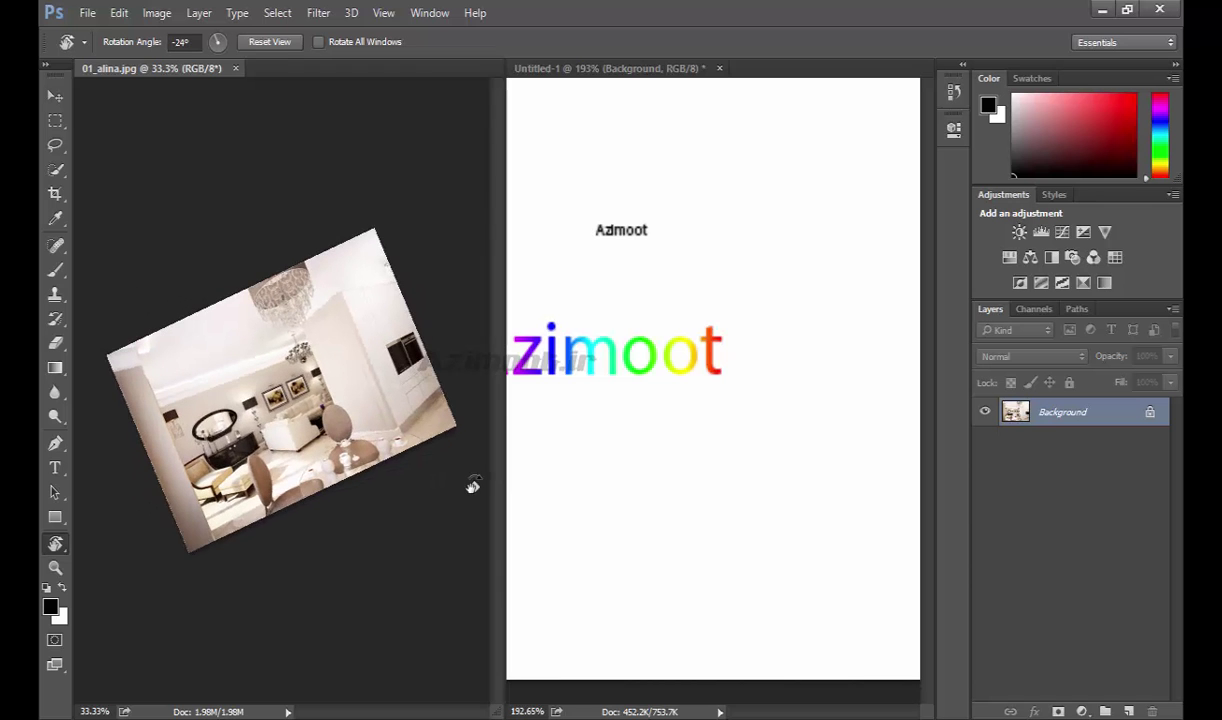
{"action": "mouse_move", "coordinate": [300, 510]}
{"action": "left_mouse_down"}
{"action": "mouse_move", "coordinate": [283, 556]}
{"action": "mouse_move", "coordinate": [314, 537]}
{"action": "mouse_move", "coordinate": [177, 526]}
{"action": "mouse_move", "coordinate": [240, 530]}
{"action": "left_mouse_up"}
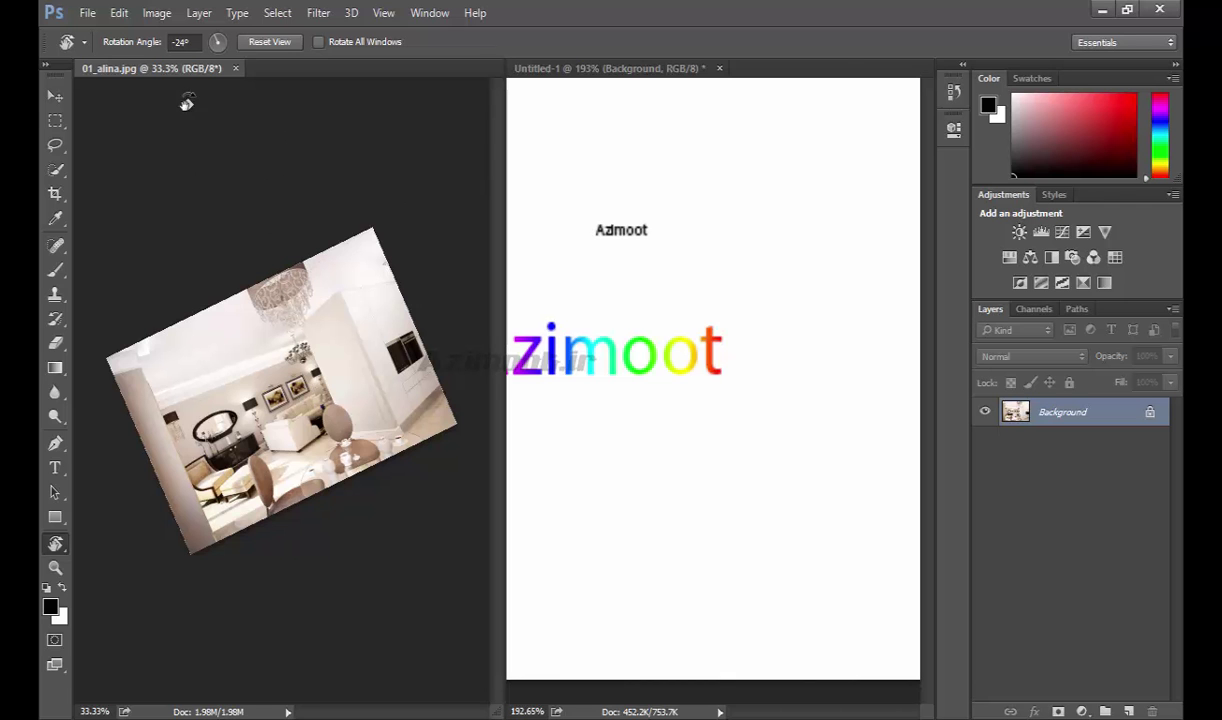
{"action": "left_click_drag", "start_coordinate": [148, 50], "coordinate": [129, 49]}
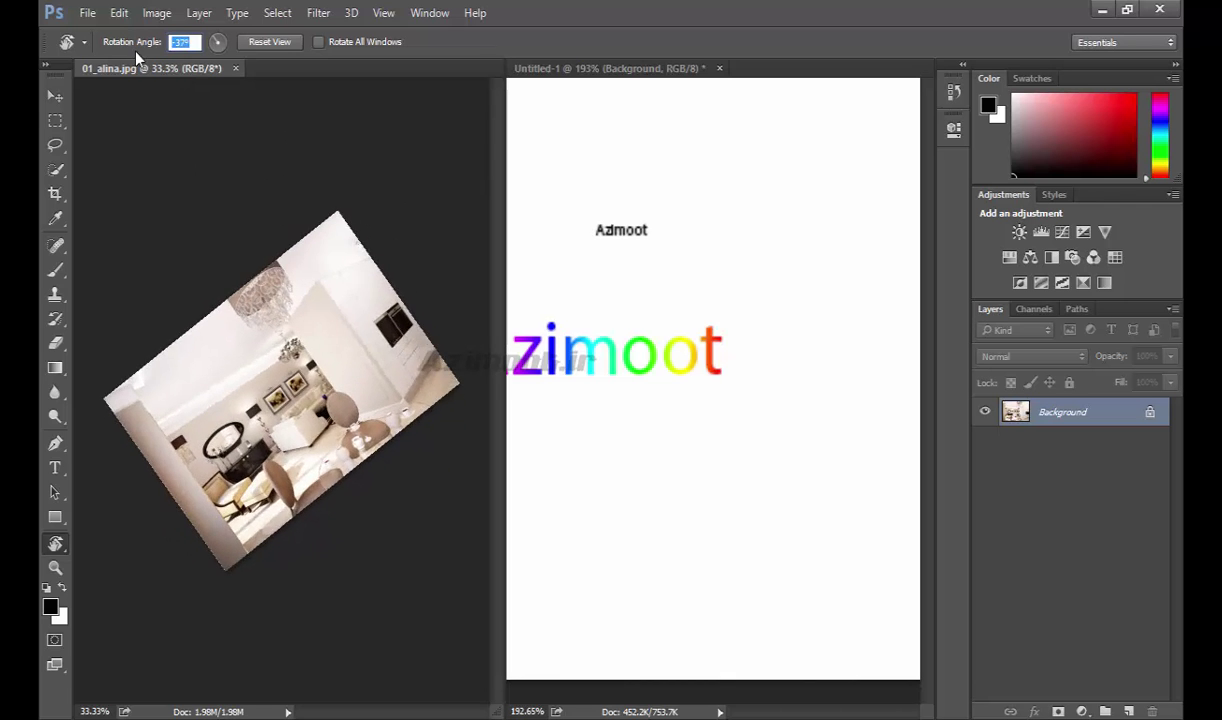
{"action": "left_click_drag", "start_coordinate": [223, 49], "coordinate": [210, 40]}
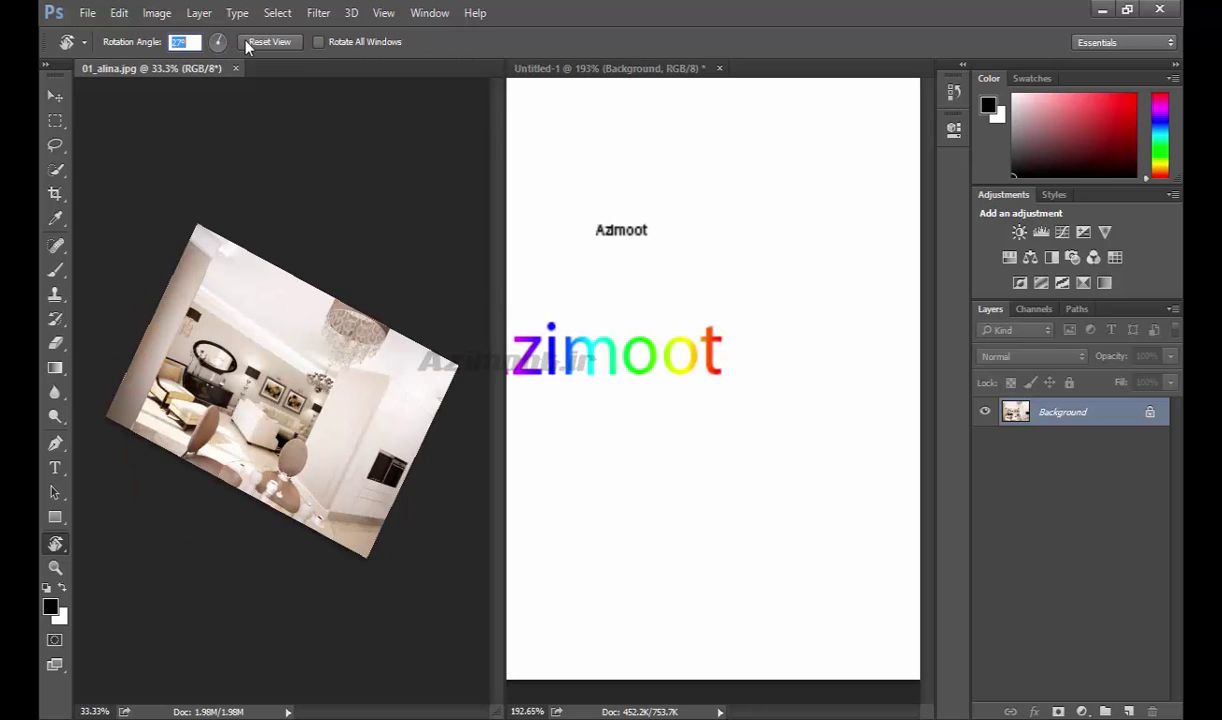
{"action": "left_click", "coordinate": [258, 44]}
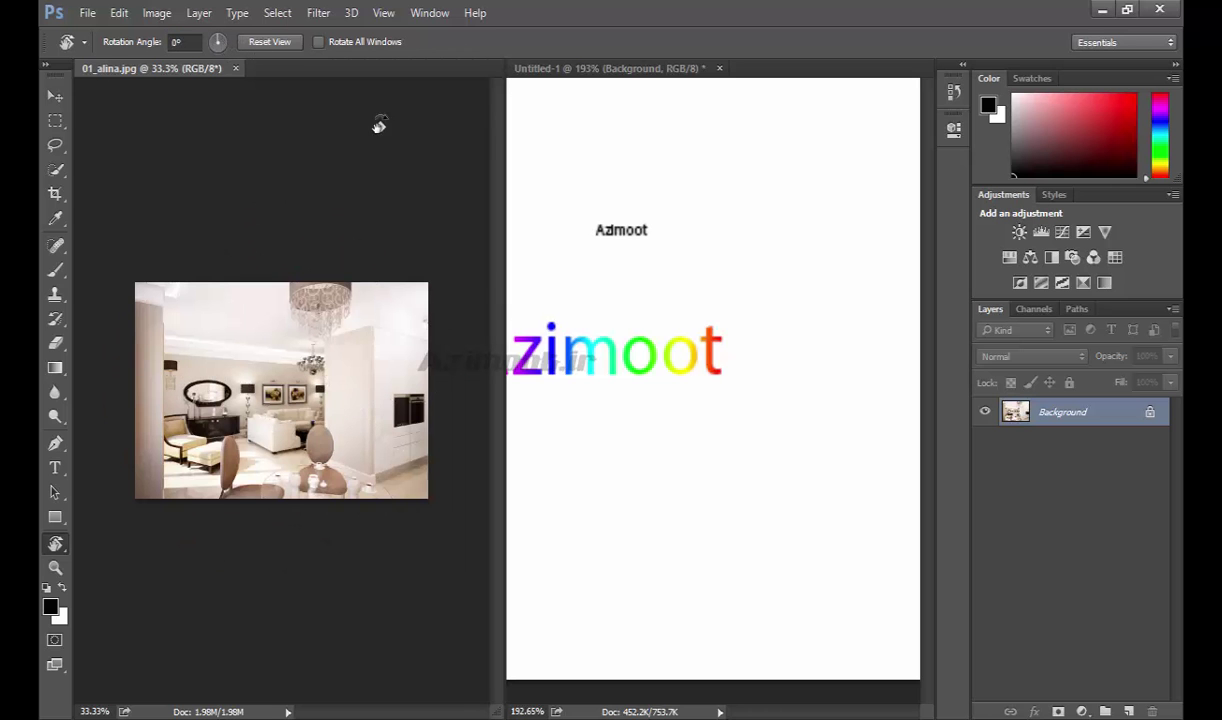
{"action": "left_click", "coordinate": [386, 42]}
Tilt both documents' views together by about 2°, then return to the Hand tool.
{"action": "mouse_move", "coordinate": [419, 234]}
{"action": "left_mouse_down"}
{"action": "mouse_move", "coordinate": [469, 273]}
{"action": "mouse_move", "coordinate": [480, 330]}
{"action": "mouse_move", "coordinate": [284, 180]}
{"action": "mouse_move", "coordinate": [218, 188]}
{"action": "mouse_move", "coordinate": [153, 224]}
{"action": "mouse_move", "coordinate": [136, 240]}
{"action": "mouse_move", "coordinate": [221, 196]}
{"action": "mouse_move", "coordinate": [197, 388]}
{"action": "left_mouse_up"}
{"action": "right_click", "coordinate": [56, 540]}
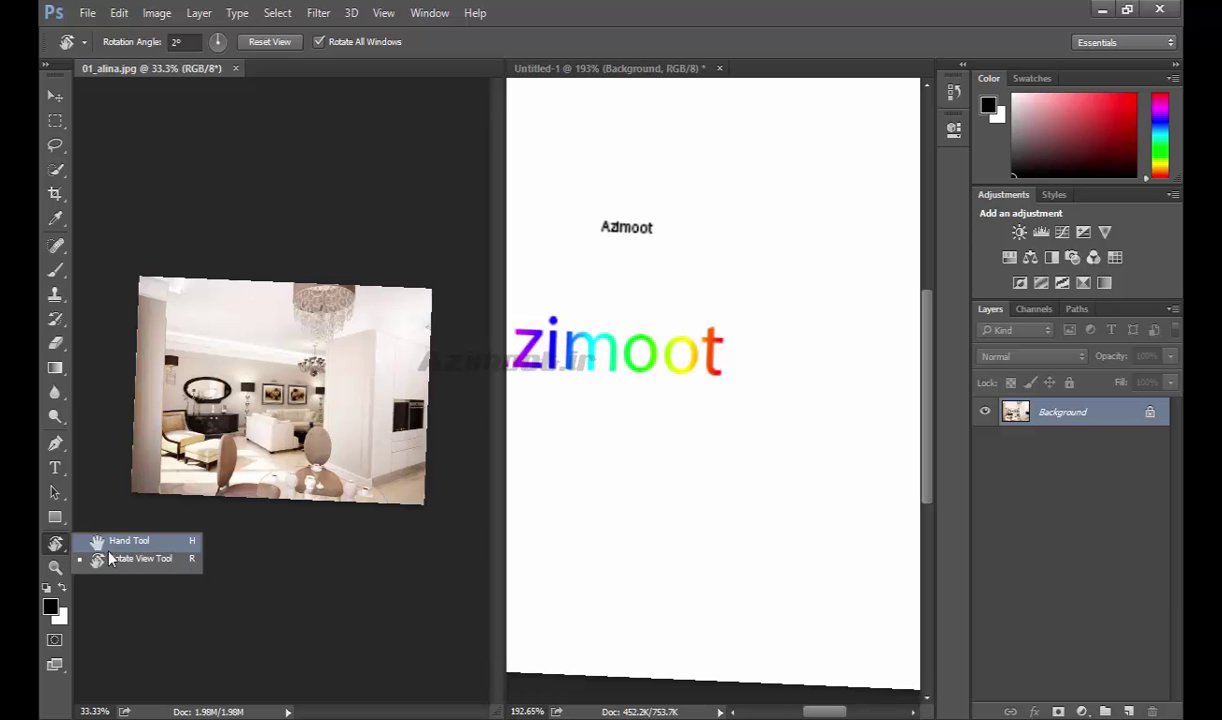
{"action": "left_click", "coordinate": [118, 541]}
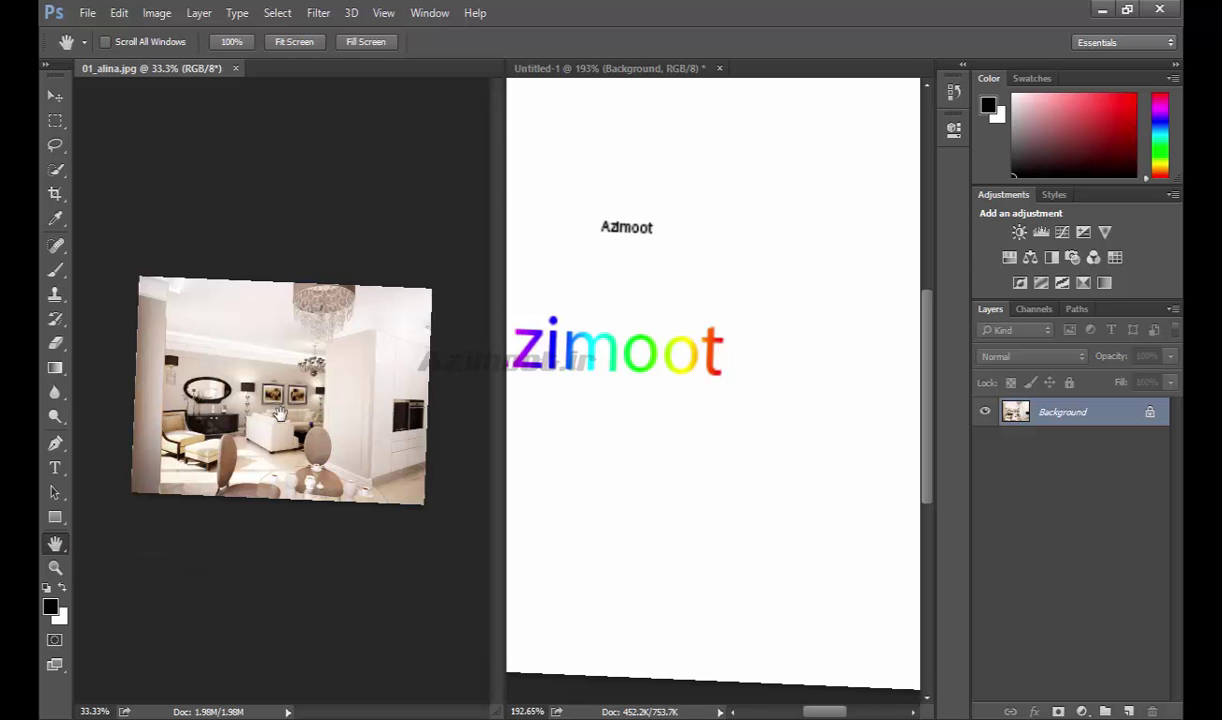
Zoom the room photo out to 25%, then in to 100% and 200% on the framed pictures.
{"action": "key", "text": "z"}
{"action": "left_click", "coordinate": [327, 383], "text": "alt"}
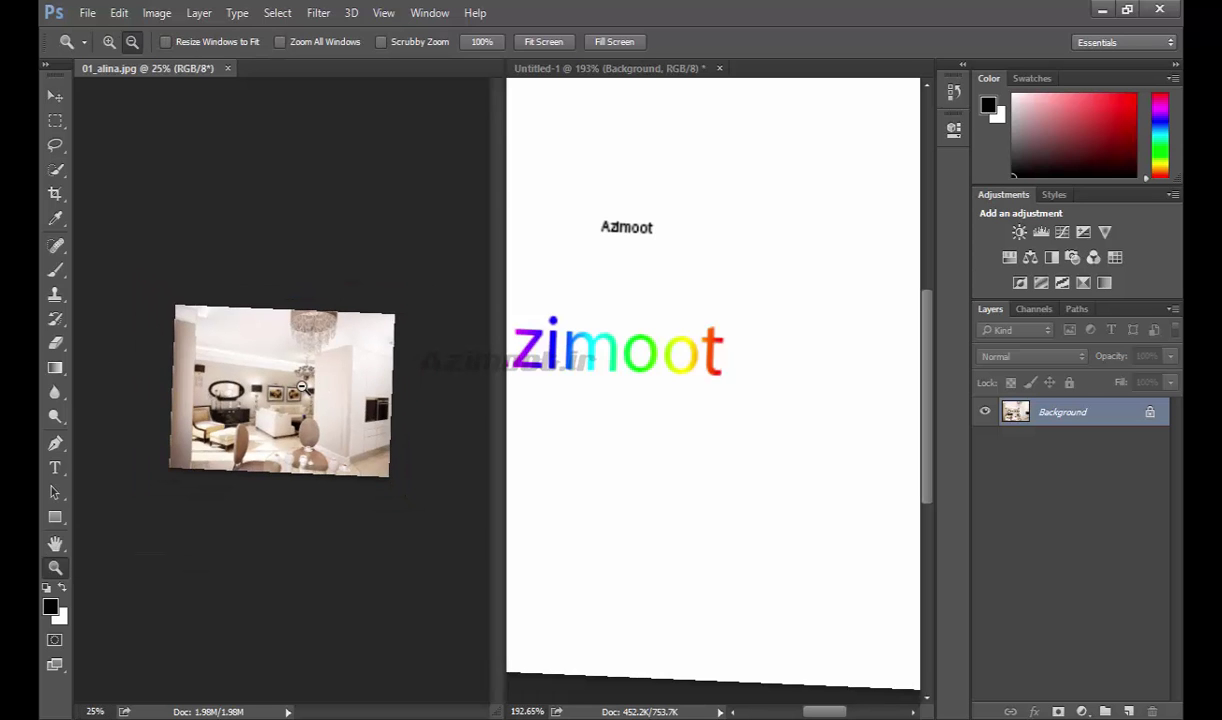
{"action": "left_click_drag", "start_coordinate": [248, 373], "coordinate": [282, 398]}
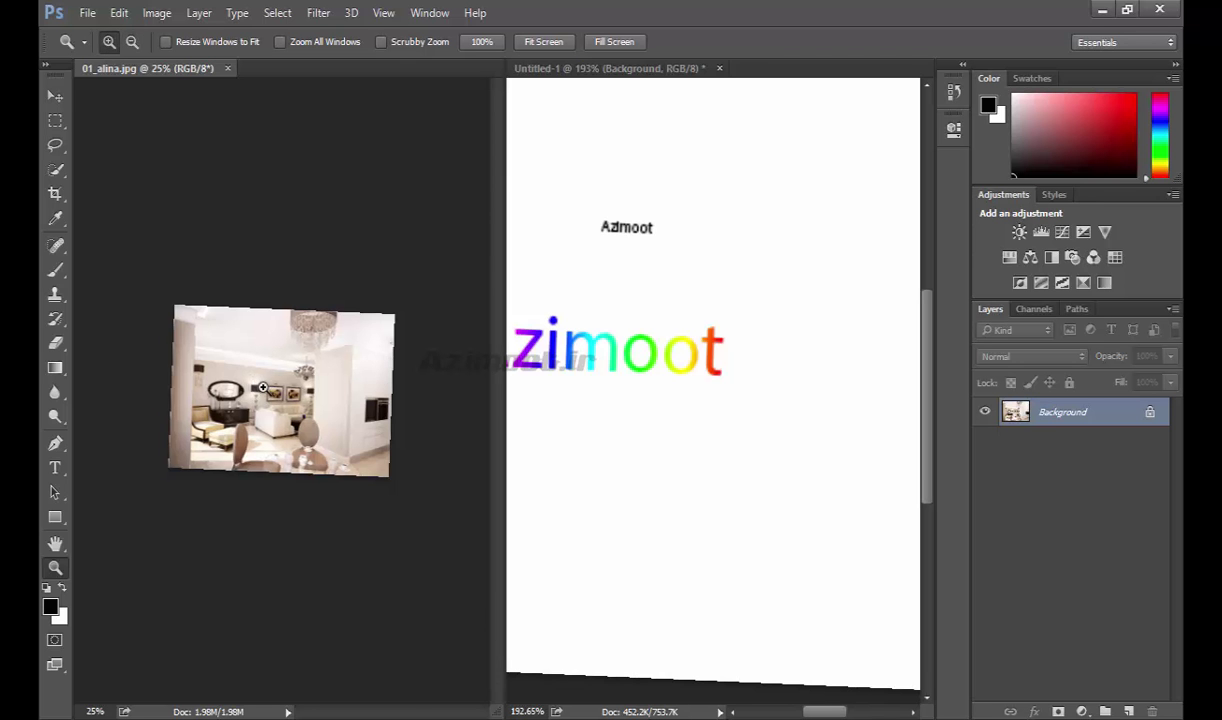
{"action": "left_click", "coordinate": [282, 398]}
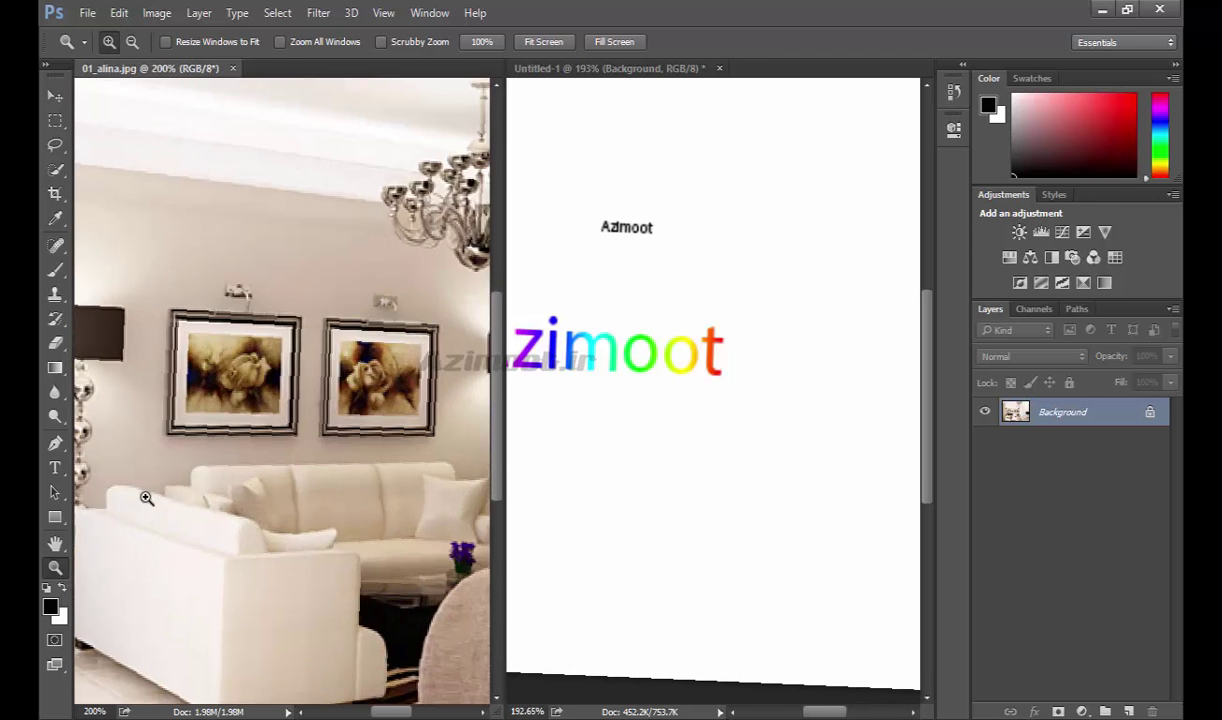
{"action": "key", "text": "h"}
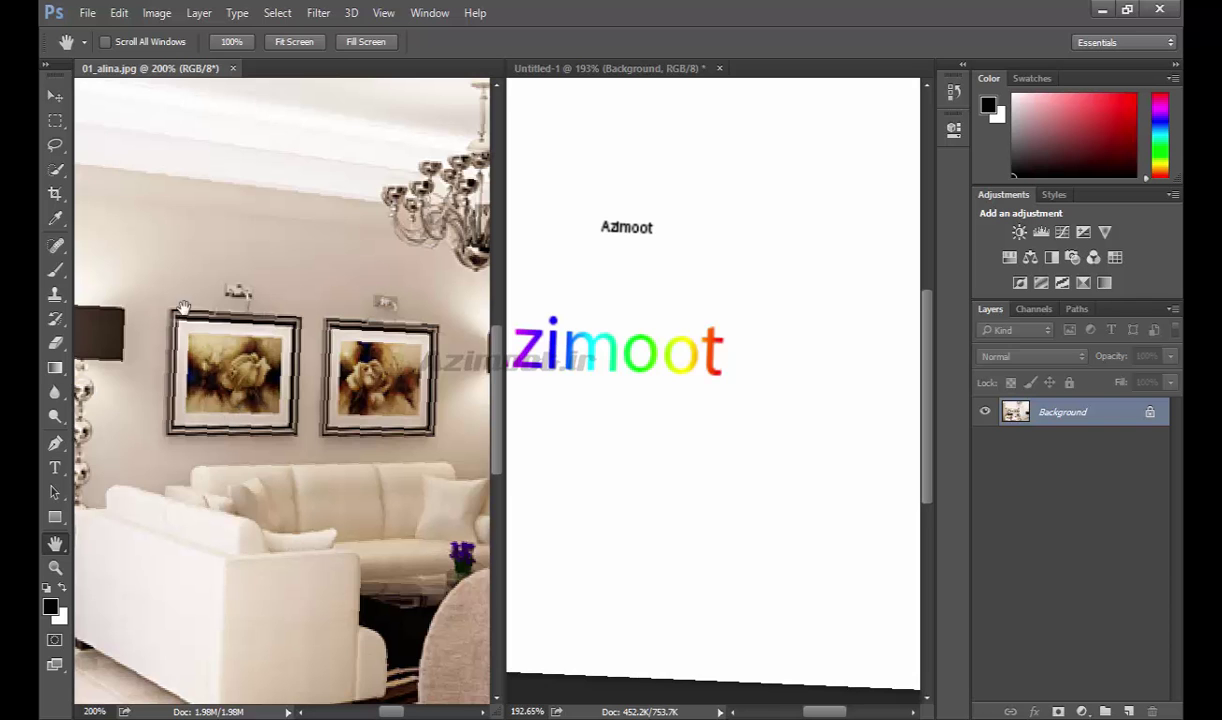
Pan the room photo and the Azimoot document, then select the Zoom tool.
{"action": "left_click", "coordinate": [56, 271]}
{"action": "mouse_move", "coordinate": [311, 377]}
{"action": "left_mouse_down"}
{"action": "mouse_move", "coordinate": [281, 400]}
{"action": "mouse_move", "coordinate": [354, 445]}
{"action": "left_mouse_up"}
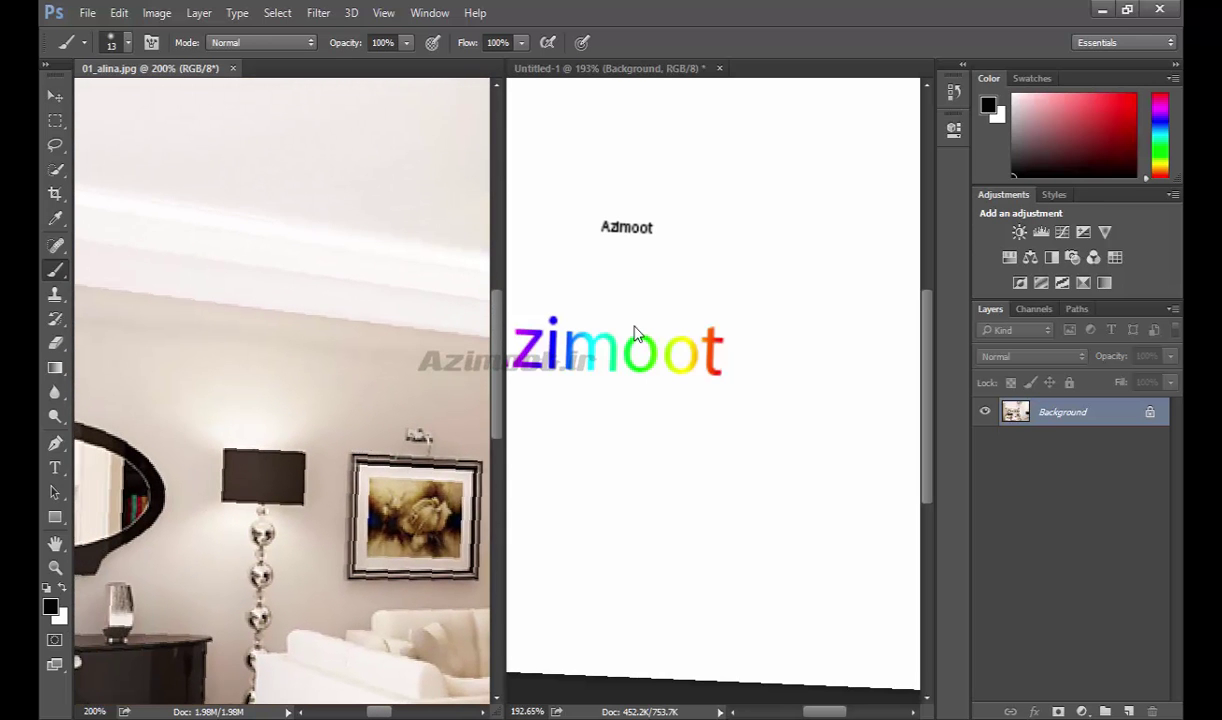
{"action": "left_click", "coordinate": [703, 341]}
{"action": "mouse_move", "coordinate": [620, 365]}
{"action": "left_mouse_down"}
{"action": "mouse_move", "coordinate": [663, 265]}
{"action": "mouse_move", "coordinate": [668, 379]}
{"action": "left_mouse_up"}
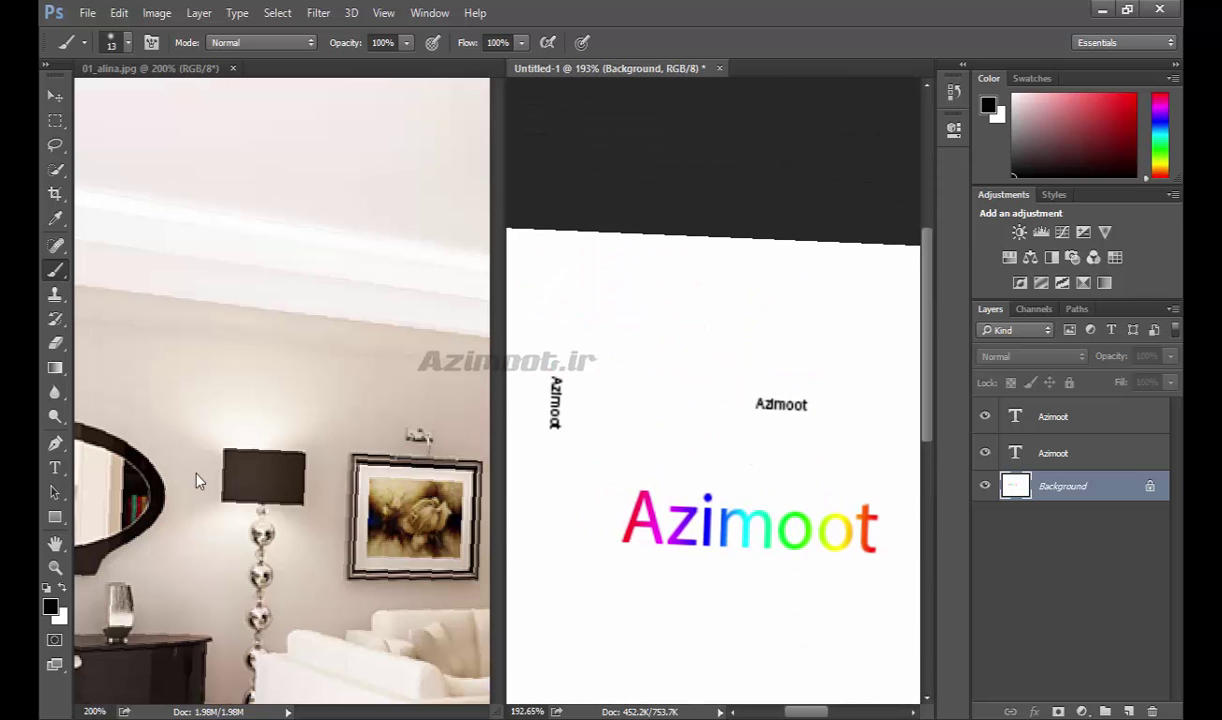
{"action": "left_click", "coordinate": [55, 543]}
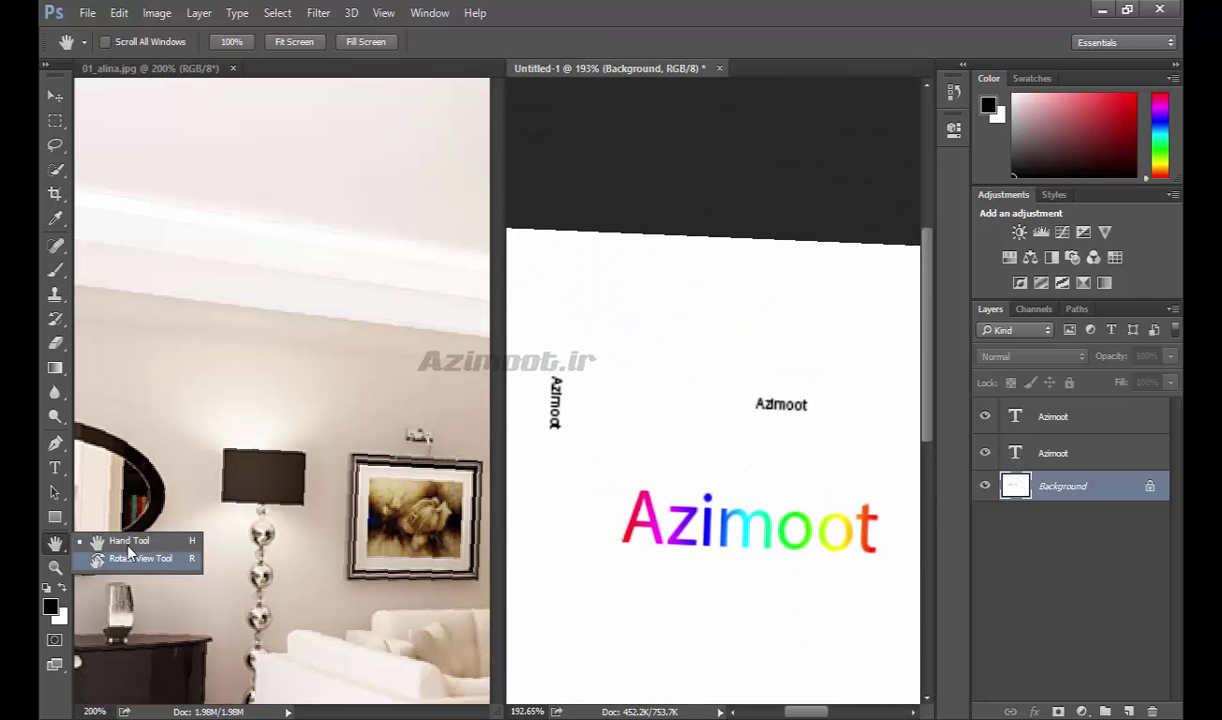
{"action": "left_click", "coordinate": [55, 567]}
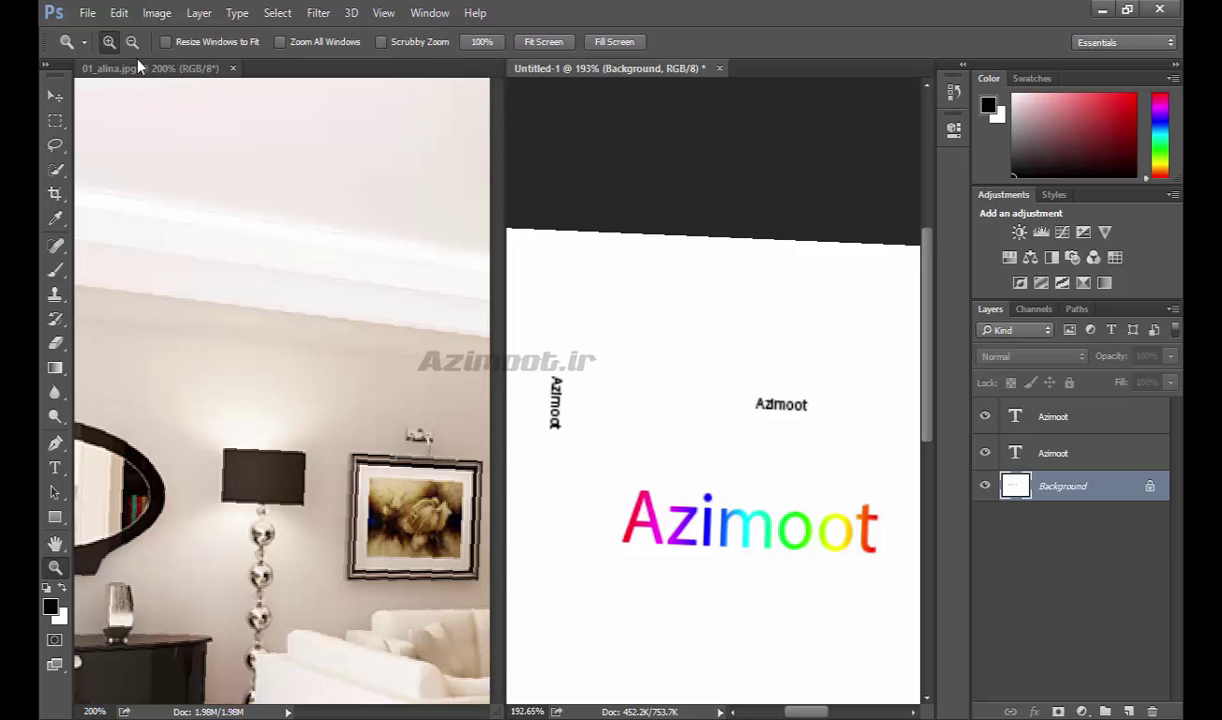
Make 01_alina.jpg the active document and zoom it out, then back in.
{"action": "left_click", "coordinate": [229, 385]}
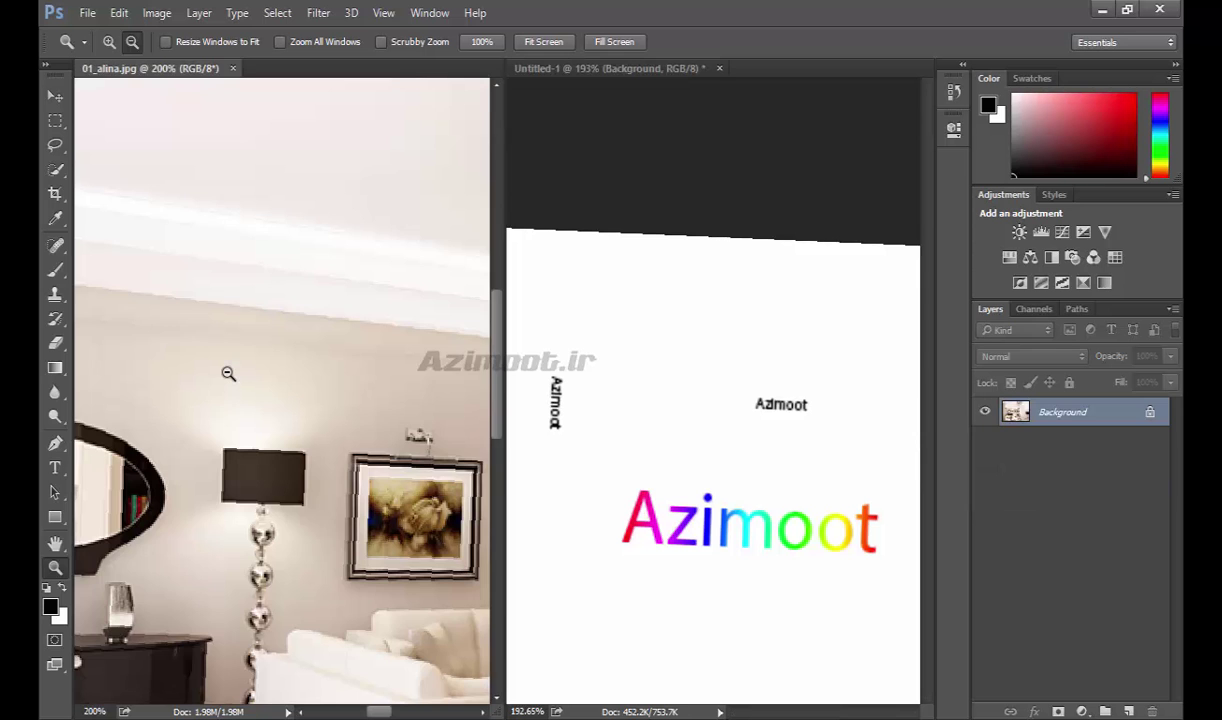
{"action": "left_click", "coordinate": [228, 373]}
{"action": "left_click", "coordinate": [228, 373]}
{"action": "left_click", "coordinate": [110, 41]}
{"action": "left_click", "coordinate": [223, 310]}
{"action": "left_click", "coordinate": [236, 384]}
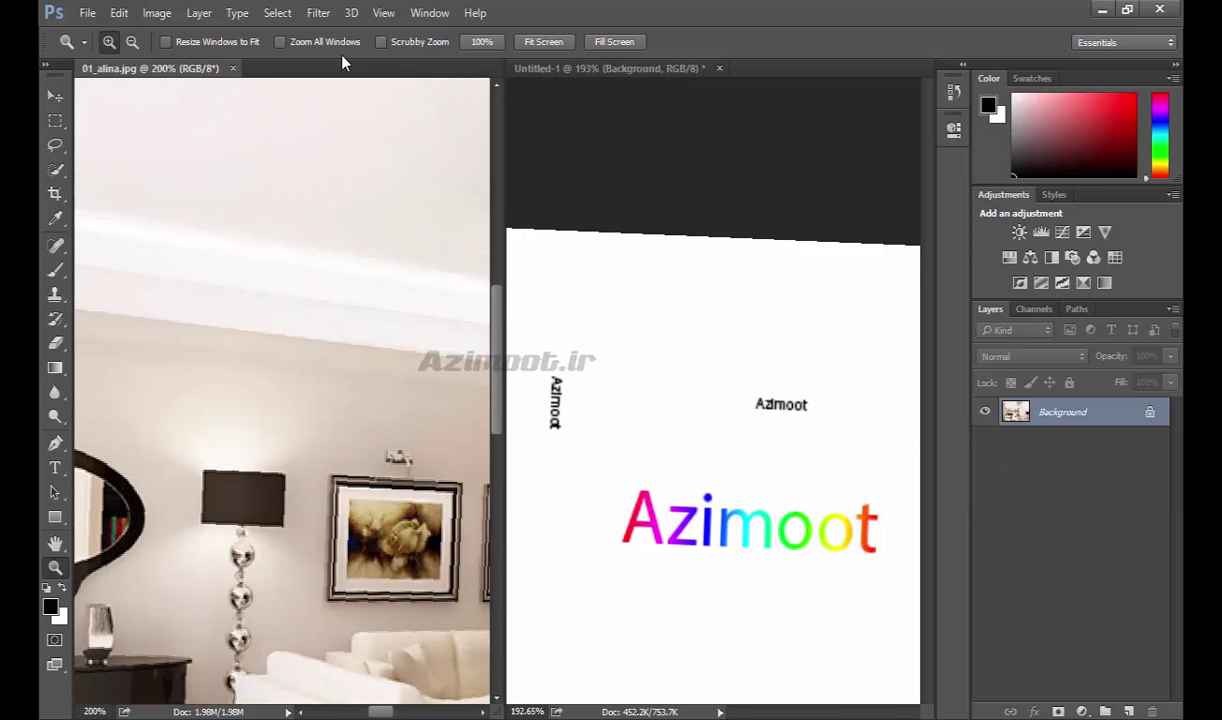
View the photo at Fill Screen, Fit Screen and 100%, then marquee-zoom near the right lamp.
{"action": "left_click", "coordinate": [618, 42]}
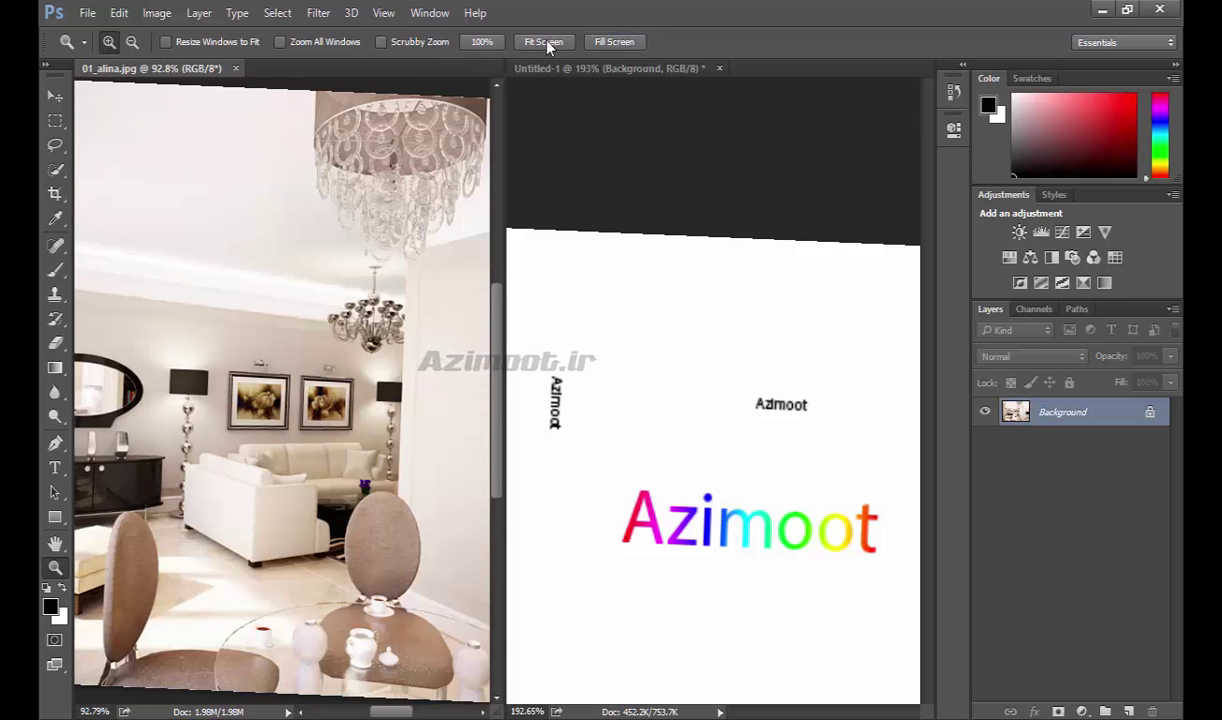
{"action": "left_click", "coordinate": [546, 42]}
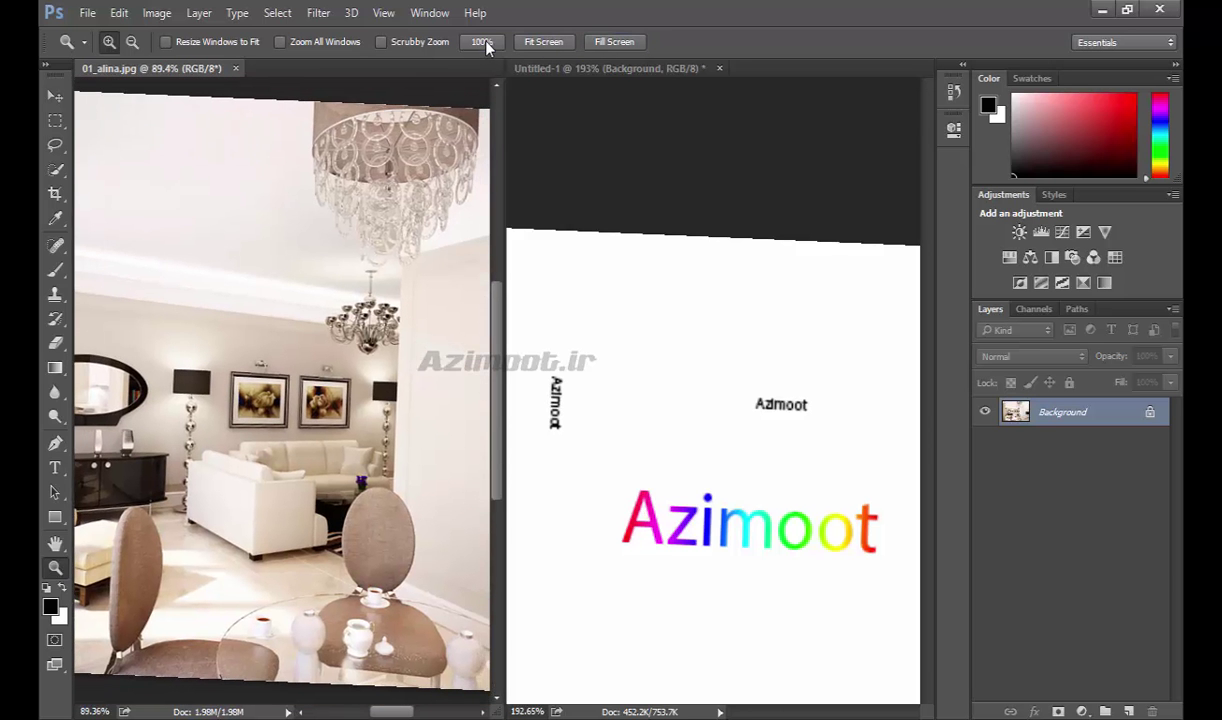
{"action": "left_click", "coordinate": [482, 42]}
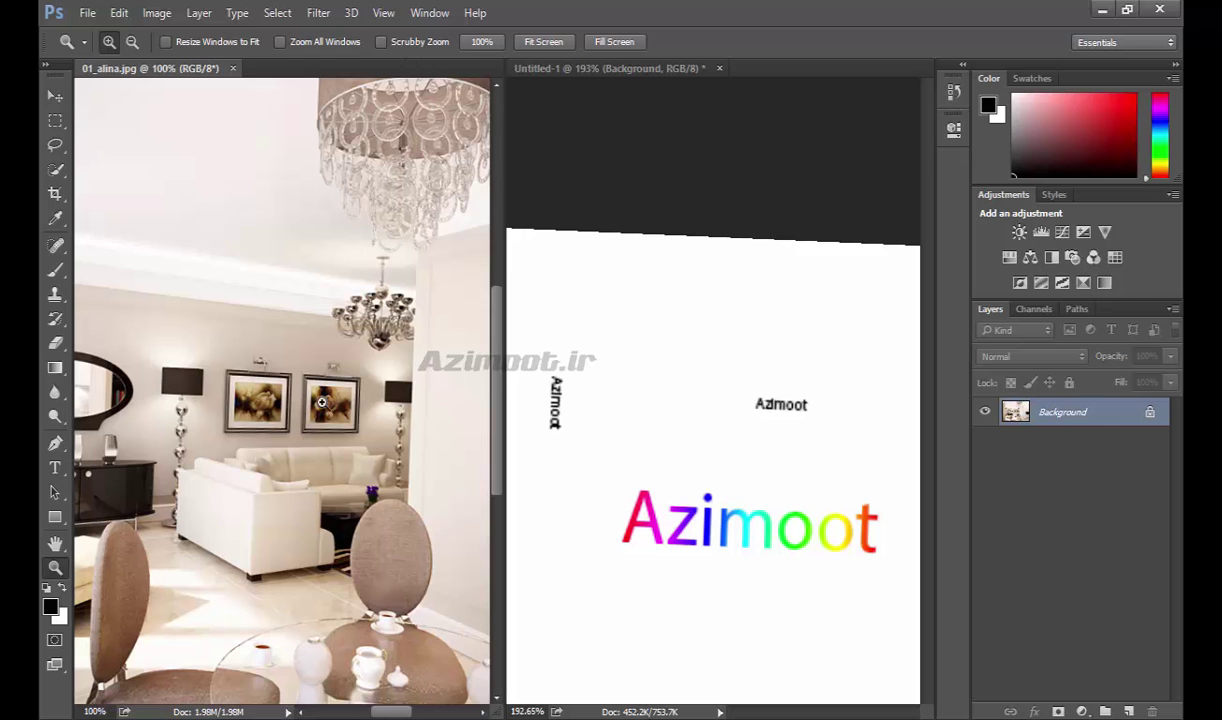
{"action": "mouse_move", "coordinate": [380, 378]}
{"action": "left_mouse_down"}
{"action": "mouse_move", "coordinate": [150, 460]}
{"action": "mouse_move", "coordinate": [385, 413]}
{"action": "left_mouse_up"}
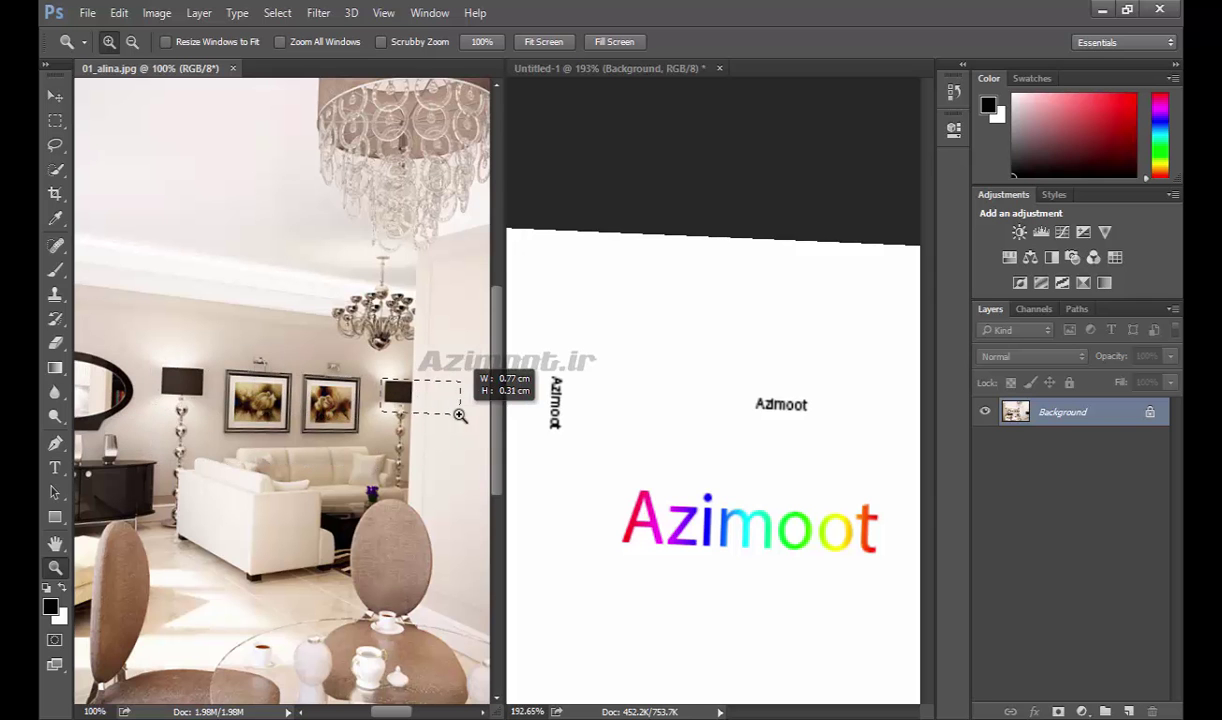
{"action": "mouse_move", "coordinate": [385, 413]}
{"action": "left_mouse_down"}
{"action": "mouse_move", "coordinate": [347, 422]}
{"action": "mouse_move", "coordinate": [436, 420]}
{"action": "mouse_move", "coordinate": [262, 412]}
{"action": "mouse_move", "coordinate": [112, 422]}
{"action": "mouse_move", "coordinate": [106, 439]}
{"action": "left_mouse_up"}
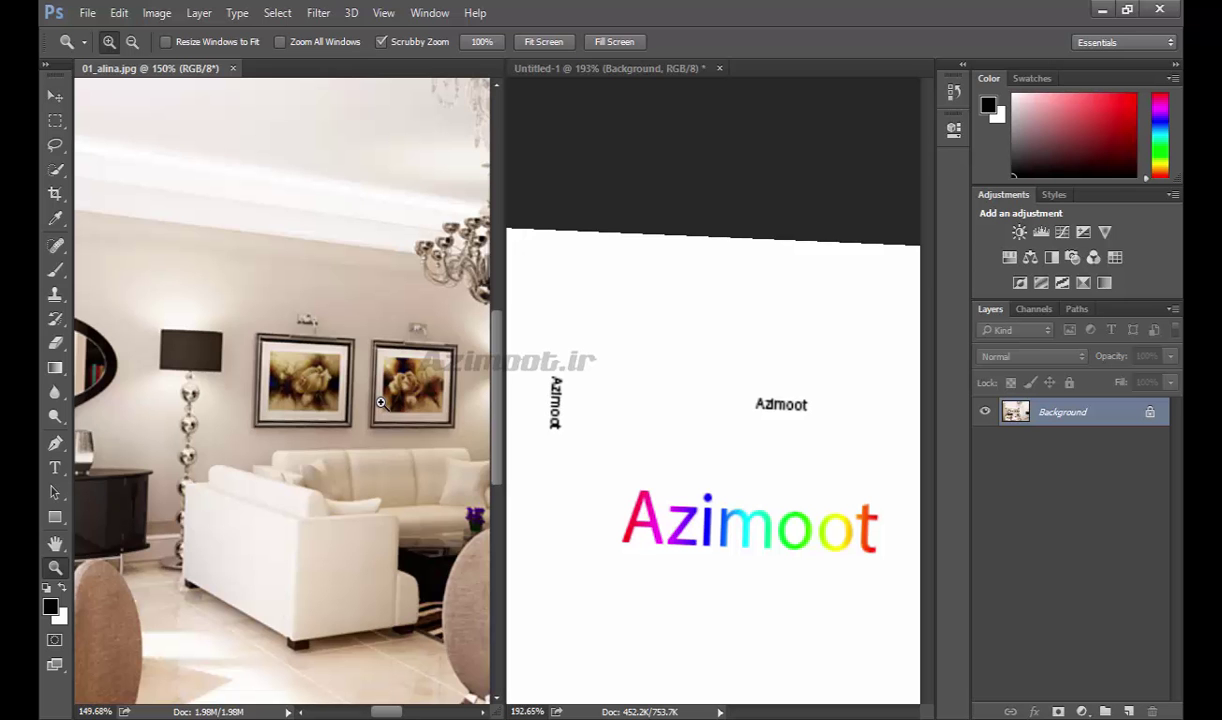
Scrubby-zoom the room, marquee-magnify the framed picture, then fit the whole room on screen with Ctrl+0.
{"action": "mouse_move", "coordinate": [390, 390]}
{"action": "left_mouse_down"}
{"action": "mouse_move", "coordinate": [320, 390]}
{"action": "mouse_move", "coordinate": [410, 378]}
{"action": "mouse_move", "coordinate": [235, 362]}
{"action": "mouse_move", "coordinate": [308, 363]}
{"action": "mouse_move", "coordinate": [255, 376]}
{"action": "mouse_move", "coordinate": [132, 575]}
{"action": "mouse_move", "coordinate": [147, 593]}
{"action": "mouse_move", "coordinate": [205, 573]}
{"action": "mouse_move", "coordinate": [130, 595]}
{"action": "mouse_move", "coordinate": [142, 597]}
{"action": "left_mouse_up"}
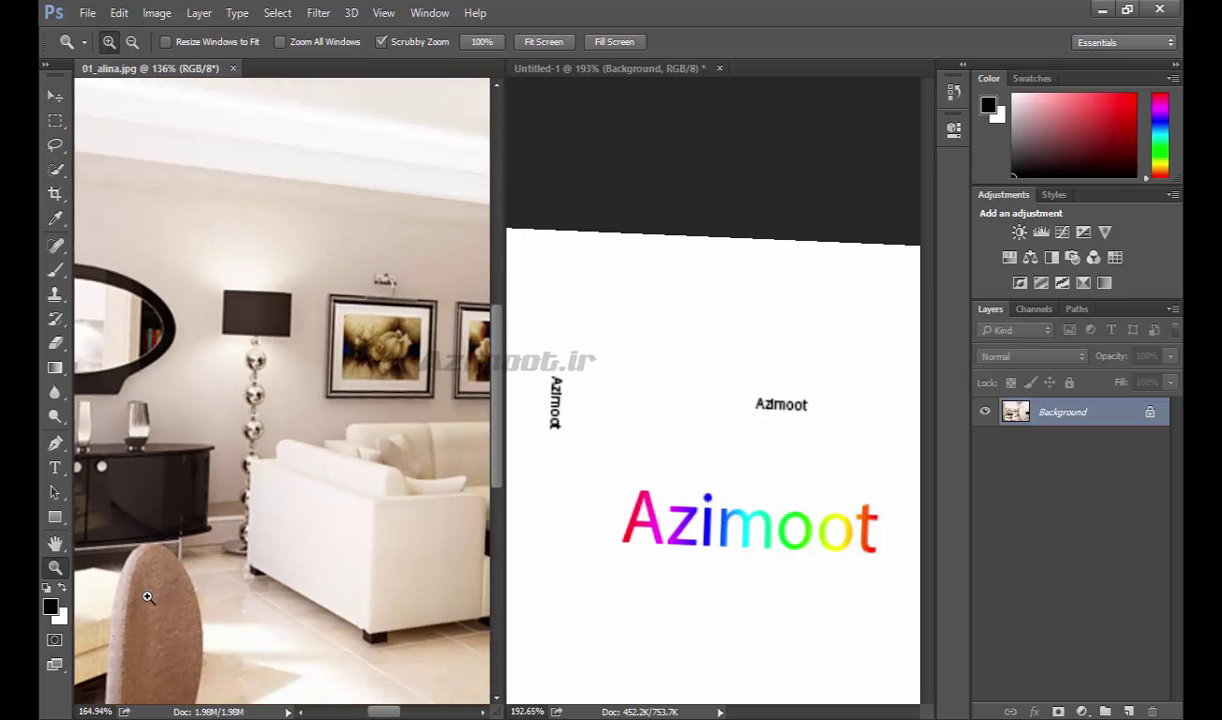
{"action": "left_click_drag", "start_coordinate": [427, 318], "coordinate": [287, 398]}
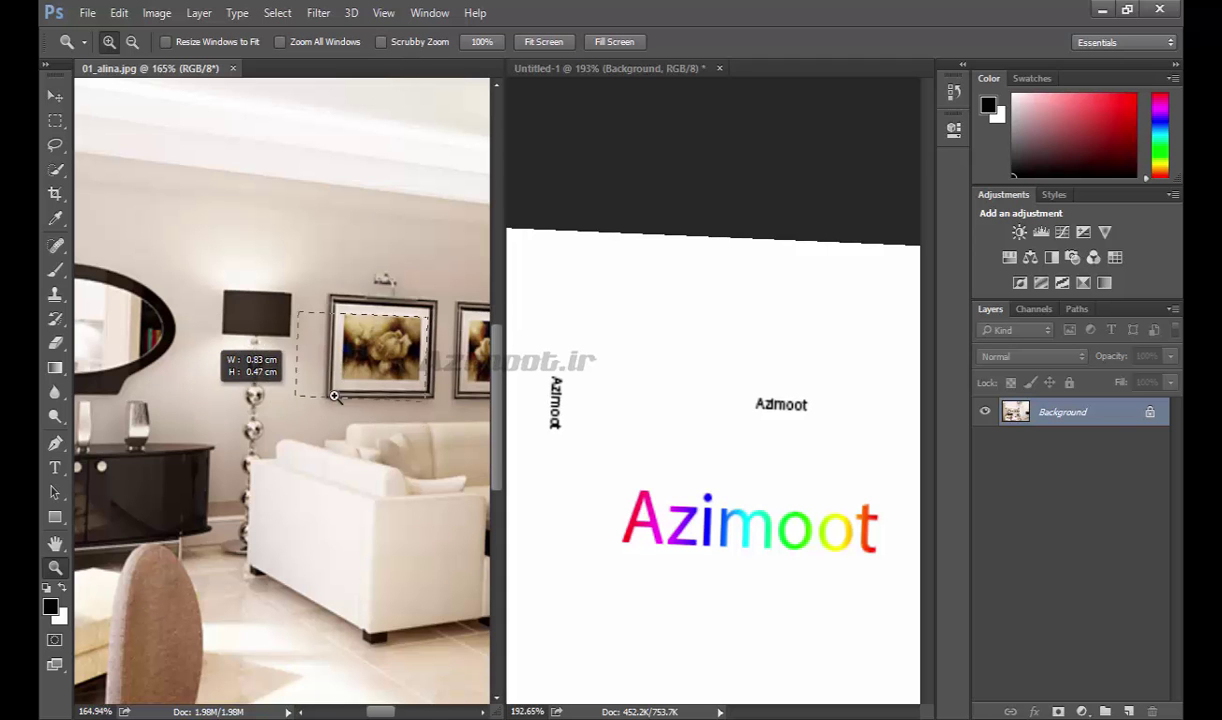
{"action": "left_click_drag", "start_coordinate": [287, 398], "coordinate": [327, 367]}
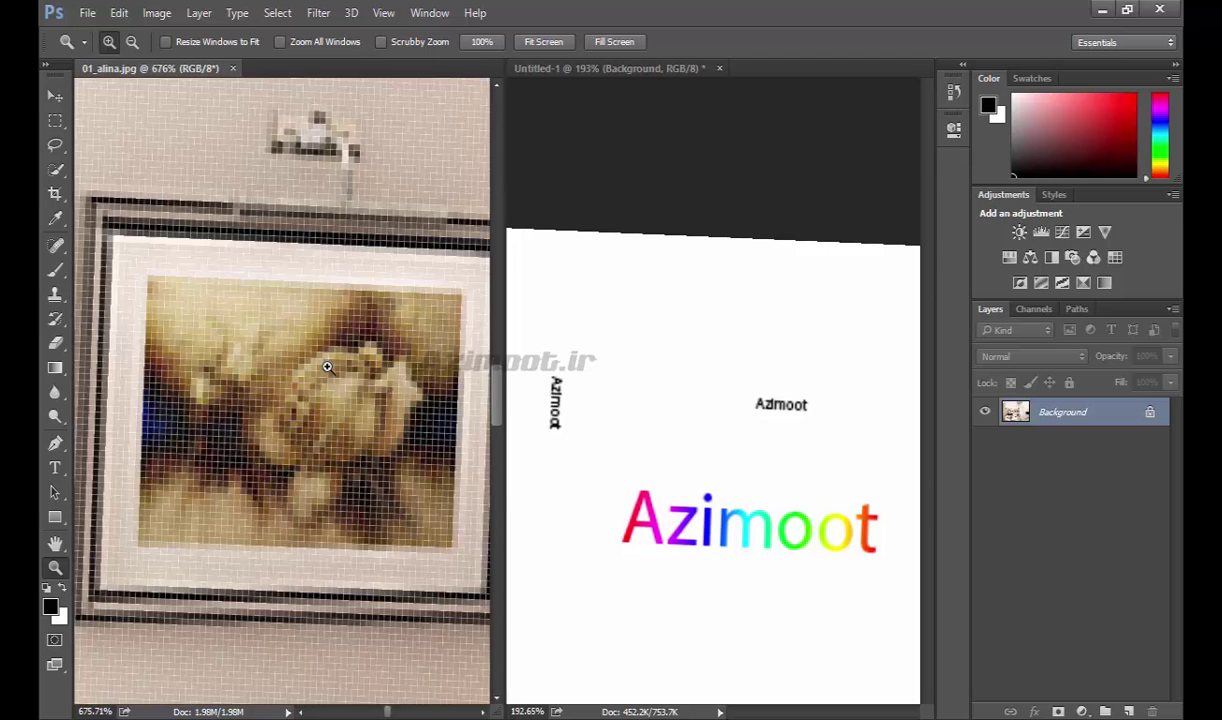
{"action": "key", "text": "ctrl+0"}
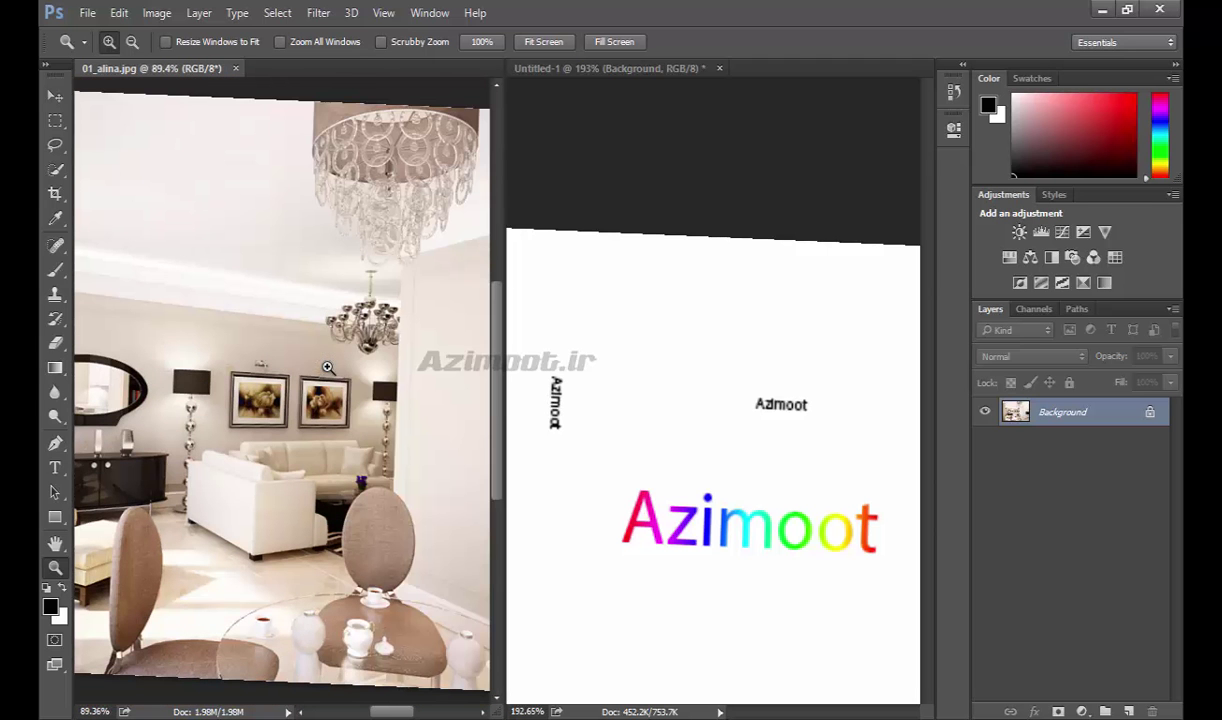
Reset the rotated document views to straight with the Rotate View tool.
{"action": "left_click", "coordinate": [55, 545]}
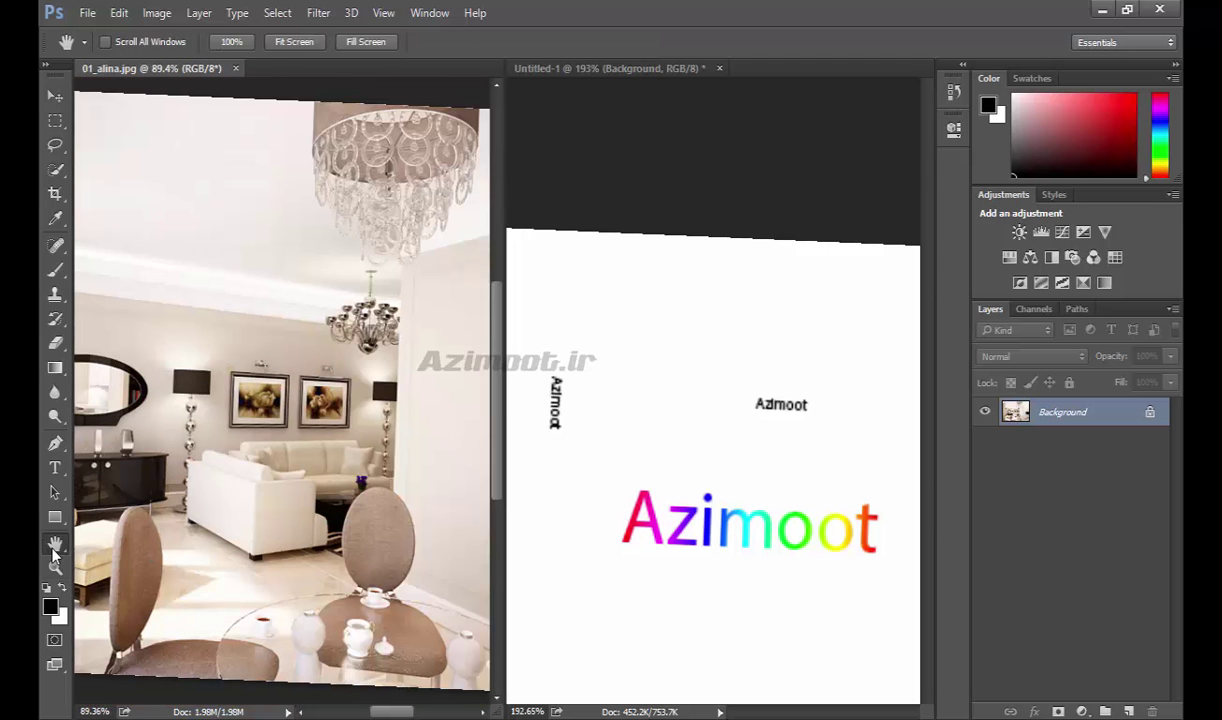
{"action": "right_click", "coordinate": [55, 545]}
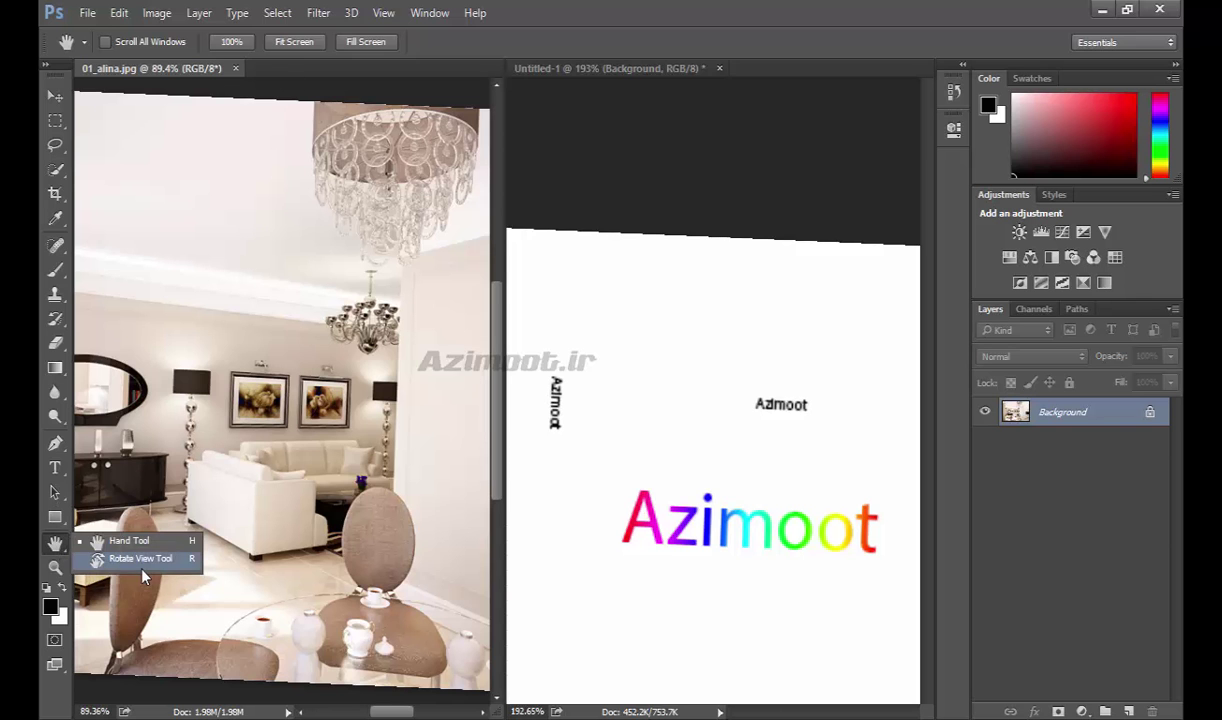
{"action": "left_click", "coordinate": [140, 556]}
{"action": "left_click", "coordinate": [272, 44]}
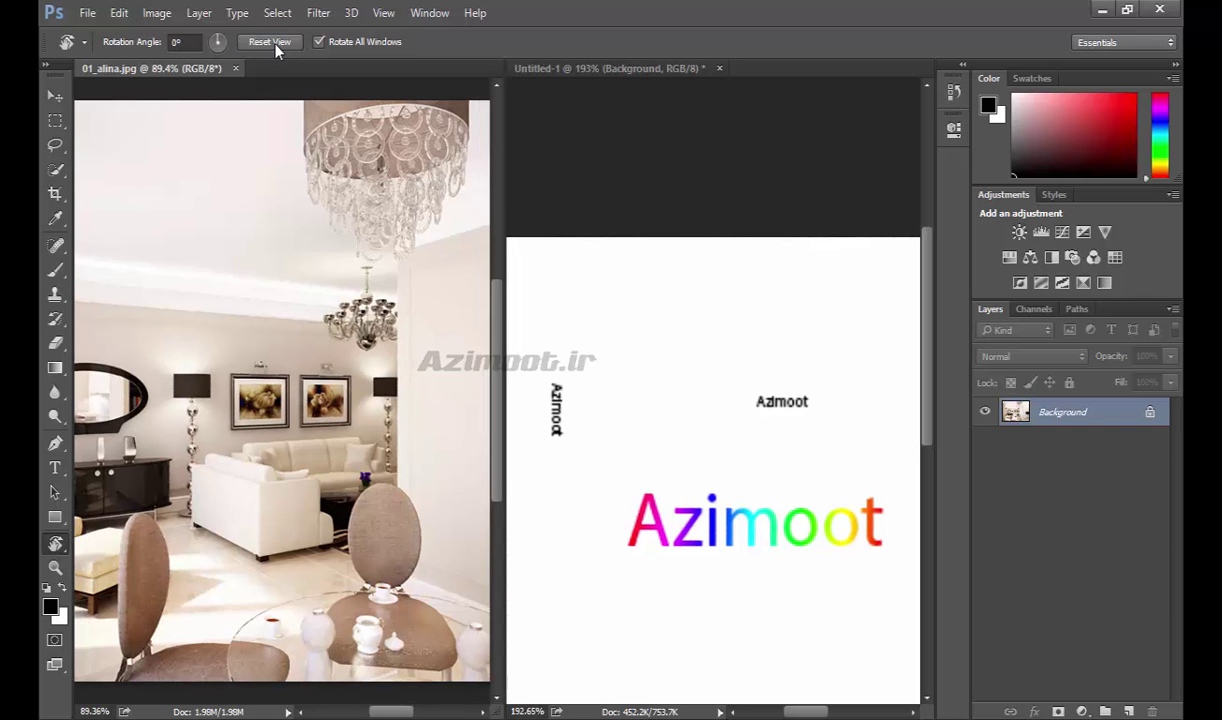
{"action": "left_click", "coordinate": [318, 42]}
Turn on Zoom All Windows and Scrubby Zoom, then drag-zoom both documents onto the picture frames.
{"action": "left_click", "coordinate": [56, 568]}
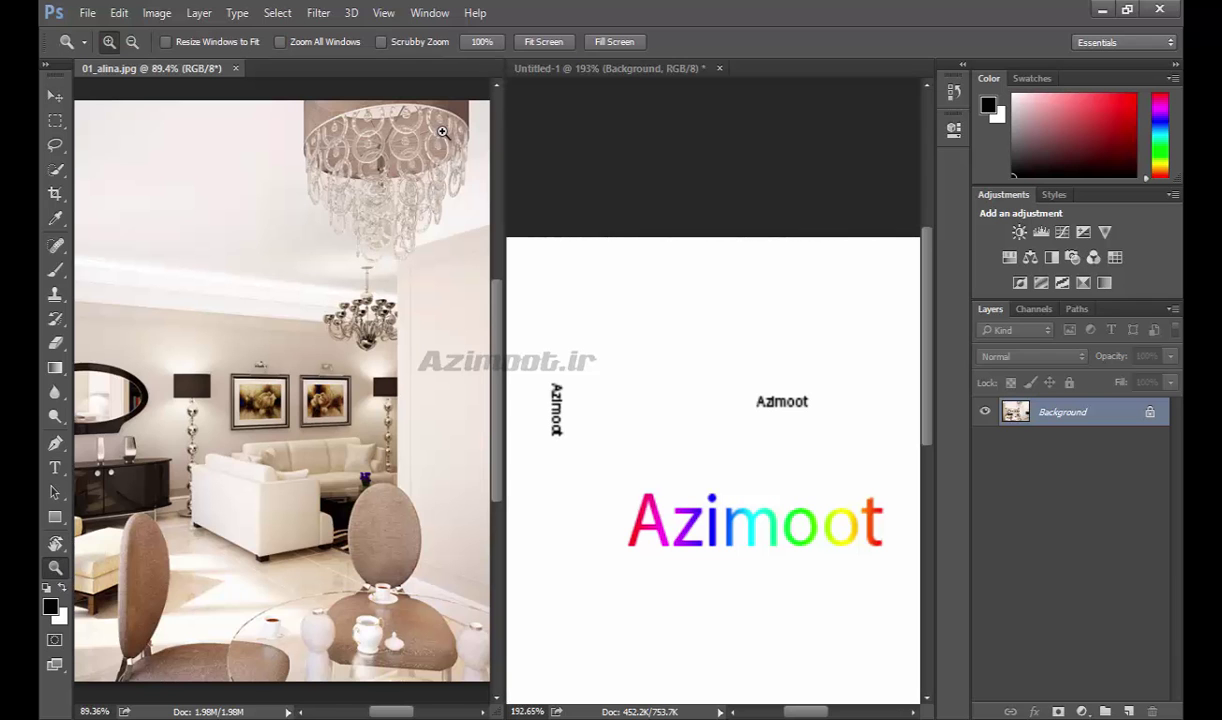
{"action": "left_click", "coordinate": [326, 43]}
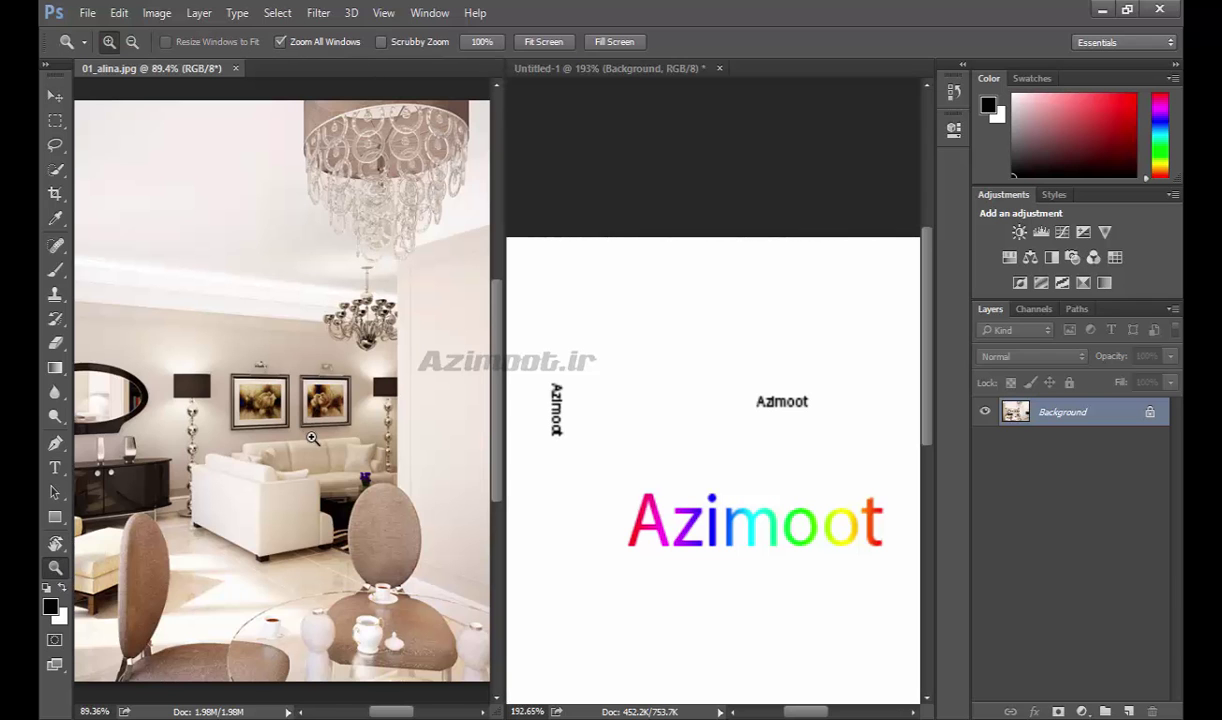
{"action": "left_click", "coordinate": [381, 42]}
{"action": "mouse_move", "coordinate": [272, 407]}
{"action": "left_mouse_down"}
{"action": "mouse_move", "coordinate": [307, 424]}
{"action": "mouse_move", "coordinate": [289, 399]}
{"action": "mouse_move", "coordinate": [397, 404]}
{"action": "mouse_move", "coordinate": [380, 410]}
{"action": "left_mouse_up"}
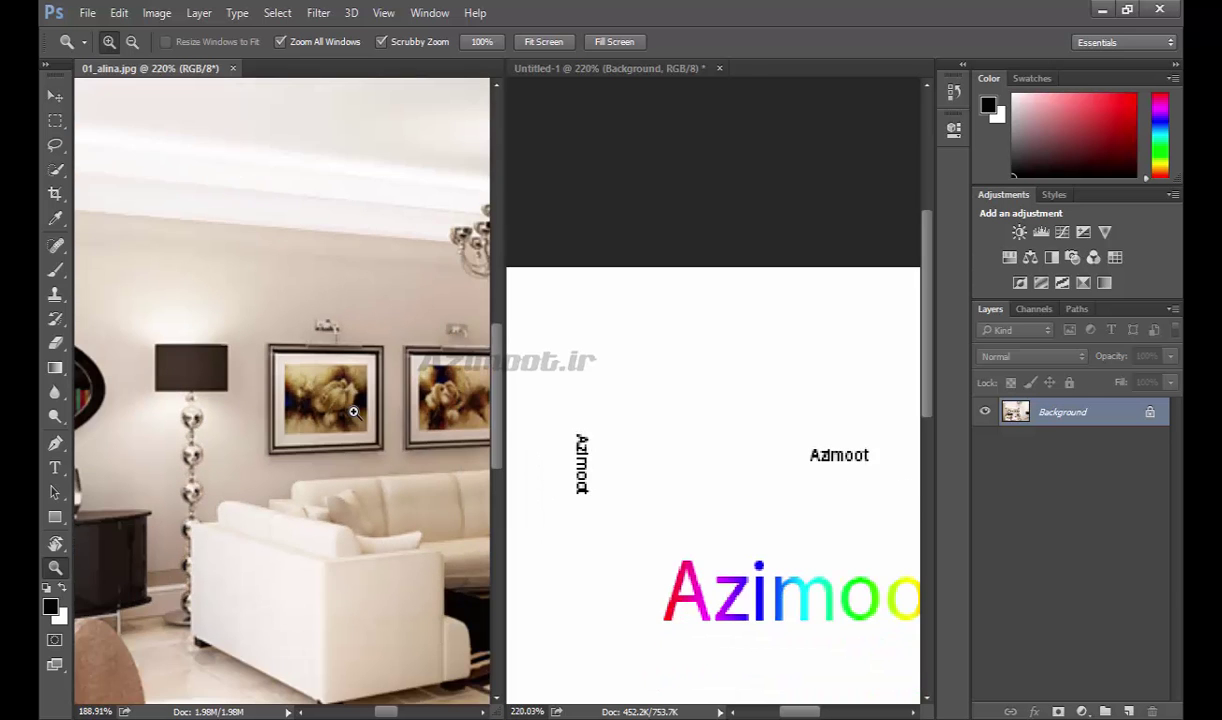
Zoom both documents out to 66.7%, back in to 300%, then switch off Zoom All Windows.
{"action": "left_click", "coordinate": [131, 42]}
{"action": "left_click", "coordinate": [354, 423]}
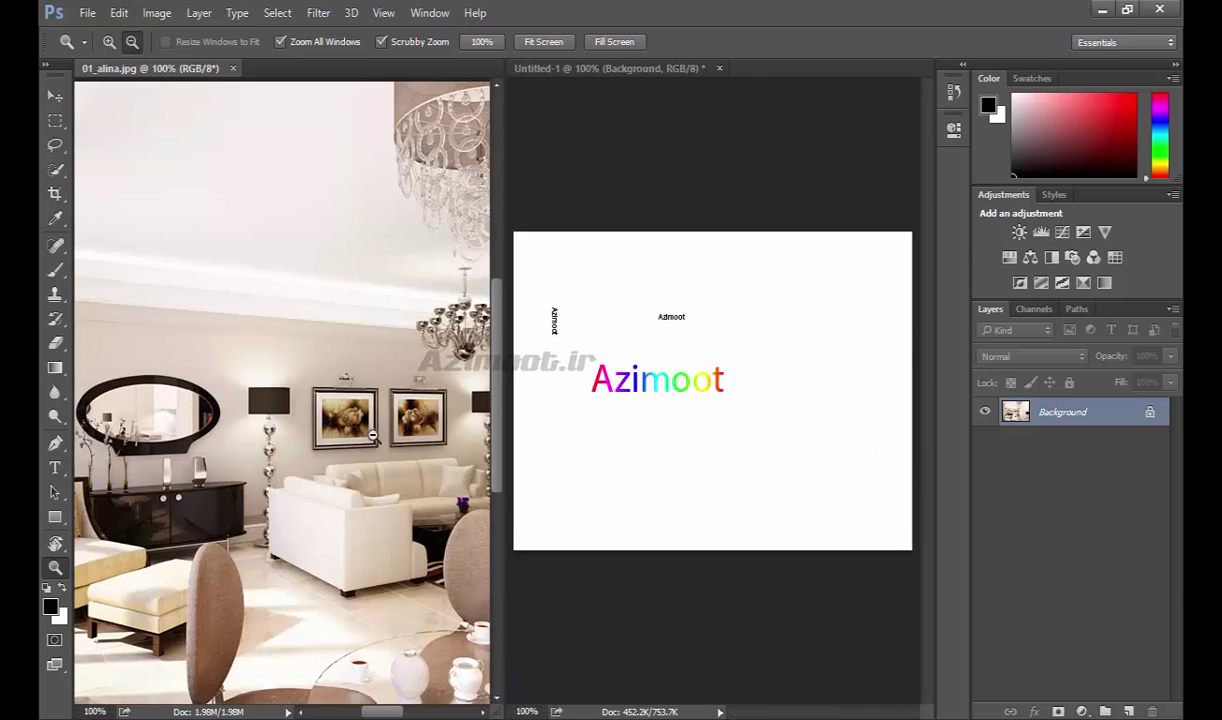
{"action": "left_click", "coordinate": [360, 426]}
{"action": "left_click", "coordinate": [109, 42]}
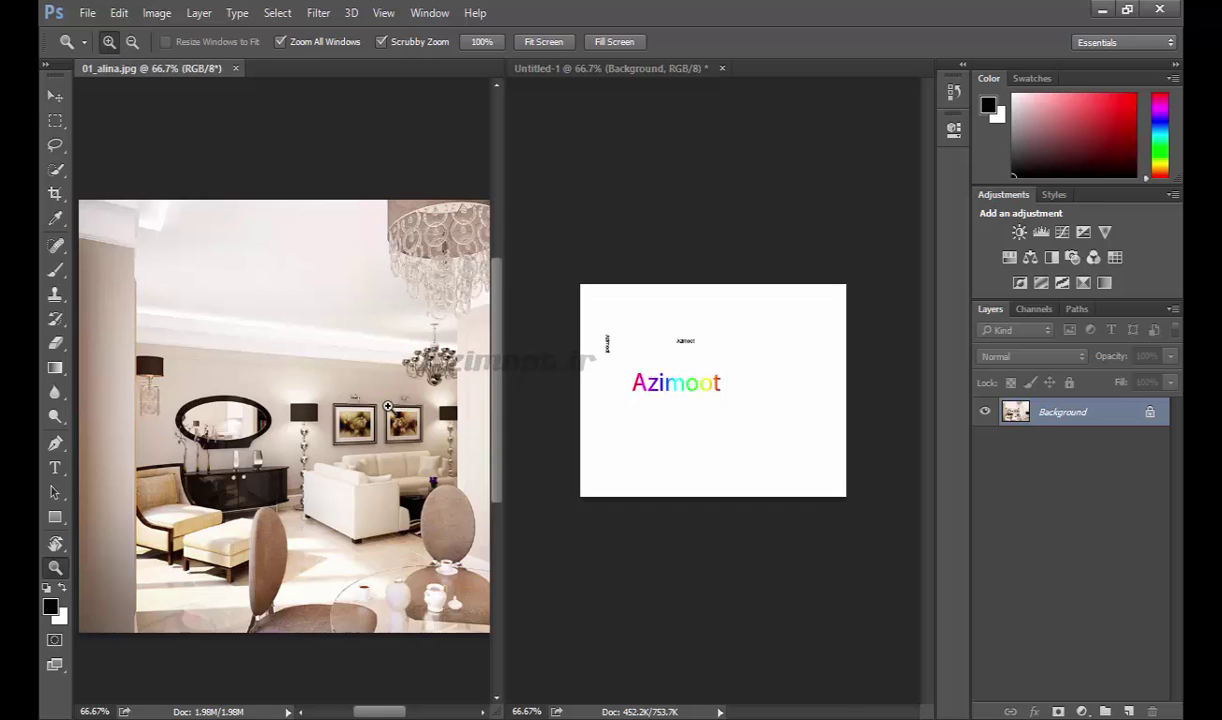
{"action": "left_click", "coordinate": [371, 395]}
{"action": "left_click", "coordinate": [348, 436]}
{"action": "left_click", "coordinate": [348, 436]}
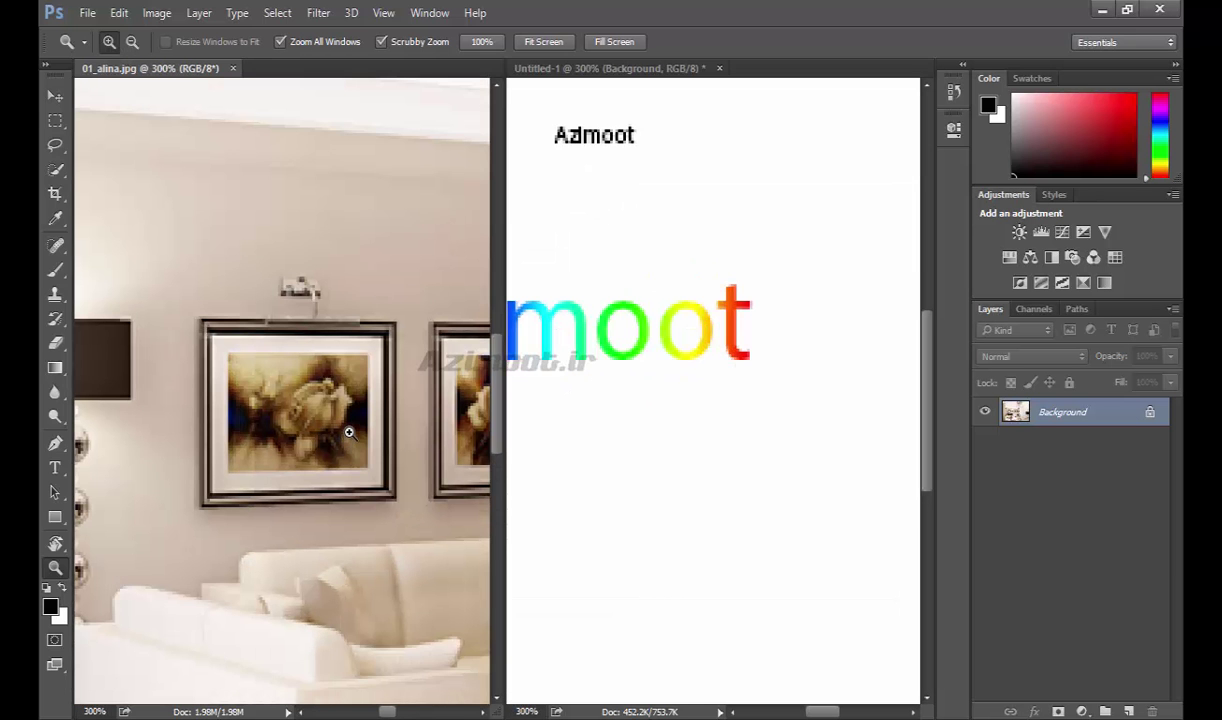
{"action": "scroll", "coordinate": [349, 432], "scroll_direction": "up", "scroll_amount": 1}
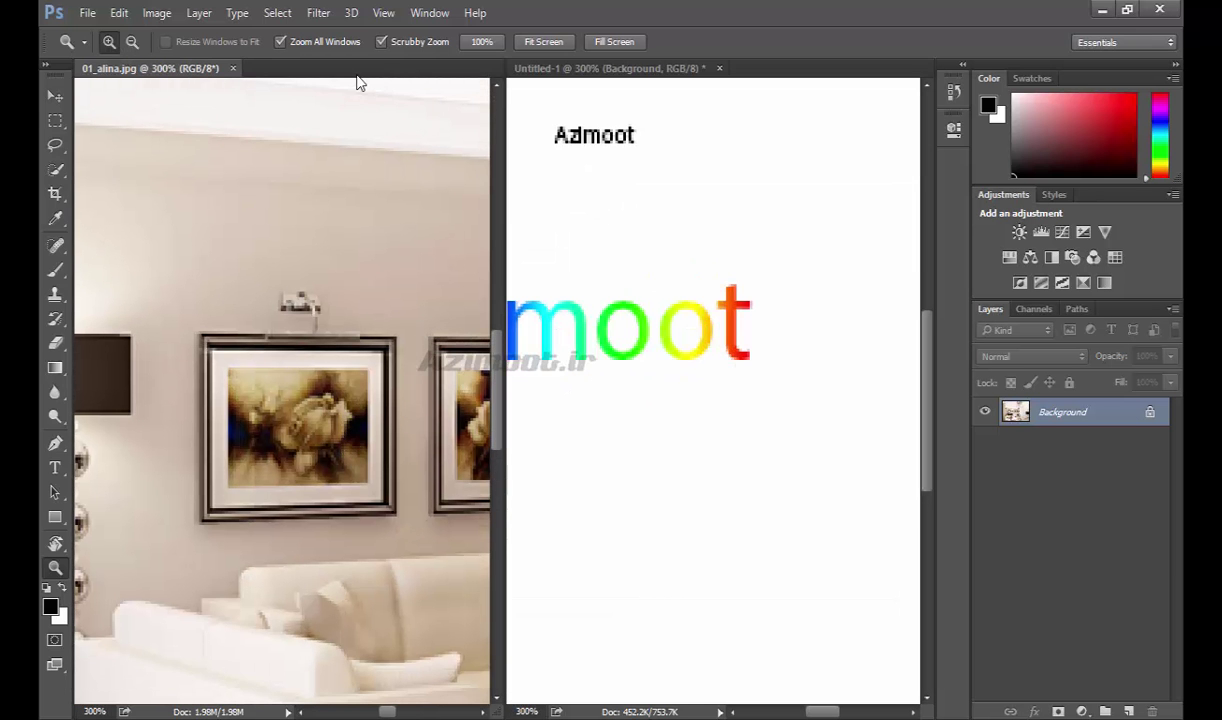
{"action": "left_click", "coordinate": [294, 47]}
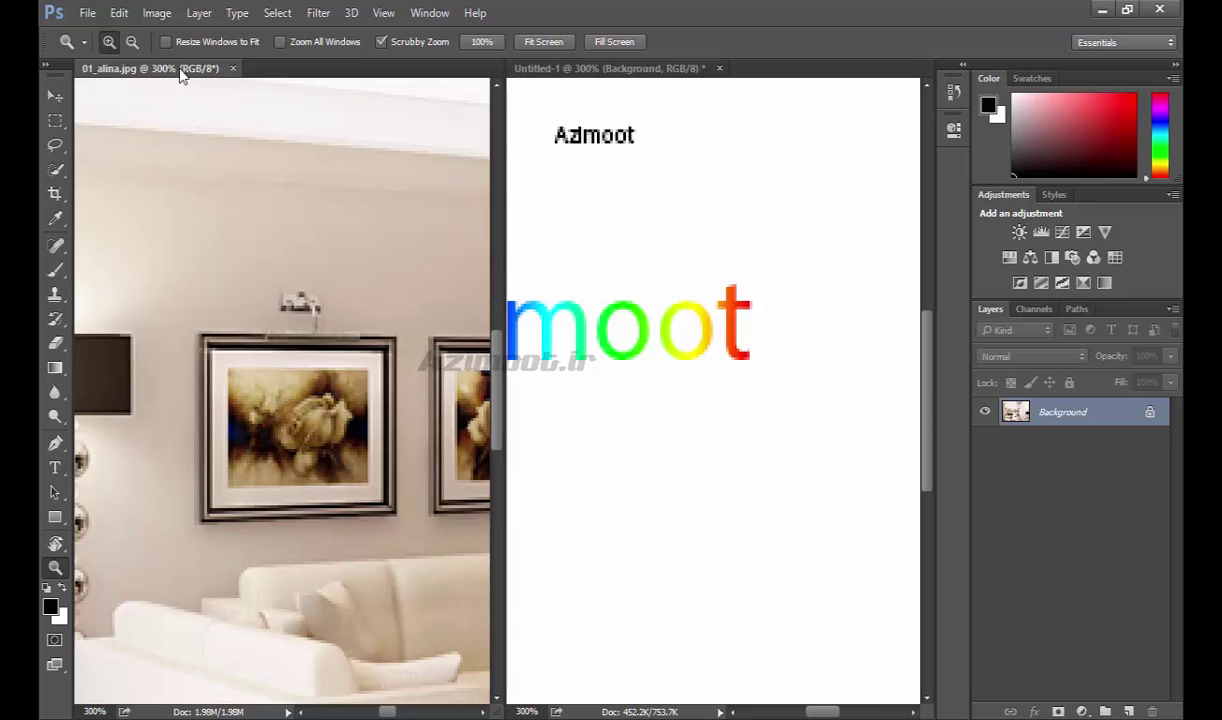
Float 01_alina.jpg in its own window, shrink it and place it over Untitled-1.
{"action": "left_click_drag", "start_coordinate": [179, 72], "coordinate": [418, 270]}
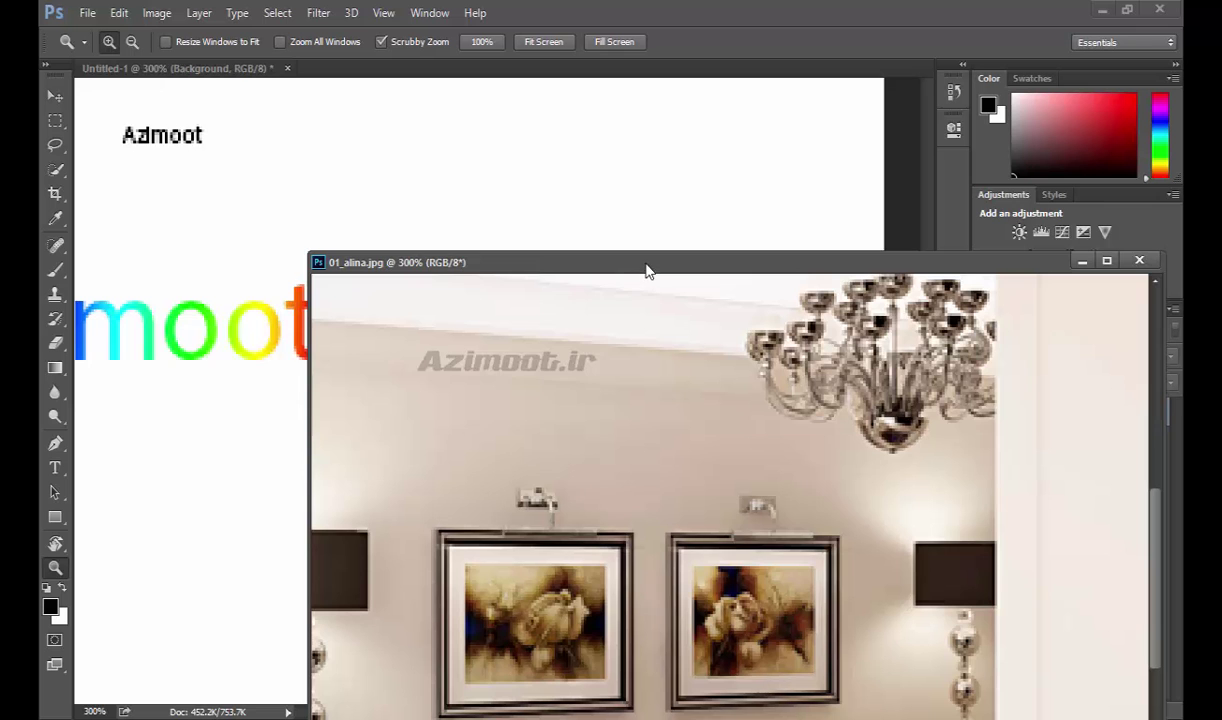
{"action": "left_click_drag", "start_coordinate": [645, 273], "coordinate": [505, 199]}
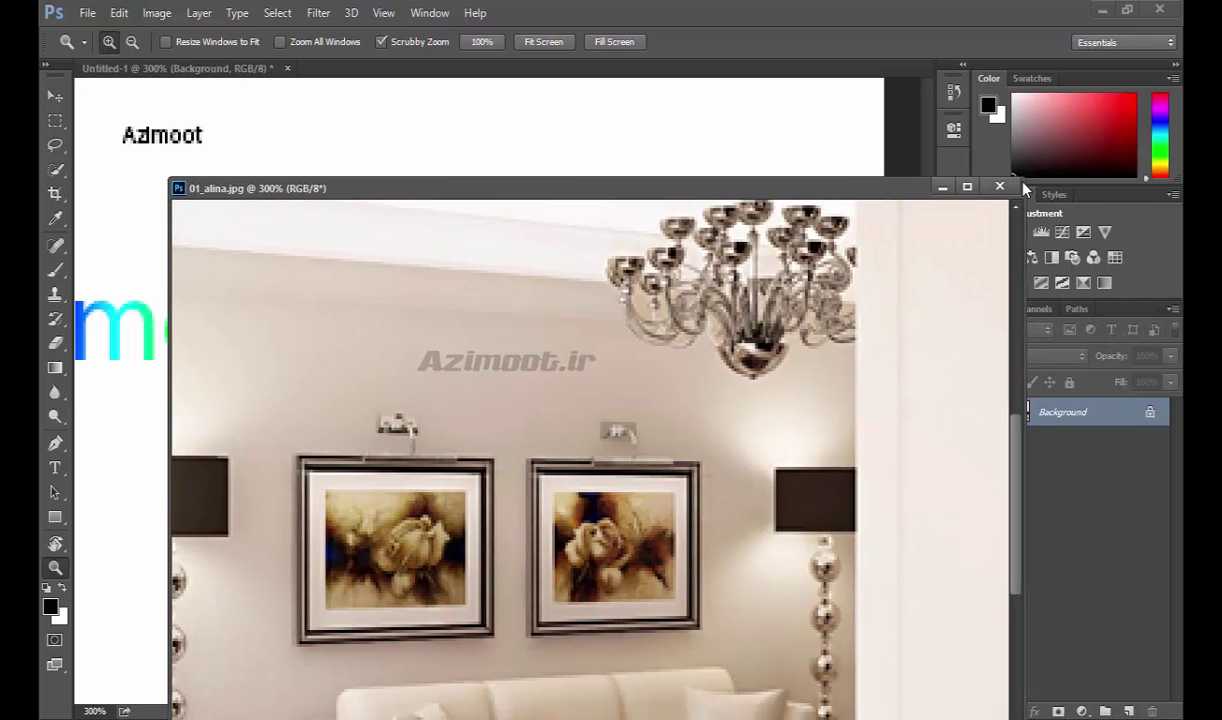
{"action": "left_click_drag", "start_coordinate": [1020, 180], "coordinate": [538, 453]}
{"action": "mouse_move", "coordinate": [358, 470]}
{"action": "left_mouse_down"}
{"action": "mouse_move", "coordinate": [472, 220]}
{"action": "mouse_move", "coordinate": [428, 152]}
{"action": "mouse_move", "coordinate": [355, 102]}
{"action": "left_mouse_up"}
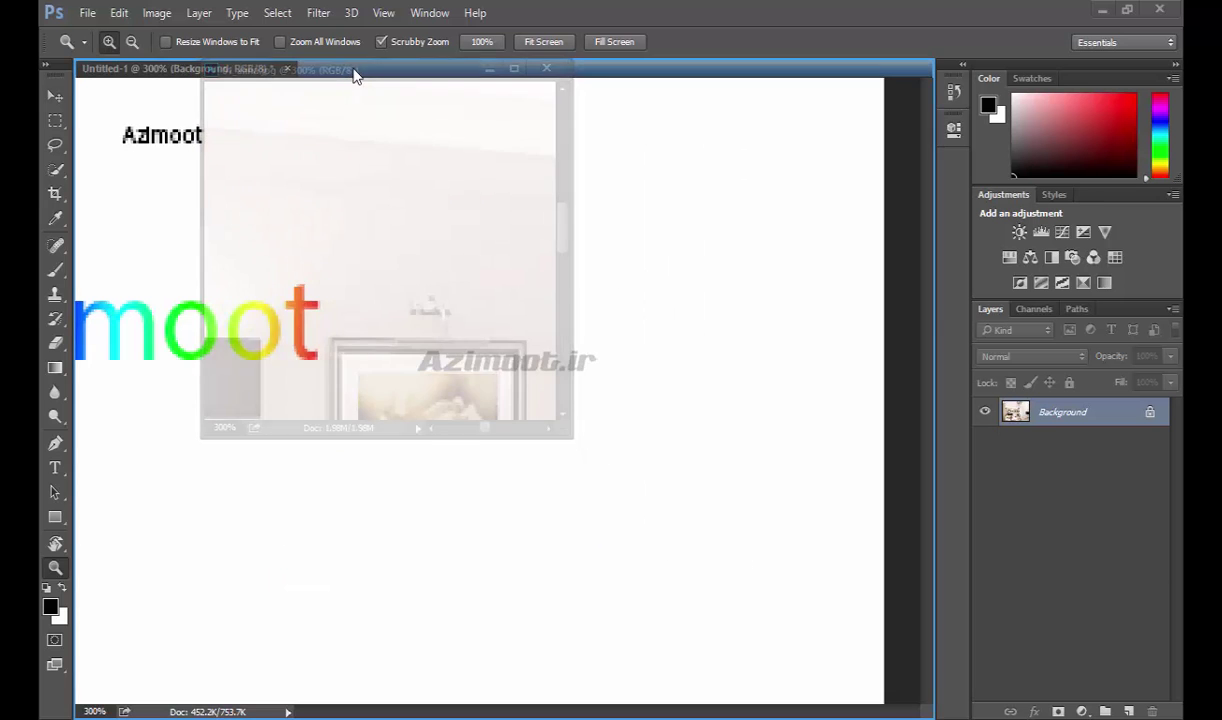
{"action": "mouse_move", "coordinate": [355, 102]}
{"action": "left_mouse_down"}
{"action": "mouse_move", "coordinate": [355, 76]}
{"action": "mouse_move", "coordinate": [372, 174]}
{"action": "mouse_move", "coordinate": [352, 77]}
{"action": "mouse_move", "coordinate": [322, 183]}
{"action": "mouse_move", "coordinate": [284, 164]}
{"action": "left_mouse_up"}
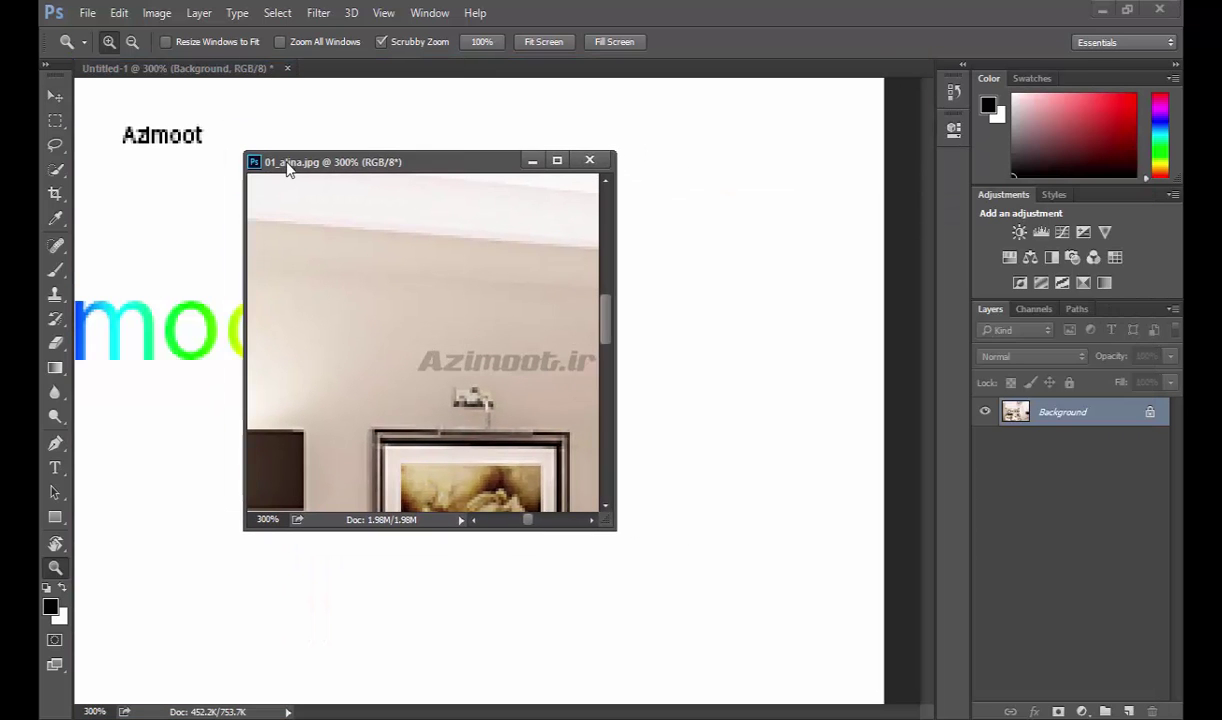
Enable Resize Windows to Fit, zoom the photo to 400%, then back out to 25%.
{"action": "left_click", "coordinate": [215, 44]}
{"action": "left_click", "coordinate": [420, 328]}
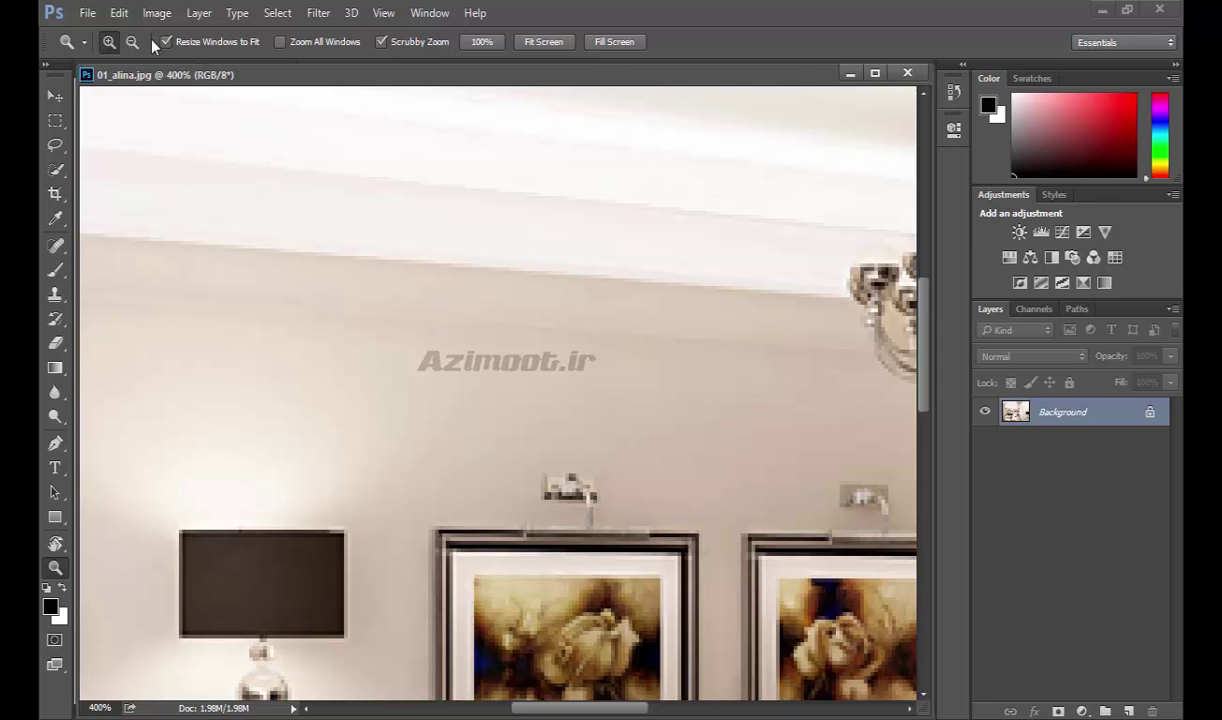
{"action": "left_click", "coordinate": [436, 386]}
{"action": "left_click", "coordinate": [436, 386]}
{"action": "left_click", "coordinate": [436, 386]}
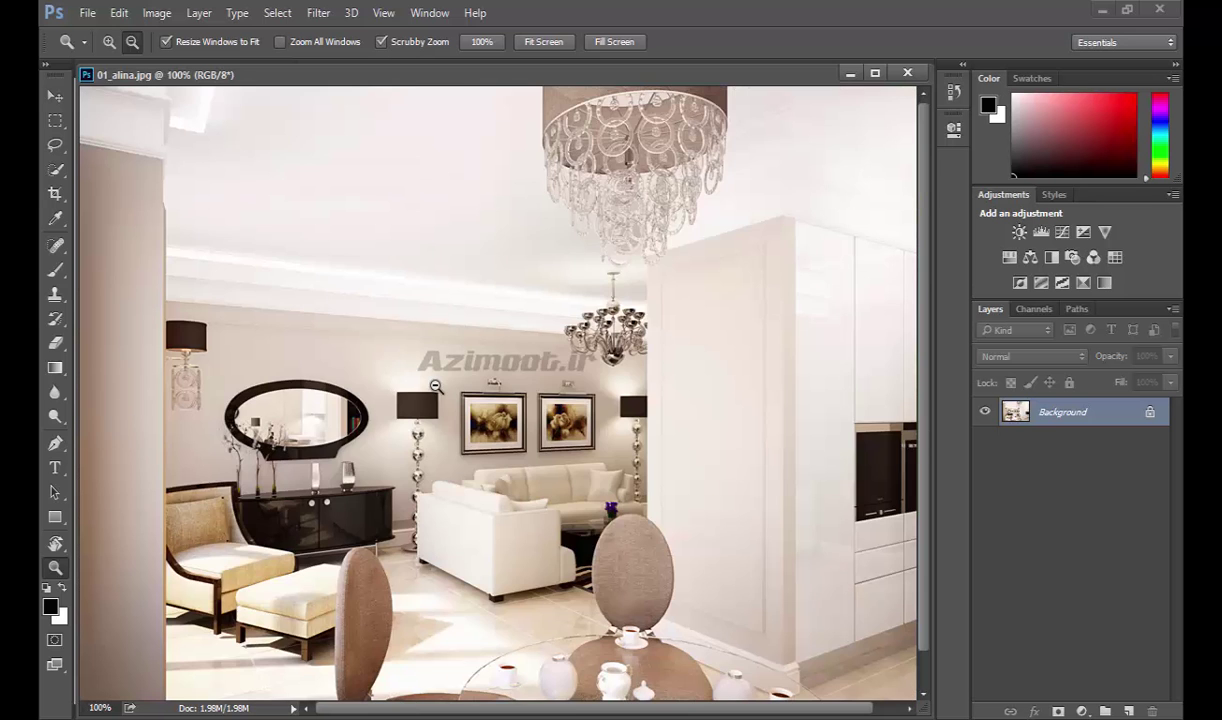
{"action": "left_click", "coordinate": [436, 386]}
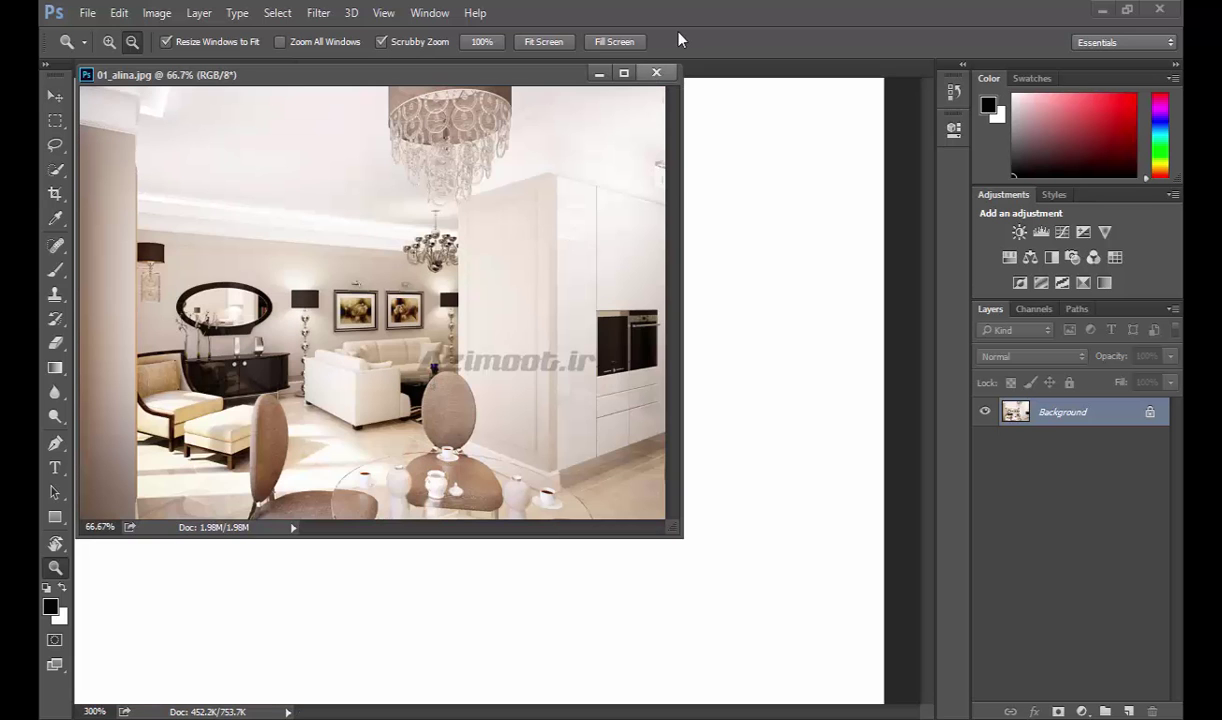
{"action": "left_click", "coordinate": [360, 309]}
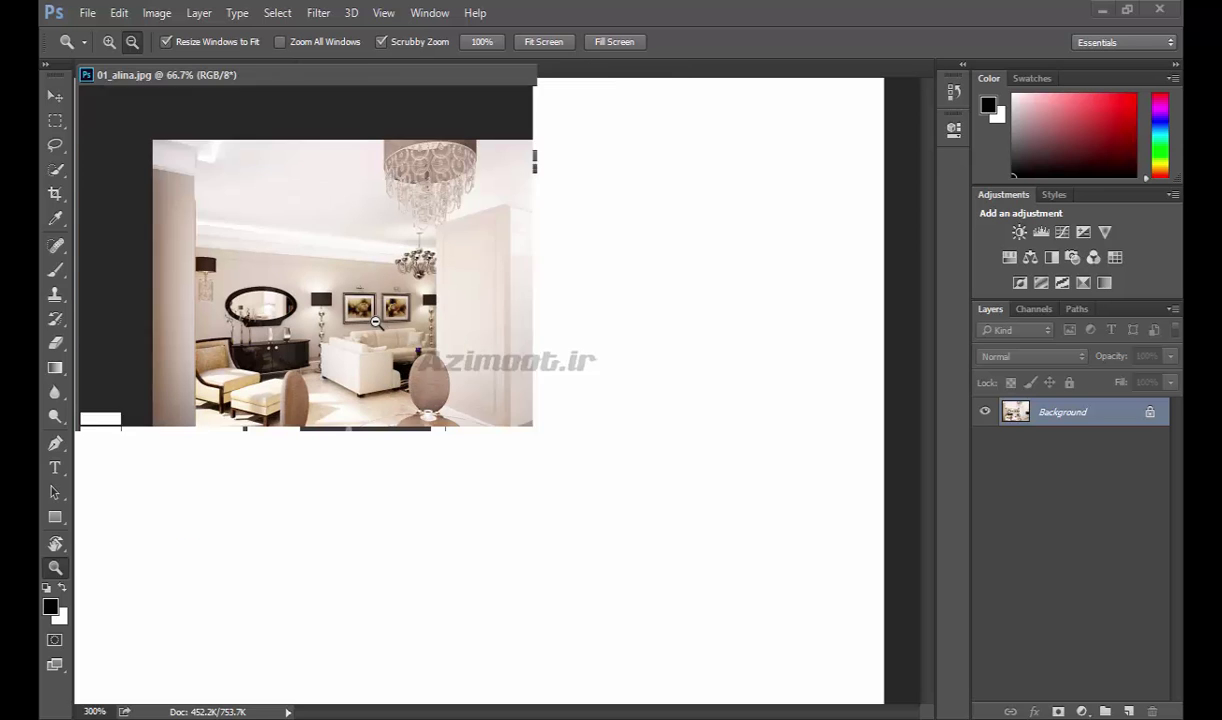
{"action": "left_click", "coordinate": [283, 207]}
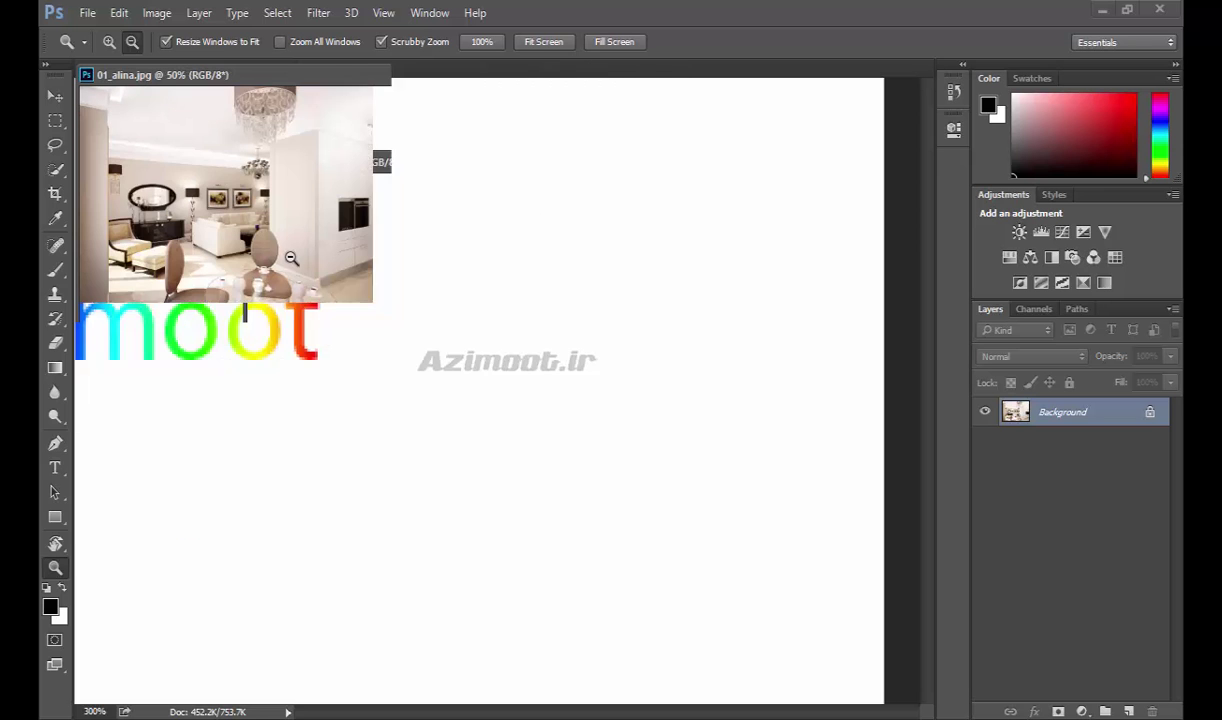
{"action": "left_click", "coordinate": [210, 187]}
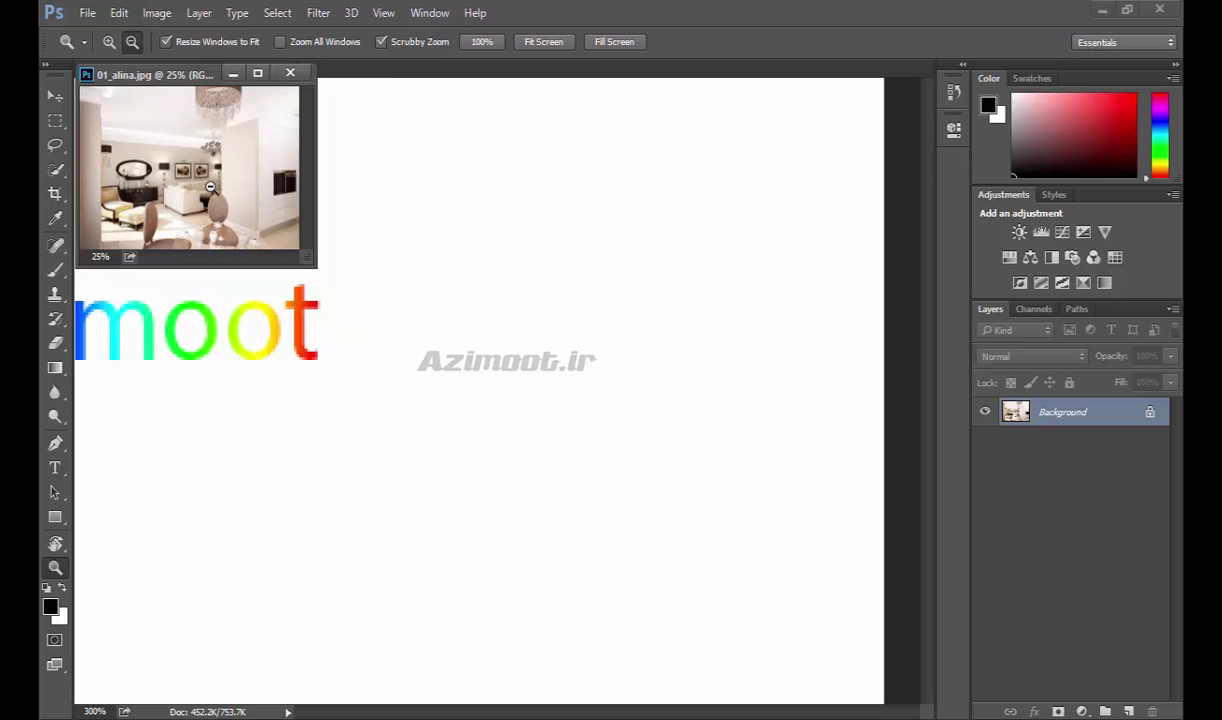
Zoom in to 66.7%, turn off Resize Windows to Fit, and continue to 300% on the wall lamp.
{"action": "left_click", "coordinate": [110, 42]}
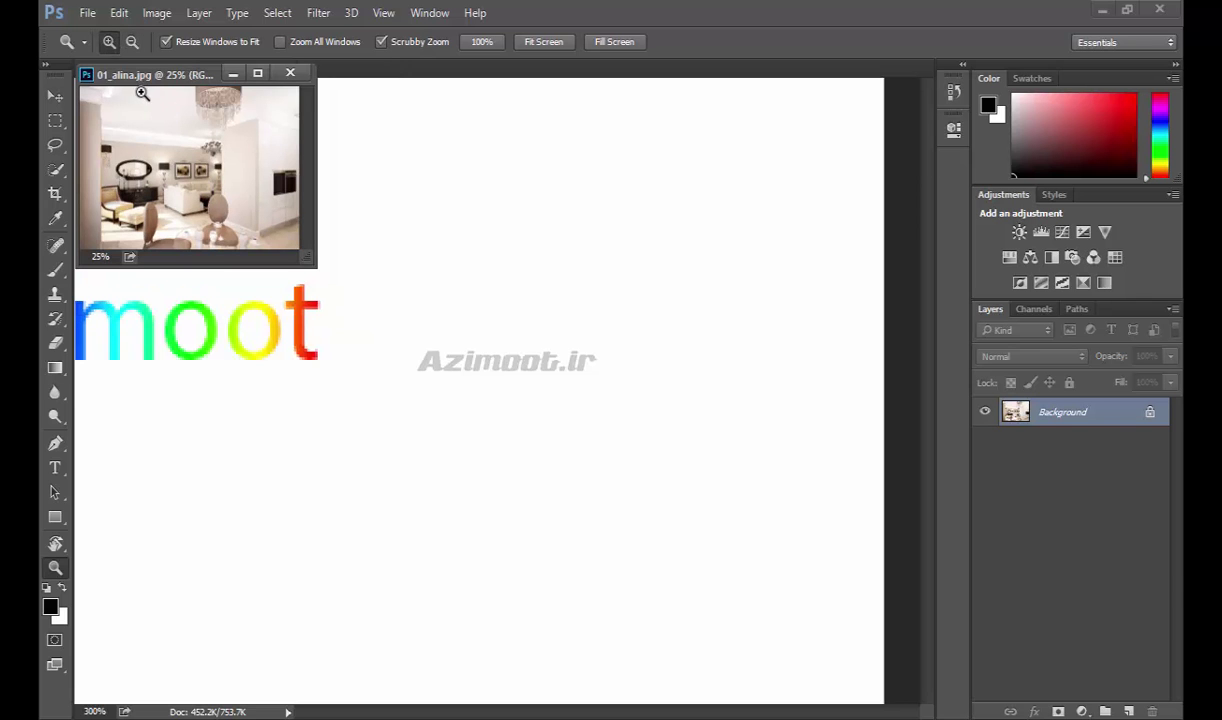
{"action": "left_click", "coordinate": [210, 169]}
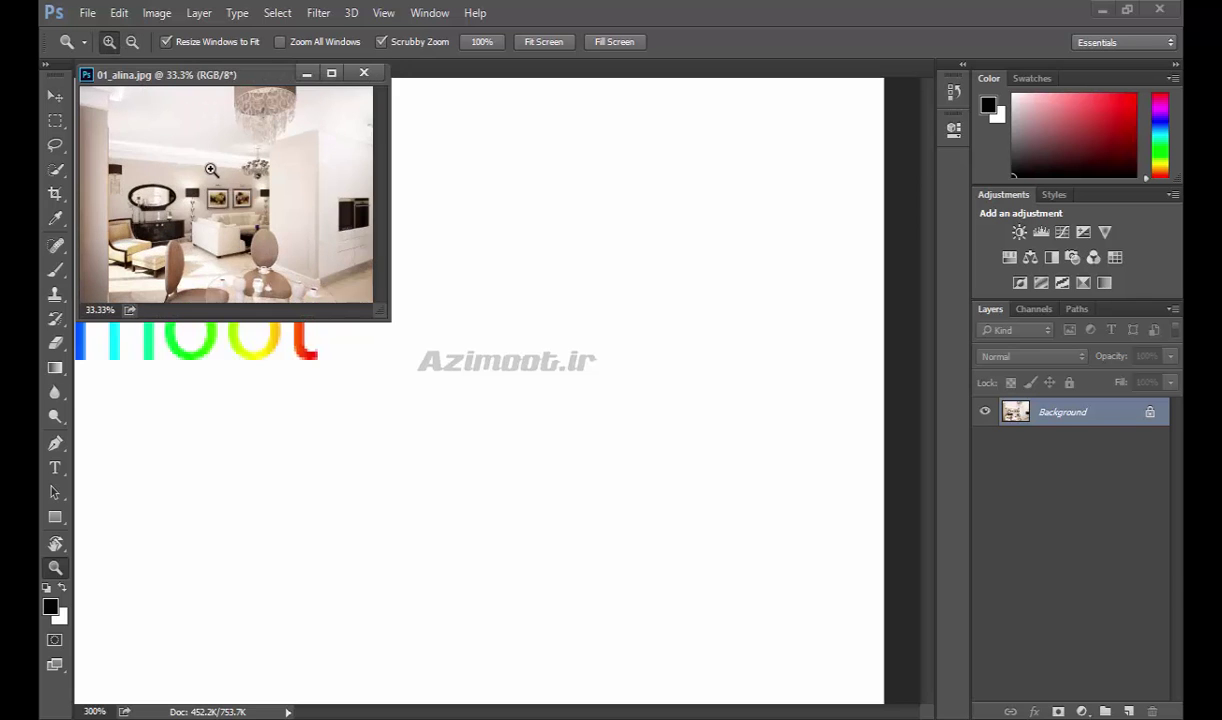
{"action": "left_click", "coordinate": [211, 170]}
{"action": "left_click", "coordinate": [260, 243]}
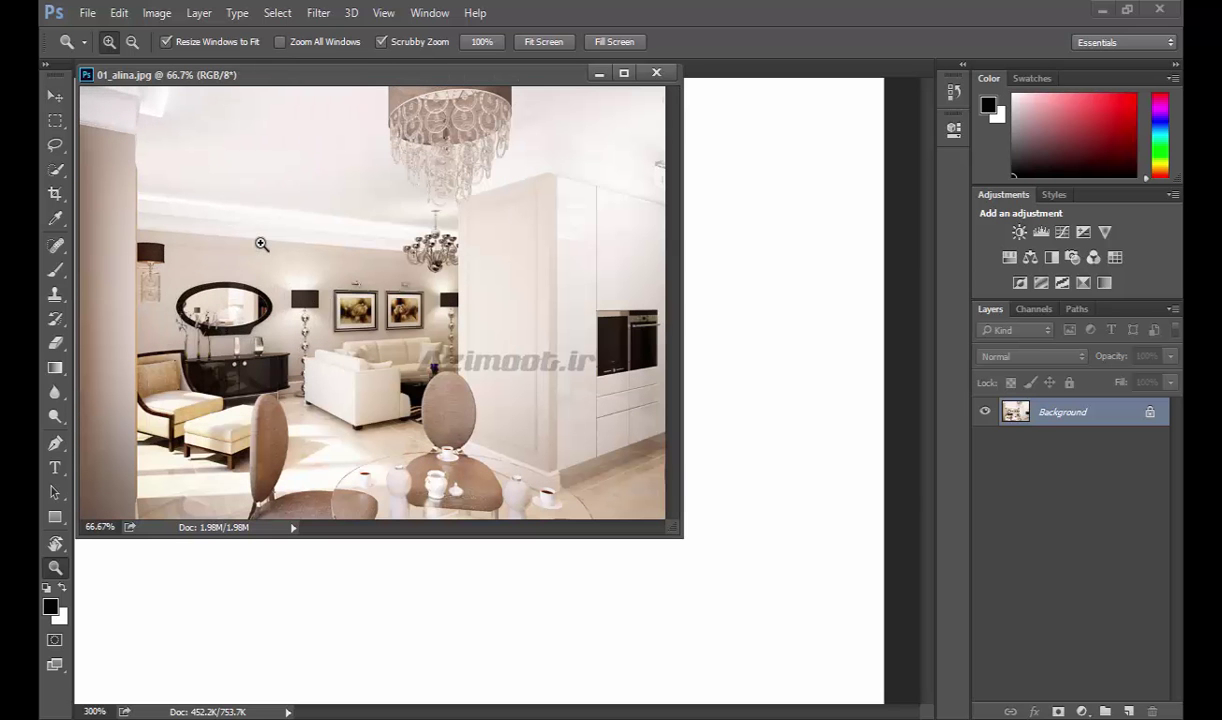
{"action": "left_click", "coordinate": [166, 41]}
{"action": "left_click", "coordinate": [278, 250]}
{"action": "left_click", "coordinate": [289, 276]}
{"action": "left_click", "coordinate": [298, 290]}
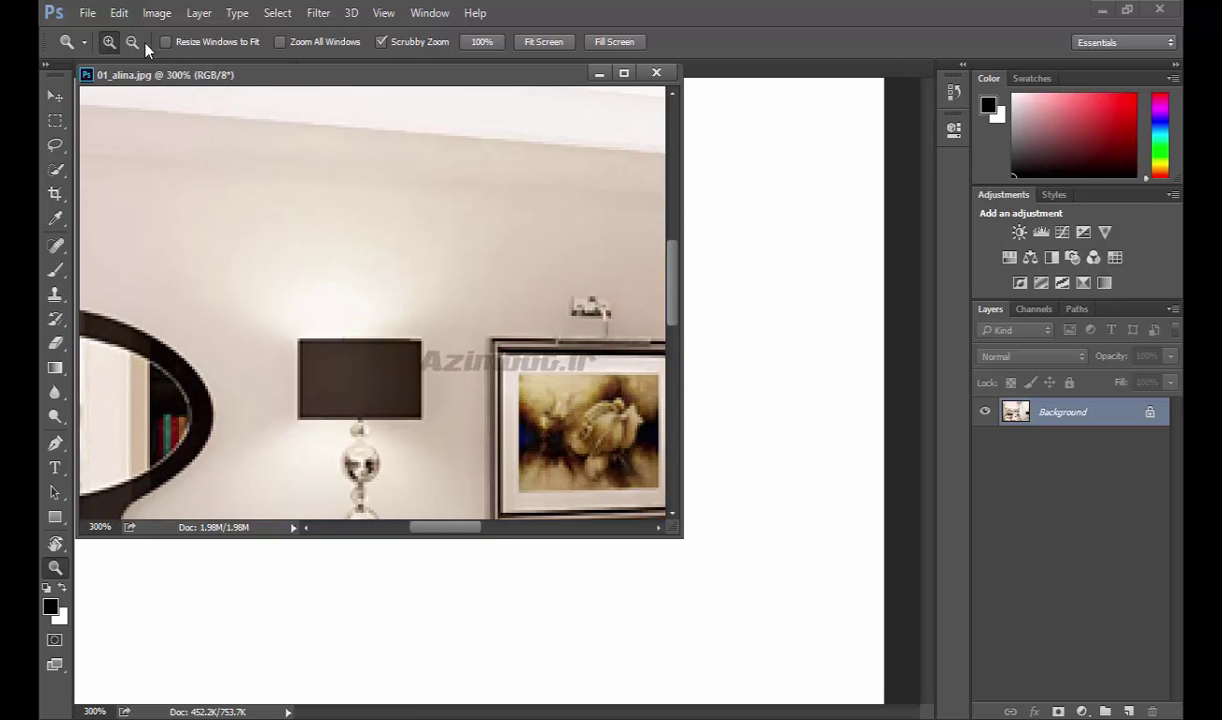
Zoom the photo out step by step from 100% down to 12.5%.
{"action": "left_click", "coordinate": [371, 264]}
{"action": "left_click", "coordinate": [532, 235]}
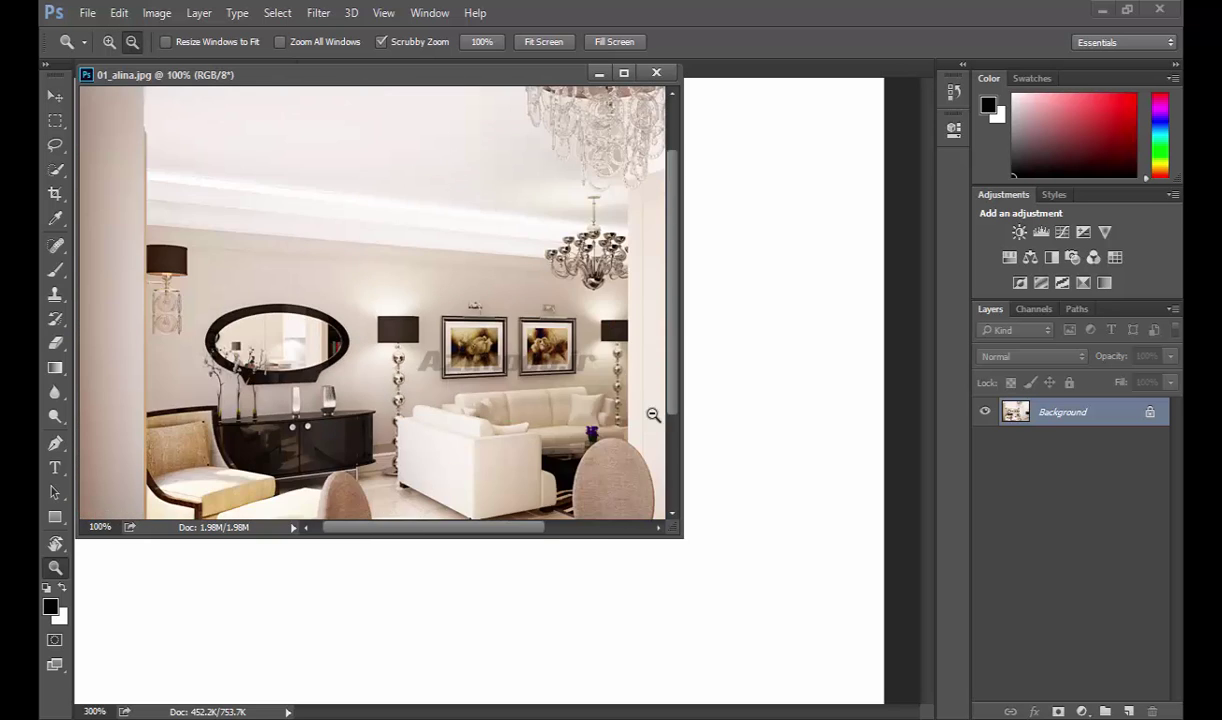
{"action": "left_click", "coordinate": [328, 293]}
{"action": "left_click", "coordinate": [328, 293]}
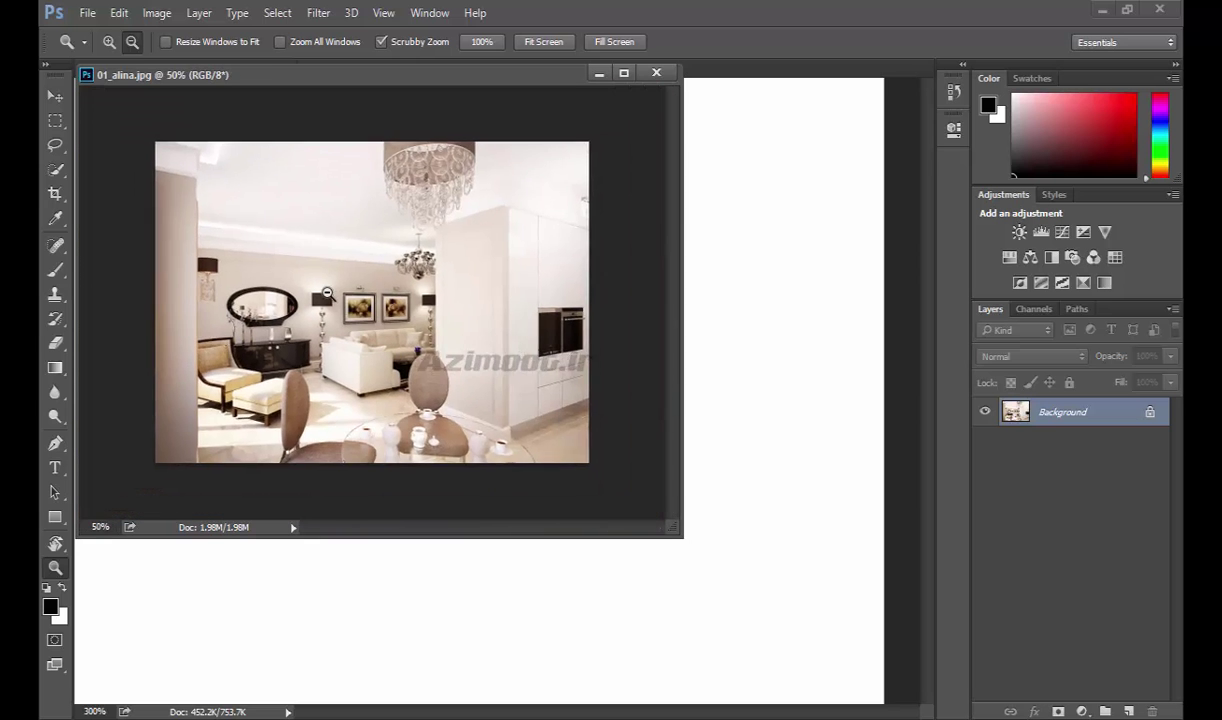
{"action": "left_click", "coordinate": [328, 293]}
{"action": "left_click", "coordinate": [327, 293]}
{"action": "left_click", "coordinate": [391, 284]}
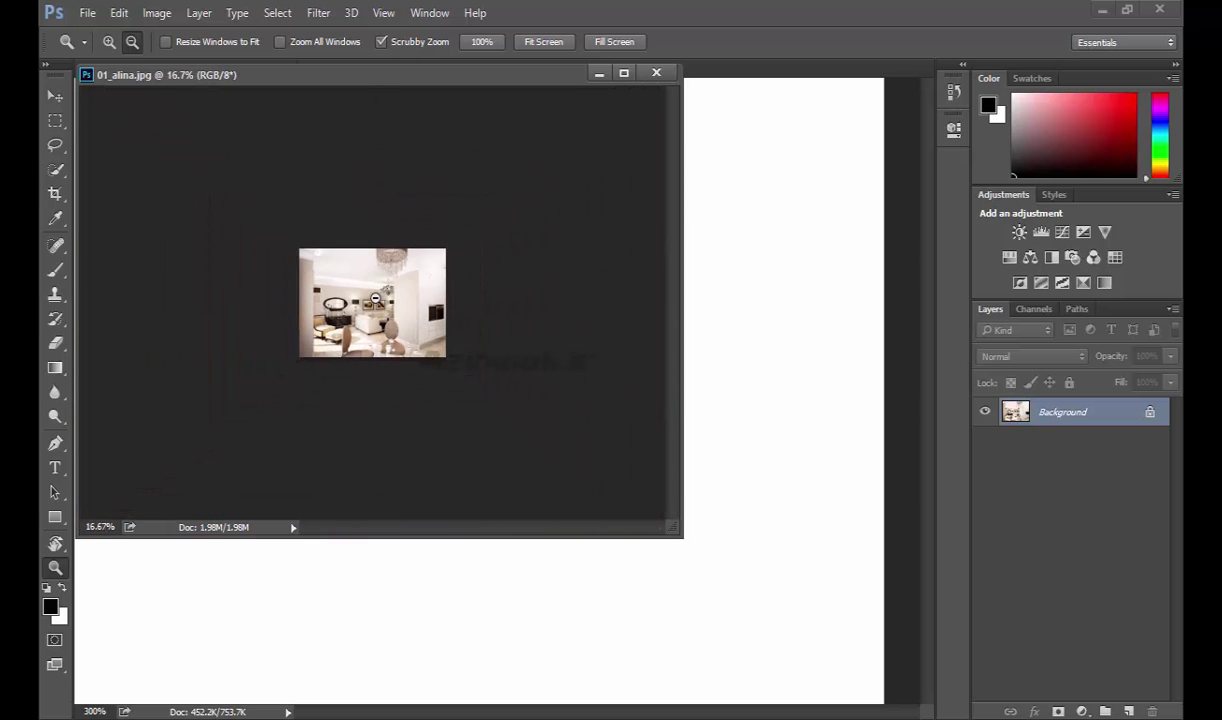
{"action": "left_click", "coordinate": [362, 286]}
Turn Resize Windows to Fit back on and zoom the photo in to 66.7%.
{"action": "left_click", "coordinate": [229, 44]}
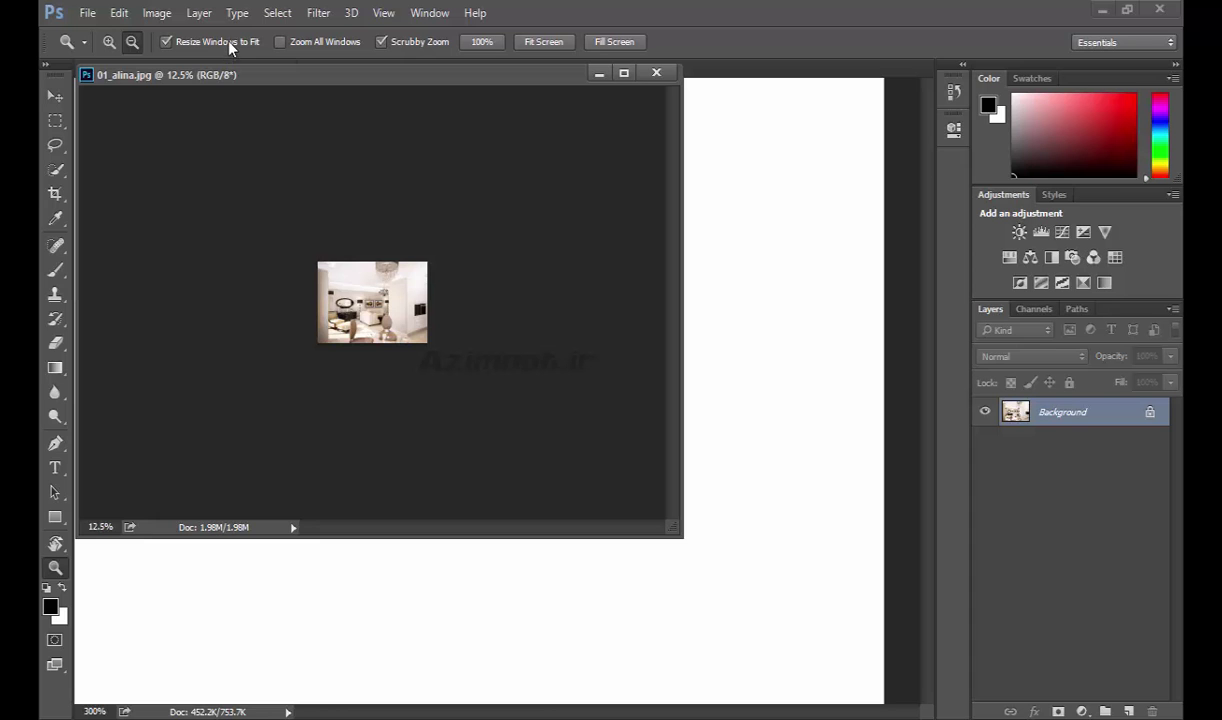
{"action": "left_click", "coordinate": [392, 295]}
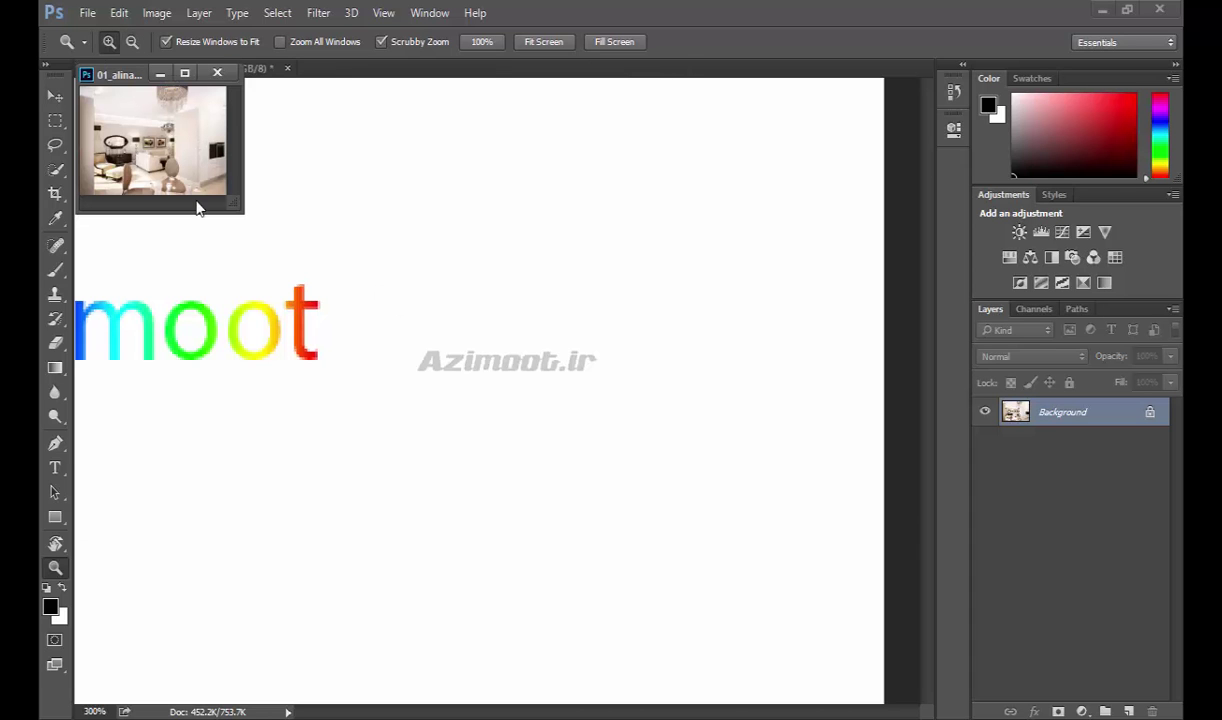
{"action": "left_click", "coordinate": [157, 144]}
{"action": "left_click", "coordinate": [180, 149]}
{"action": "left_click", "coordinate": [243, 187]}
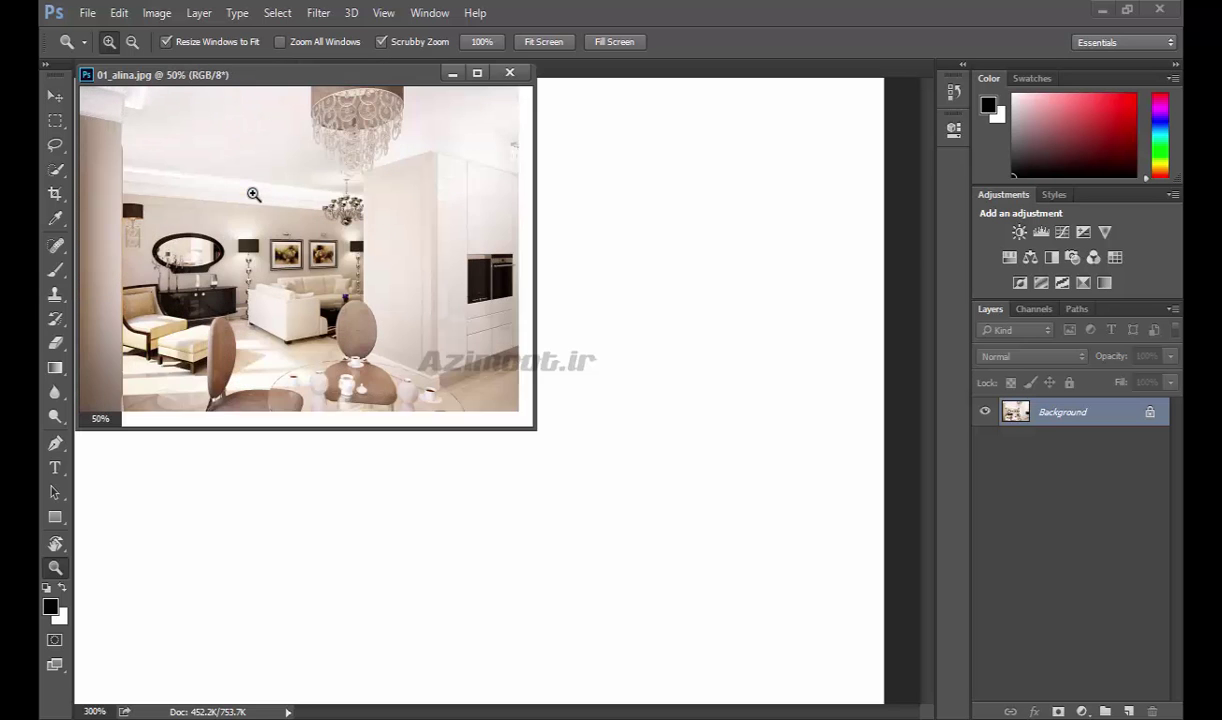
{"action": "left_click", "coordinate": [257, 196]}
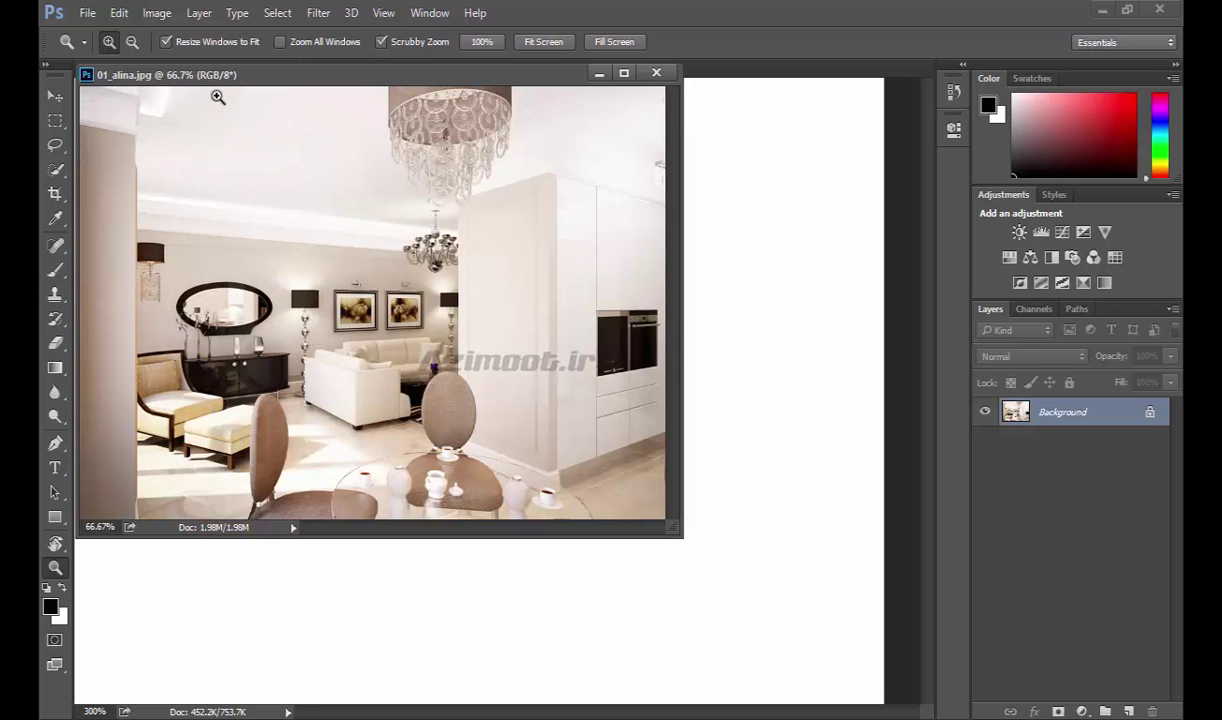
Dock the photo as a tab beside Untitled-1, zoom to 300% on the paintings, then out to 50%.
{"action": "mouse_move", "coordinate": [206, 67]}
{"action": "left_mouse_down"}
{"action": "mouse_move", "coordinate": [344, 158]}
{"action": "mouse_move", "coordinate": [322, 72]}
{"action": "left_mouse_up"}
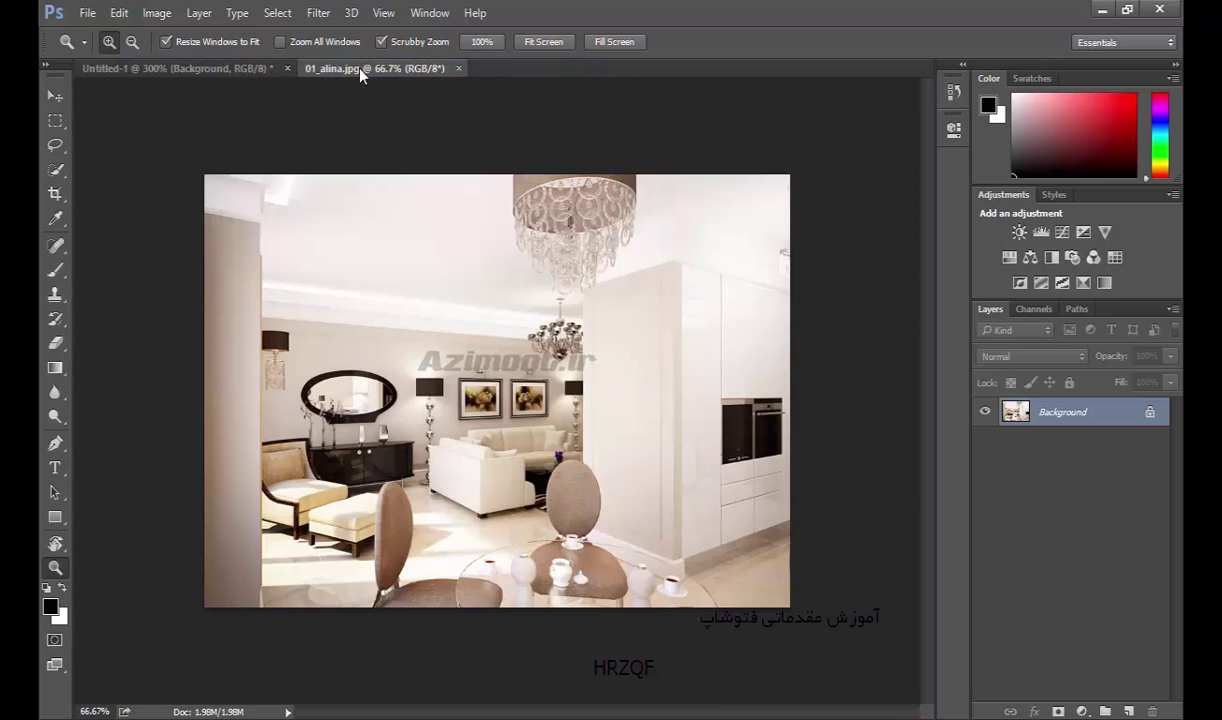
{"action": "left_click", "coordinate": [440, 340]}
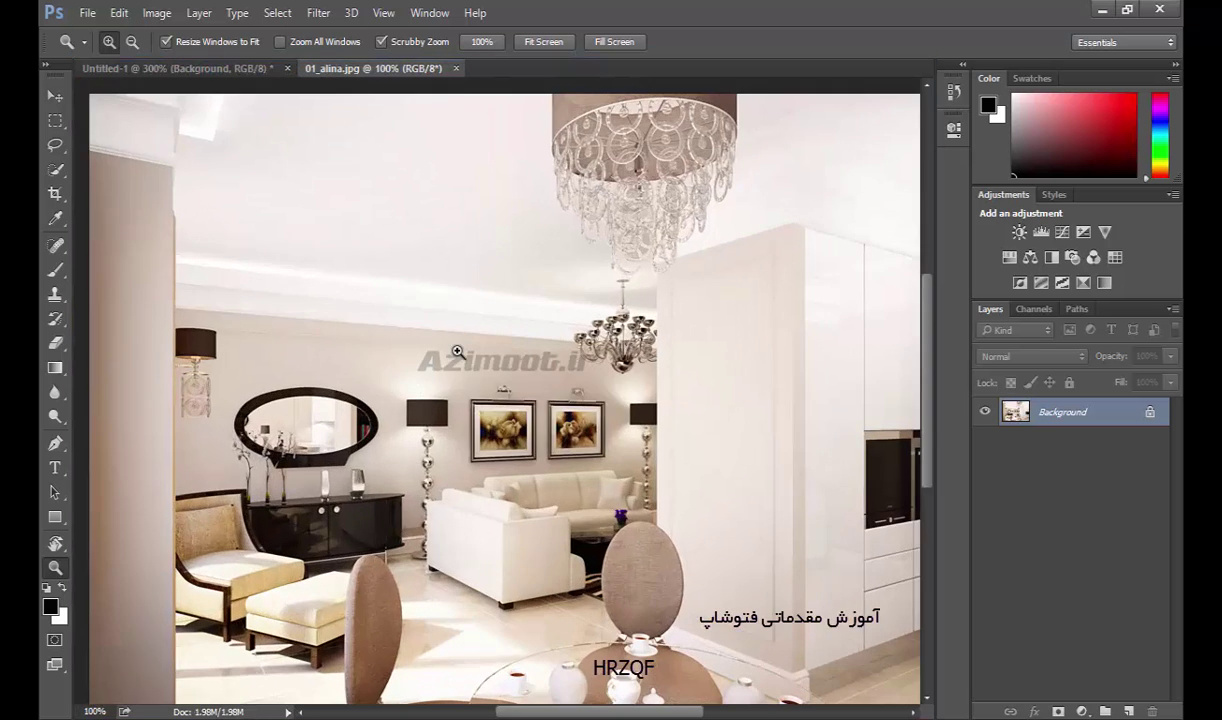
{"action": "left_click", "coordinate": [457, 352]}
{"action": "left_click", "coordinate": [457, 352]}
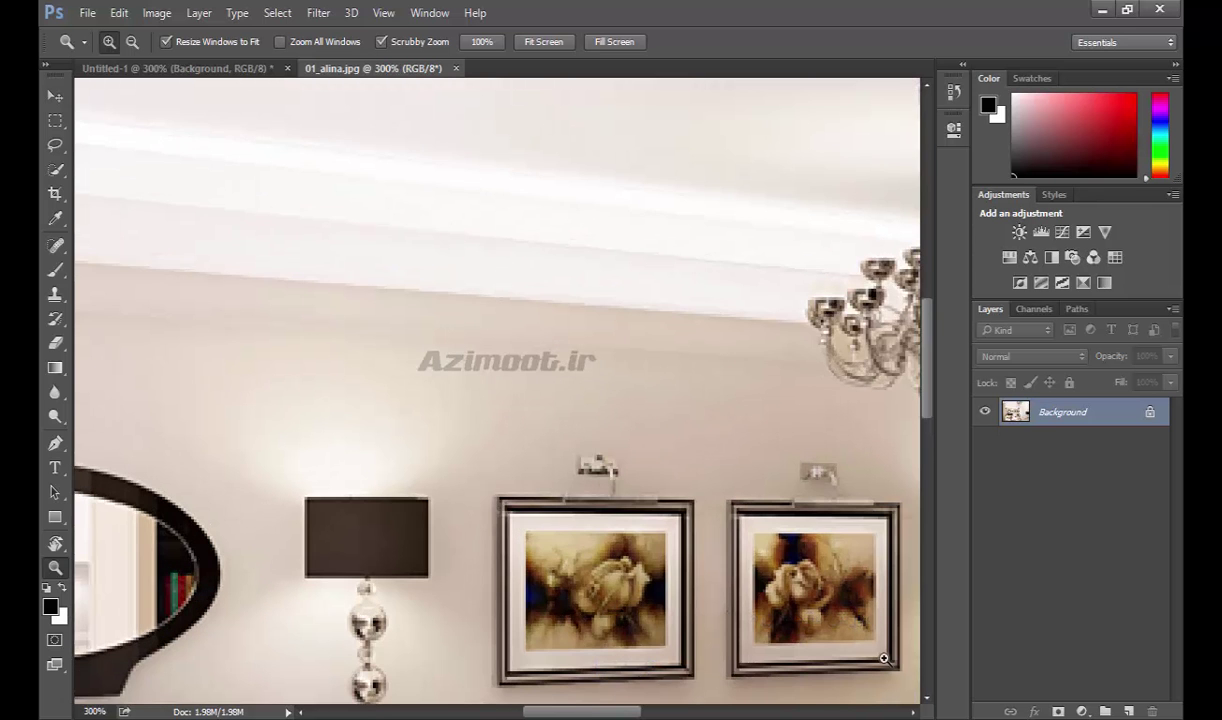
{"action": "left_click", "coordinate": [132, 42]}
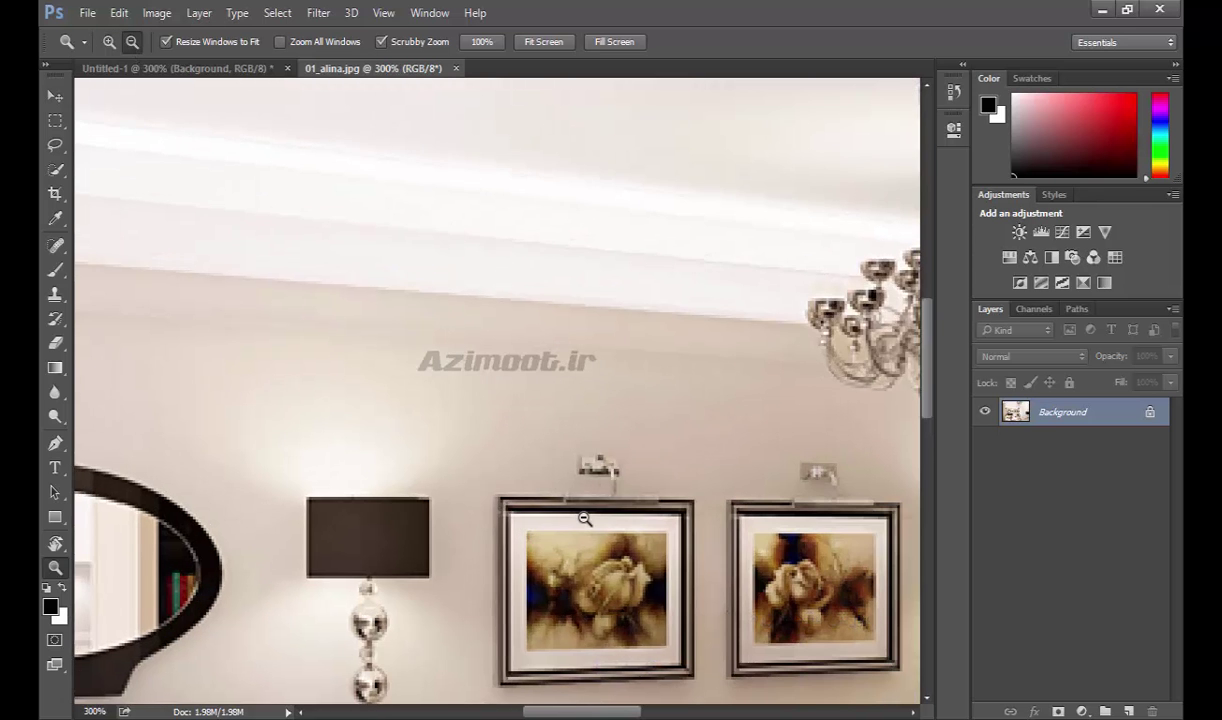
{"action": "left_click", "coordinate": [585, 519]}
{"action": "left_click", "coordinate": [585, 519]}
{"action": "left_click", "coordinate": [260, 300]}
{"action": "left_click", "coordinate": [260, 300]}
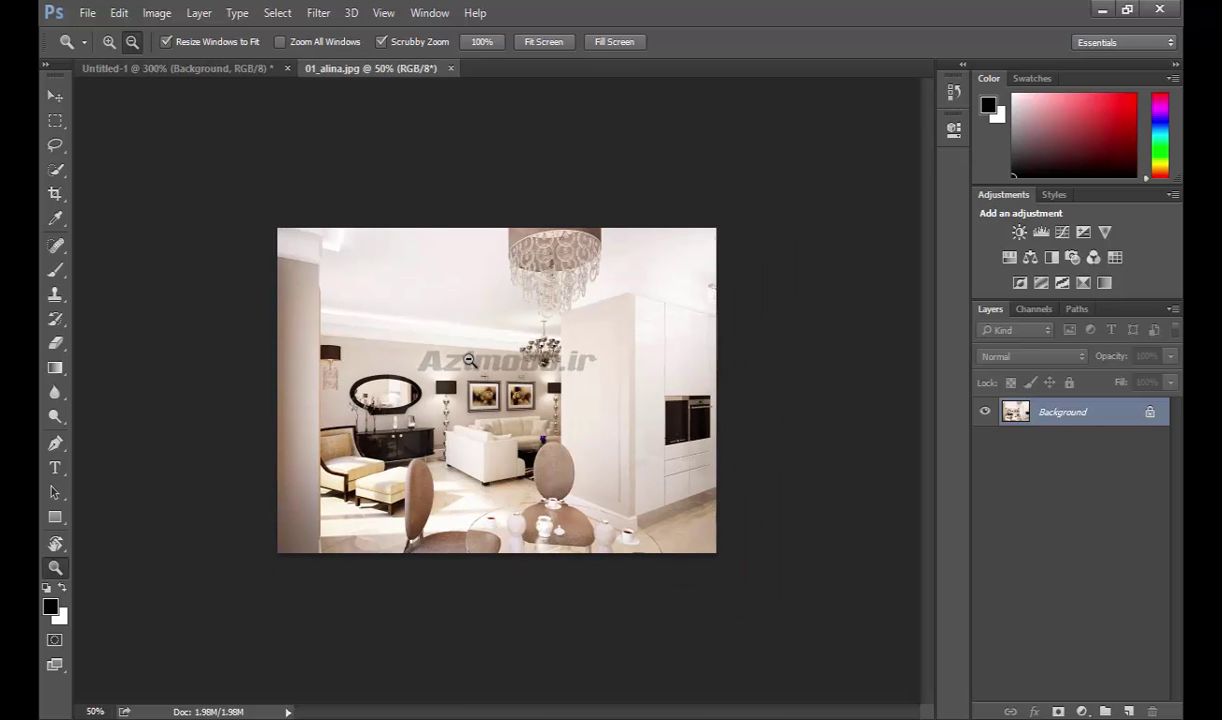
Float the photo, zoom it out to 25%, re-dock it as a tab, and show Untitled-1.
{"action": "left_click_drag", "start_coordinate": [378, 68], "coordinate": [369, 190]}
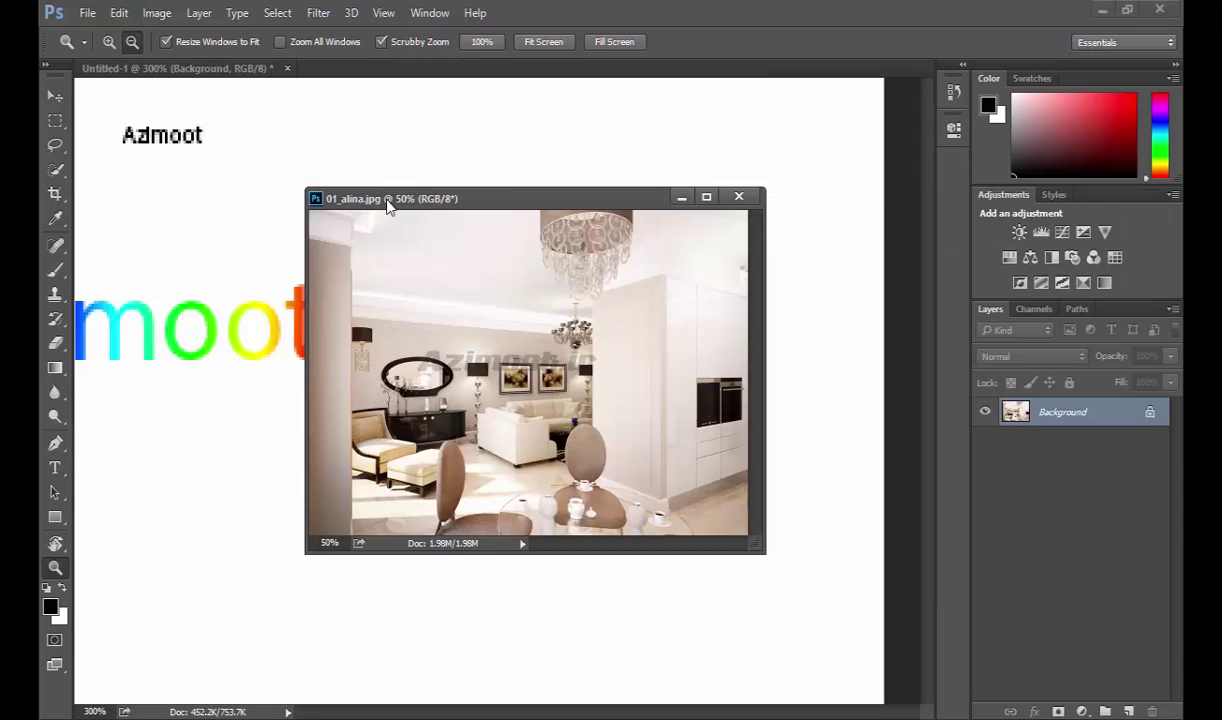
{"action": "left_click", "coordinate": [425, 329]}
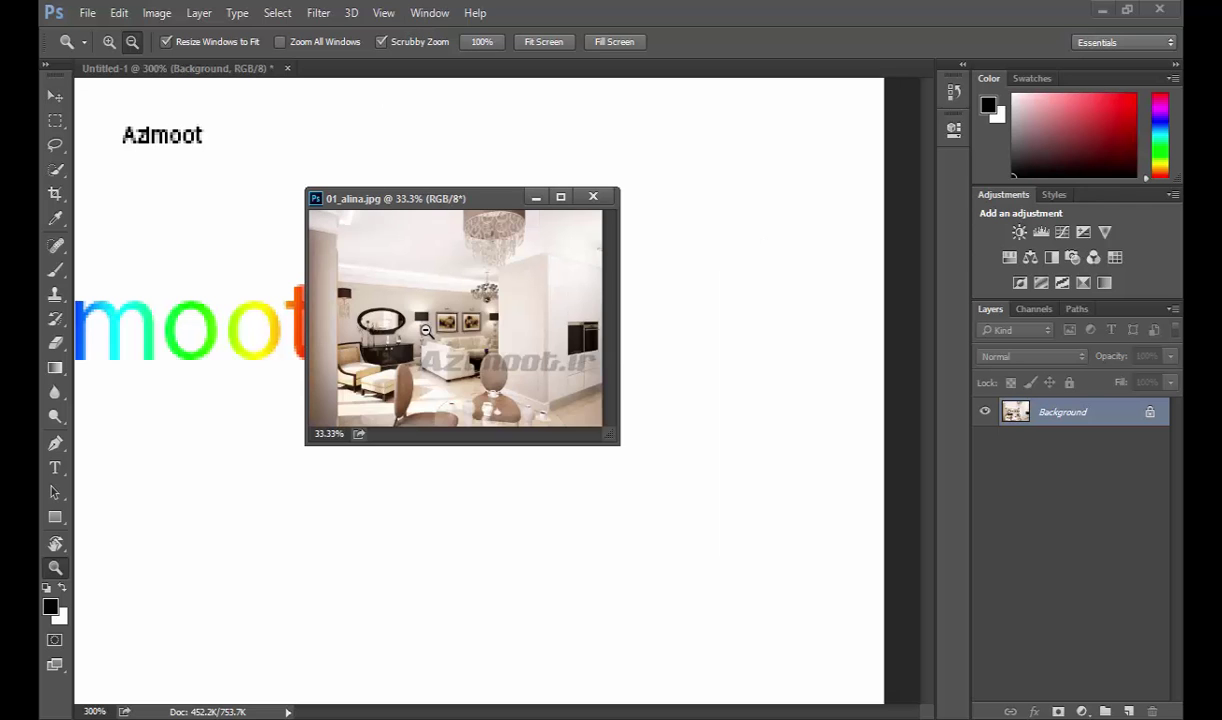
{"action": "left_click", "coordinate": [425, 329]}
{"action": "left_click_drag", "start_coordinate": [405, 200], "coordinate": [345, 68]}
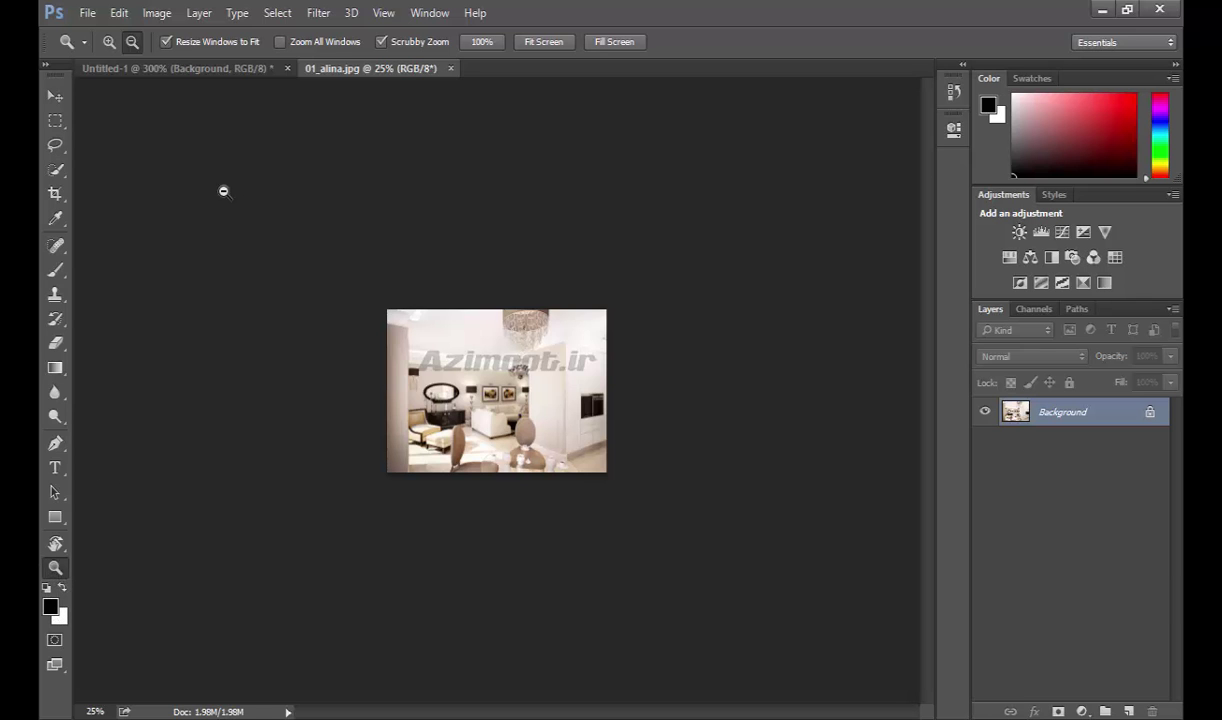
{"action": "left_click", "coordinate": [200, 65]}
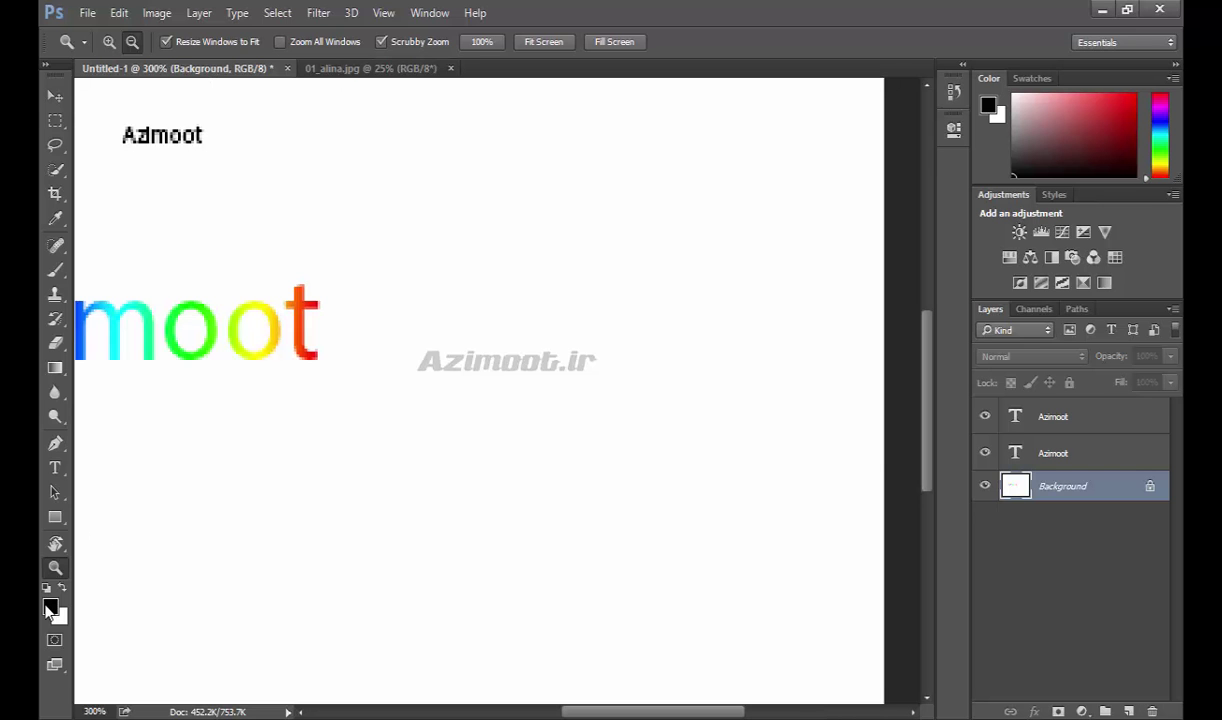
Set the foreground colour to yellow and brush a yellow squiggle across the canvas.
{"action": "left_click", "coordinate": [50, 609]}
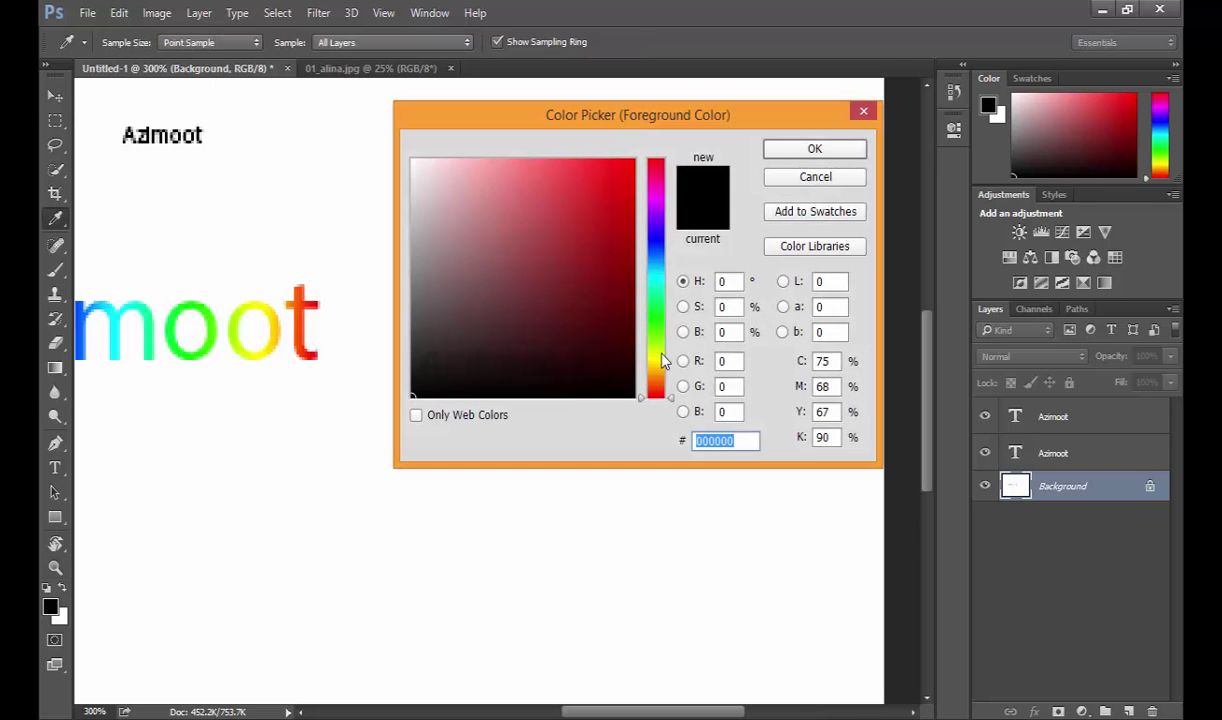
{"action": "left_click", "coordinate": [657, 362]}
{"action": "left_click", "coordinate": [633, 160]}
{"action": "left_click", "coordinate": [812, 149]}
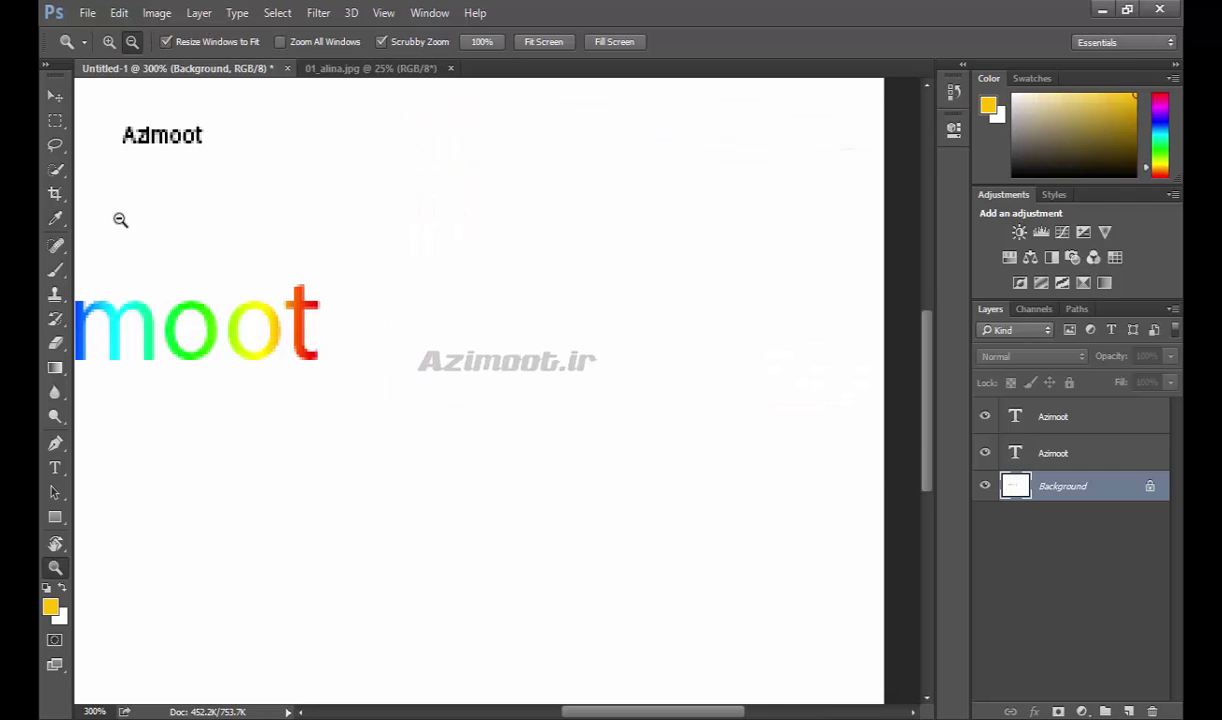
{"action": "left_click", "coordinate": [55, 269]}
{"action": "mouse_move", "coordinate": [318, 505]}
{"action": "left_mouse_down"}
{"action": "mouse_move", "coordinate": [499, 466]}
{"action": "mouse_move", "coordinate": [674, 369]}
{"action": "mouse_move", "coordinate": [762, 540]}
{"action": "left_mouse_up"}
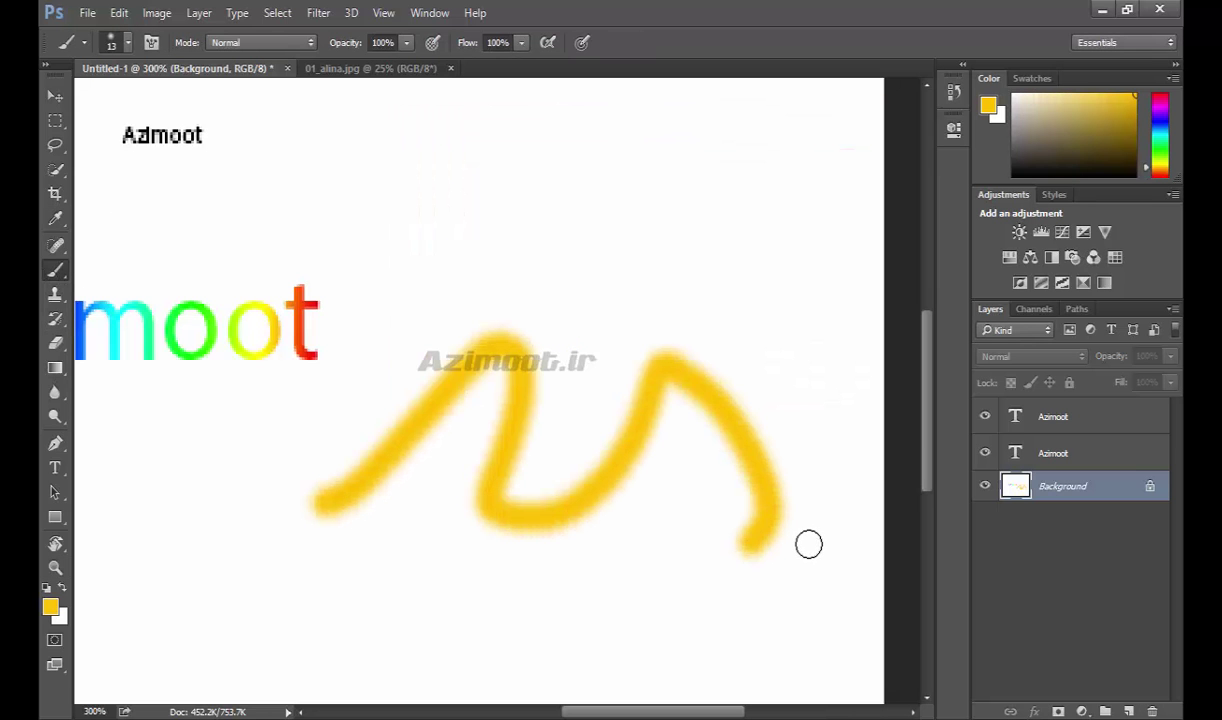
Set the background colour to red in the Color Picker.
{"action": "left_click", "coordinate": [60, 616]}
{"action": "left_click", "coordinate": [632, 217]}
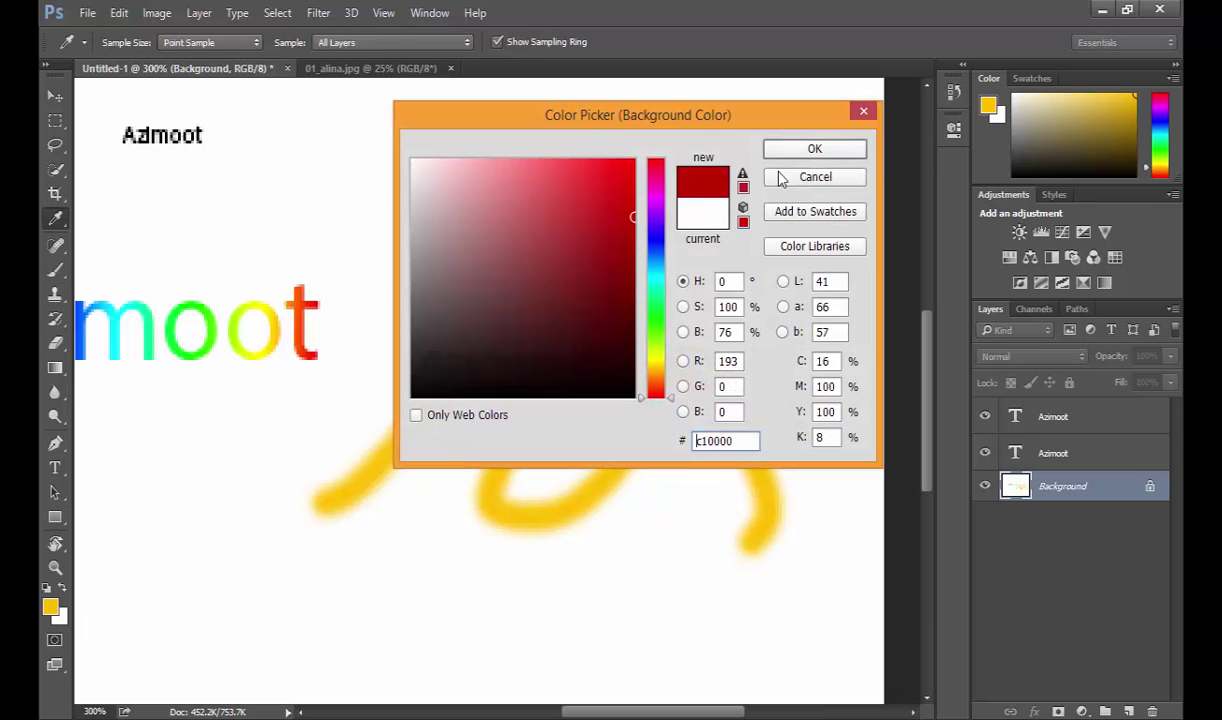
{"action": "left_click", "coordinate": [805, 150]}
{"action": "left_click", "coordinate": [411, 300]}
Paint alternating yellow and red zigzag strokes over the scribbles, swapping colours between strokes.
{"action": "left_click_drag", "start_coordinate": [458, 233], "coordinate": [632, 272]}
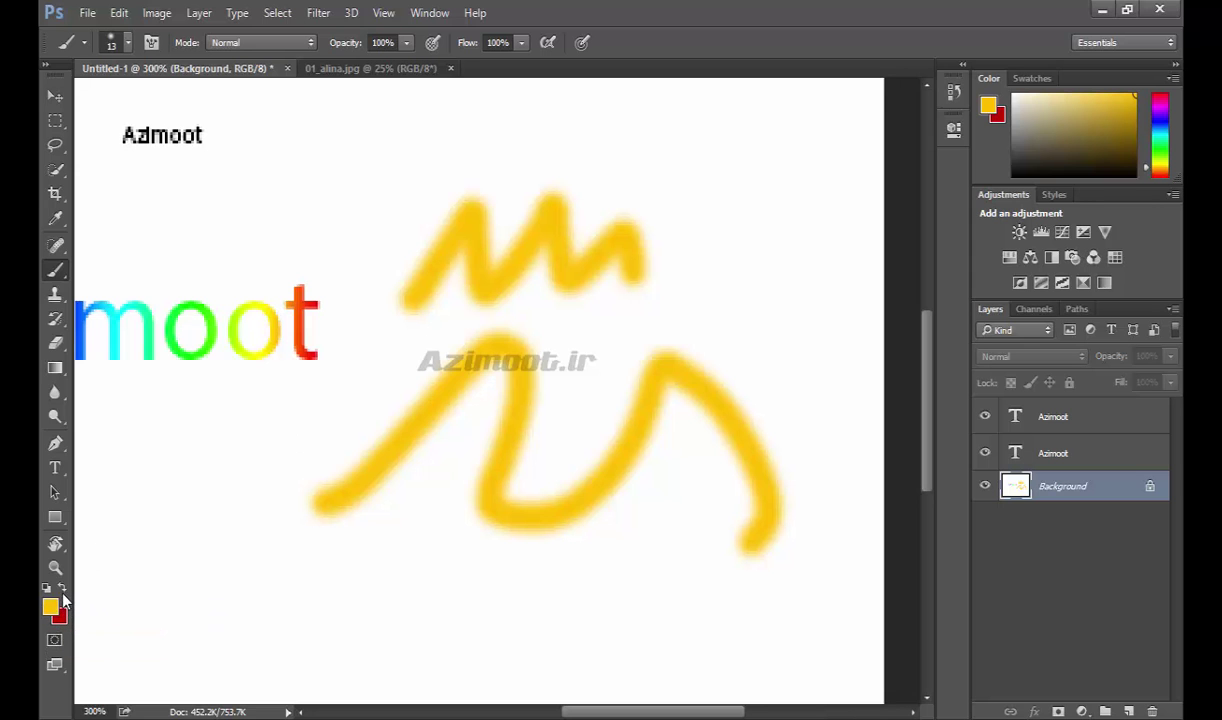
{"action": "left_click", "coordinate": [62, 590]}
{"action": "mouse_move", "coordinate": [243, 432]}
{"action": "left_mouse_down"}
{"action": "mouse_move", "coordinate": [413, 492]}
{"action": "mouse_move", "coordinate": [452, 476]}
{"action": "left_mouse_up"}
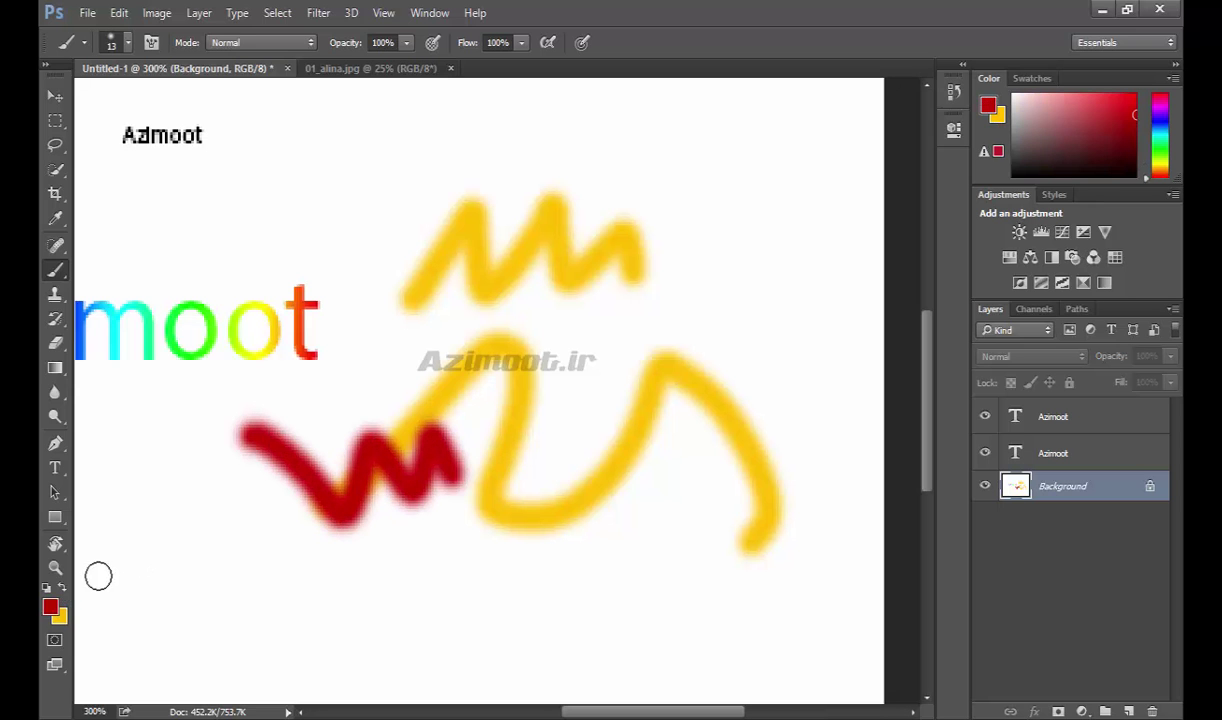
{"action": "left_click", "coordinate": [62, 588]}
{"action": "left_click_drag", "start_coordinate": [325, 505], "coordinate": [440, 515]}
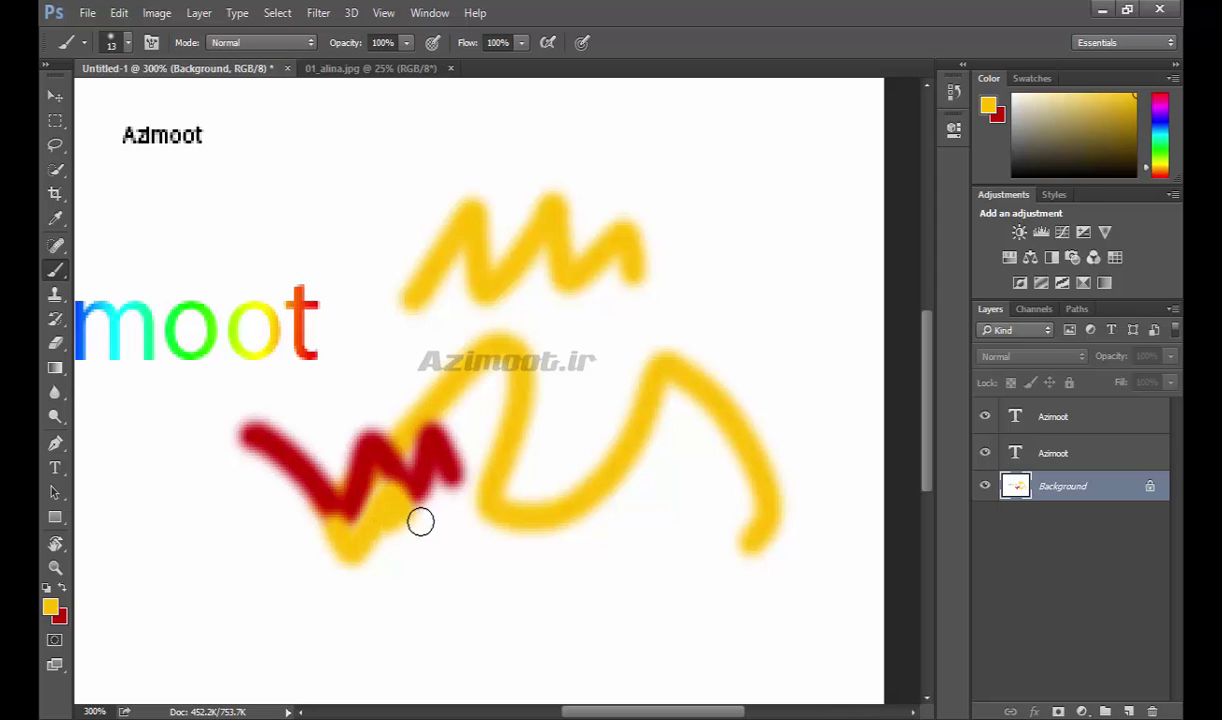
{"action": "left_click", "coordinate": [62, 590]}
{"action": "left_click_drag", "start_coordinate": [322, 460], "coordinate": [392, 378]}
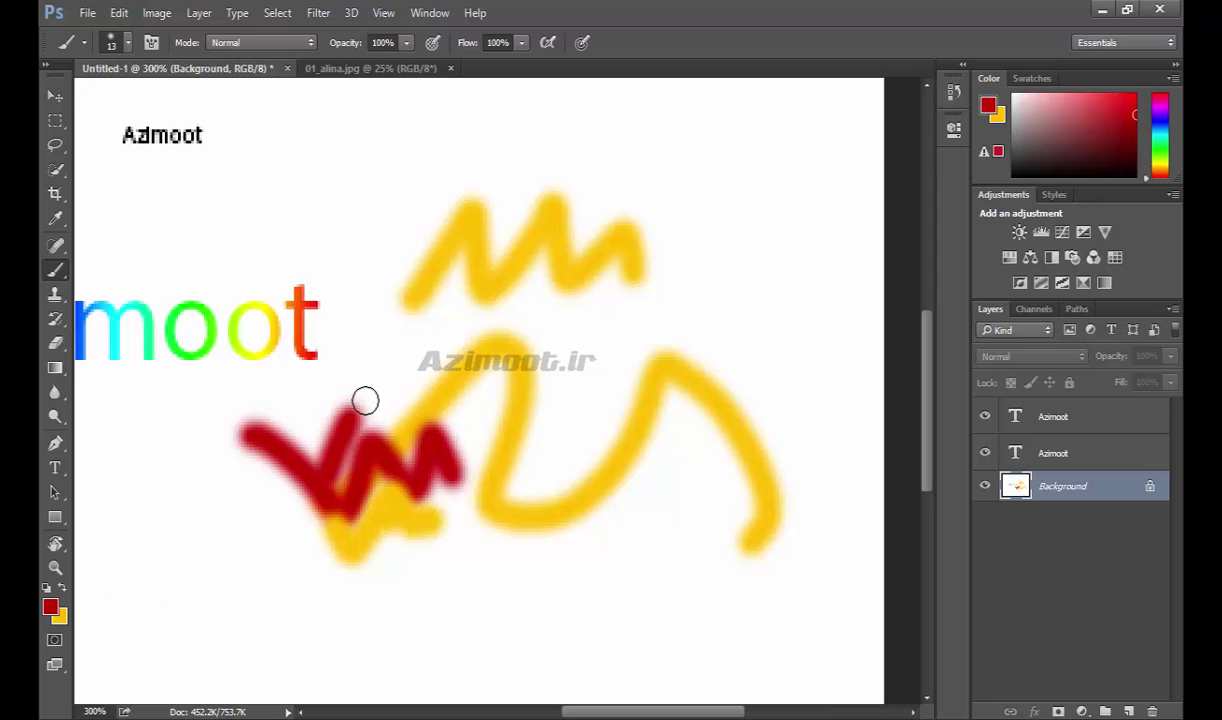
{"action": "left_click", "coordinate": [62, 590]}
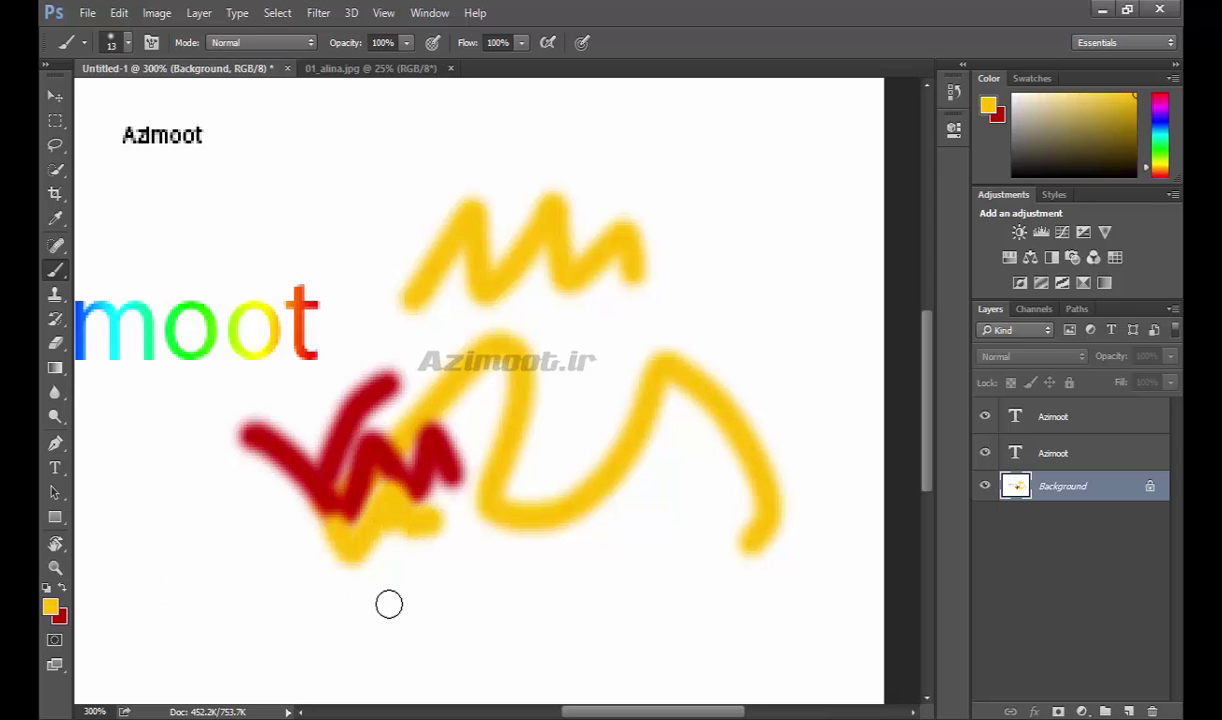
{"action": "left_click_drag", "start_coordinate": [213, 575], "coordinate": [365, 582]}
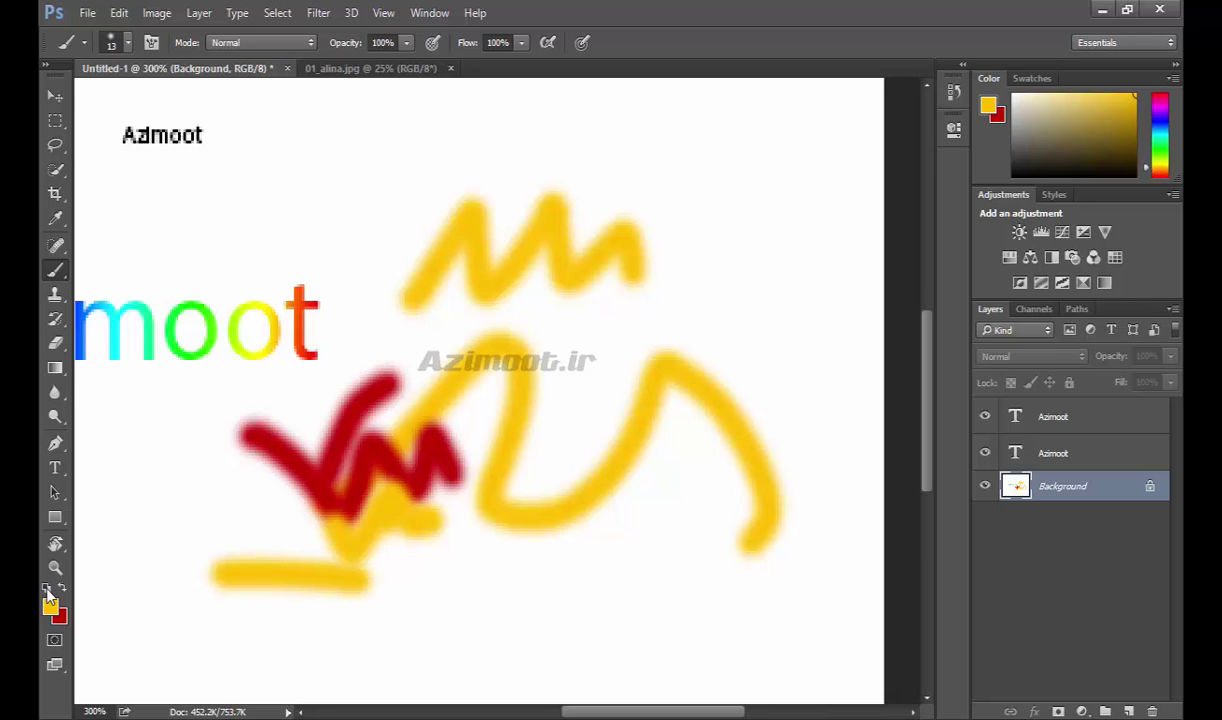
Reset to default colours and paint a black diagonal stroke overlaid by a white one.
{"action": "left_click", "coordinate": [47, 590]}
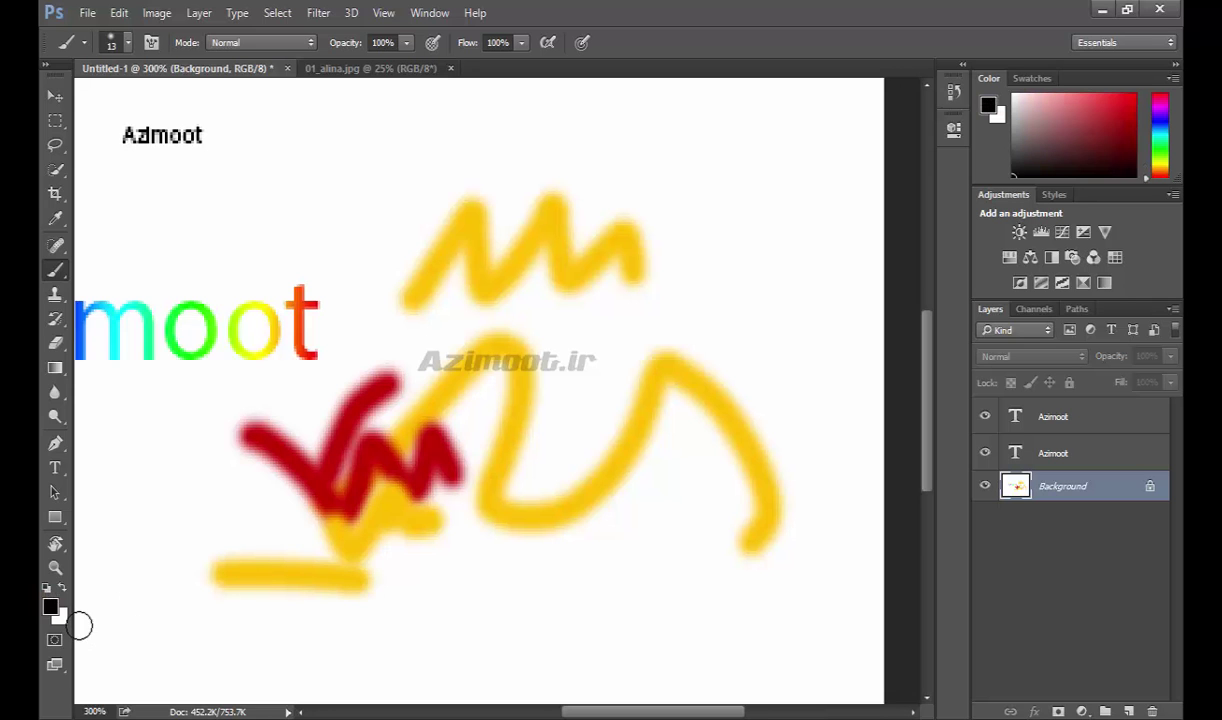
{"action": "left_click_drag", "start_coordinate": [245, 577], "coordinate": [342, 503]}
{"action": "left_click", "coordinate": [62, 590]}
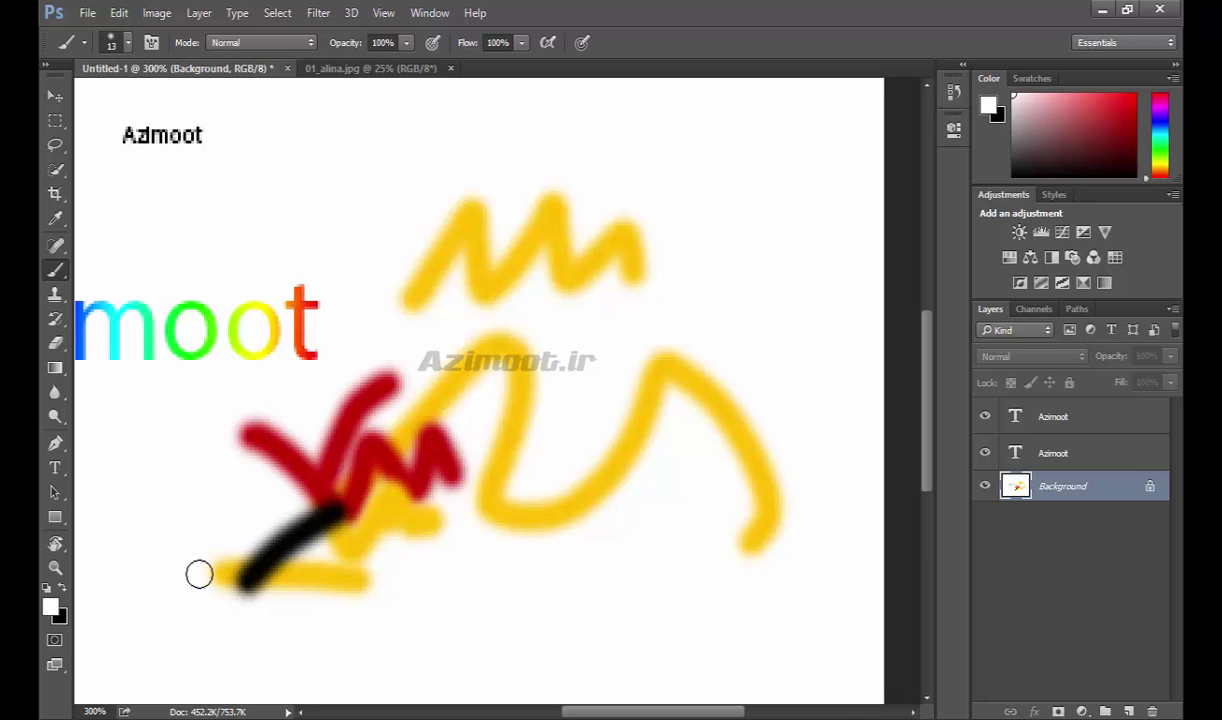
{"action": "left_click_drag", "start_coordinate": [243, 578], "coordinate": [358, 510]}
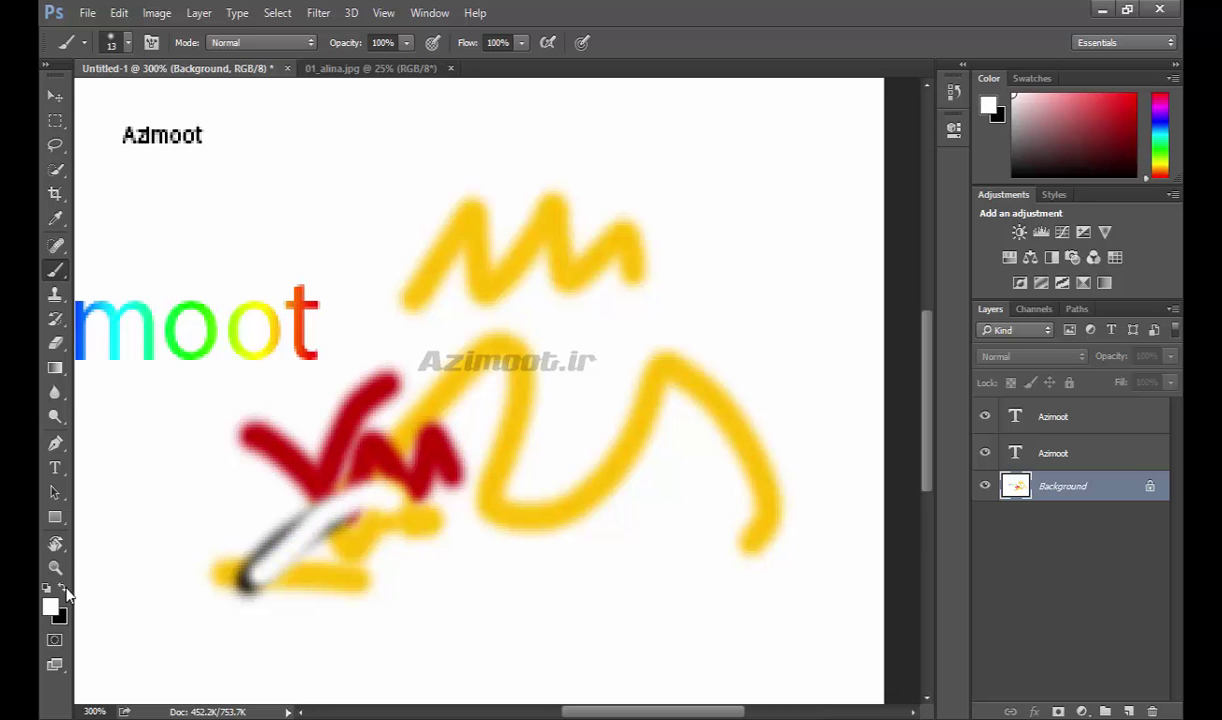
{"action": "left_click", "coordinate": [62, 589]}
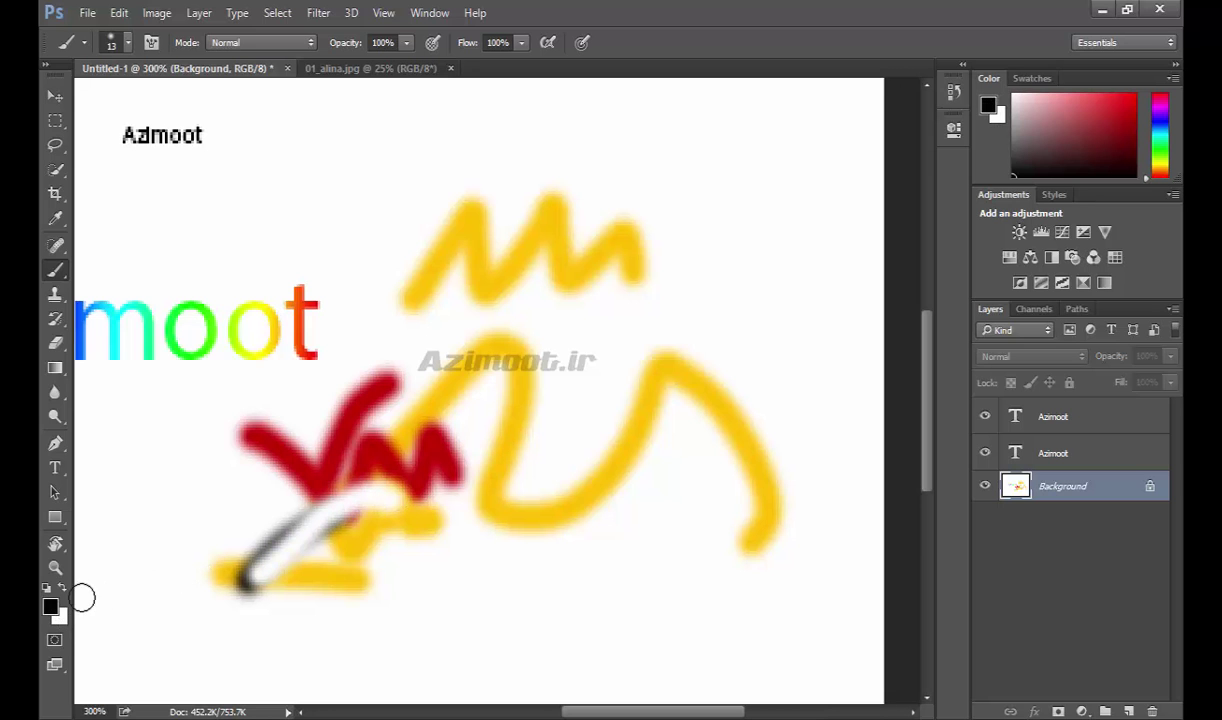
Swap foreground and background colours repeatedly, ending with white as the painting colour.
{"action": "key", "text": "x"}
{"action": "key", "text": "x"}
{"action": "left_click", "coordinate": [62, 589]}
{"action": "left_click", "coordinate": [62, 589]}
{"action": "left_click", "coordinate": [62, 589]}
{"action": "left_click", "coordinate": [62, 589]}
{"action": "left_click", "coordinate": [62, 589]}
{"action": "key", "text": "x"}
{"action": "key", "text": "x"}
{"action": "key", "text": "x"}
{"action": "key", "text": "x"}
{"action": "key", "text": "x"}
{"action": "key", "text": "x"}
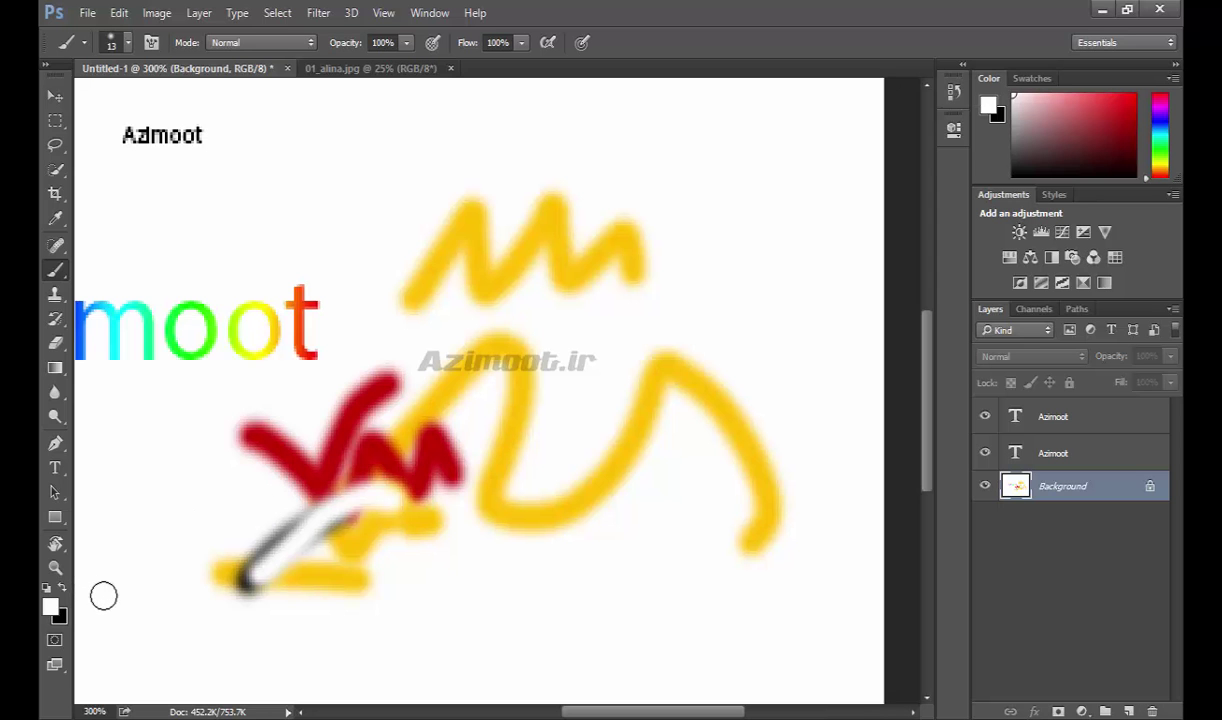
{"action": "key", "text": "x"}
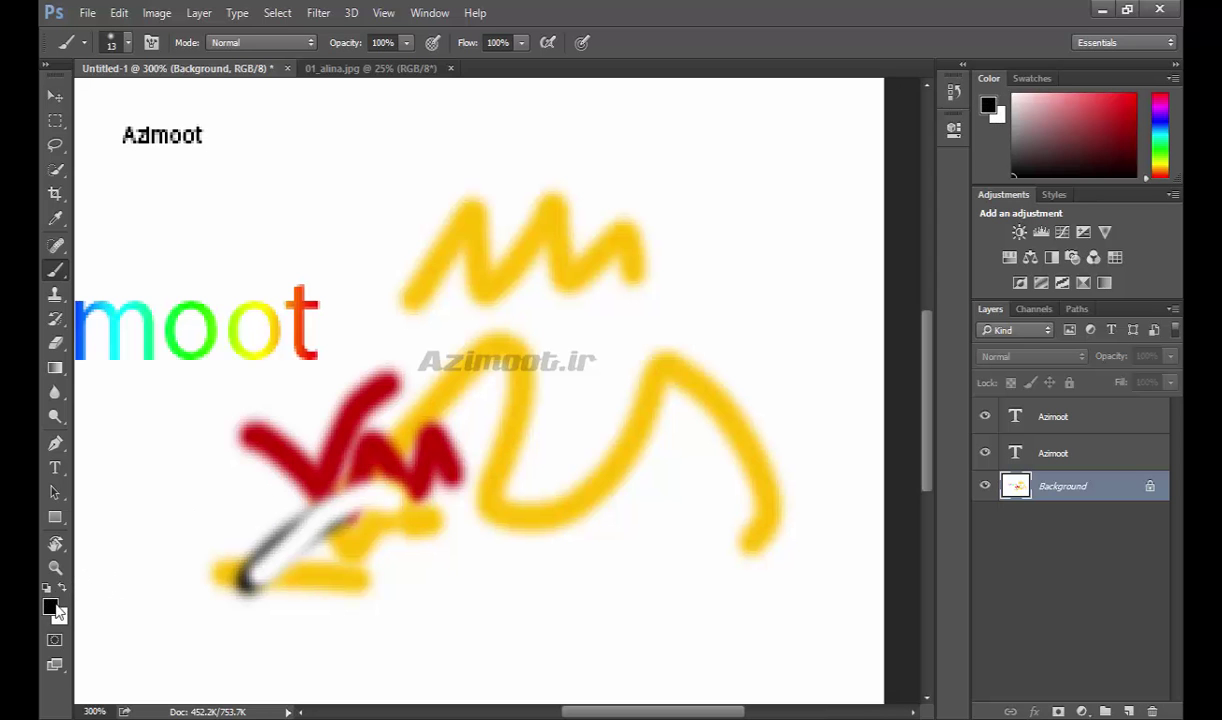
Set a grey foreground colour in the Color Picker, then shift its hue slightly towards green.
{"action": "left_click", "coordinate": [50, 606]}
{"action": "left_click", "coordinate": [513, 300]}
{"action": "left_click", "coordinate": [436, 254]}
{"action": "left_click", "coordinate": [815, 150]}
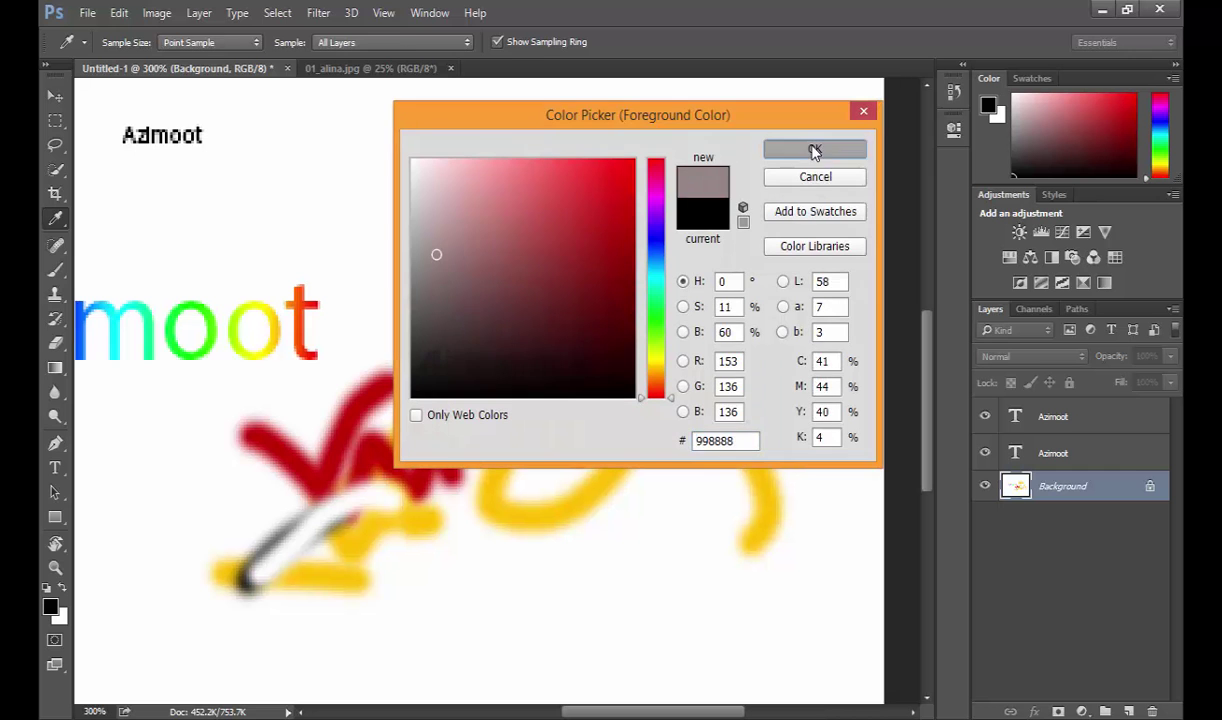
{"action": "left_click", "coordinate": [50, 606]}
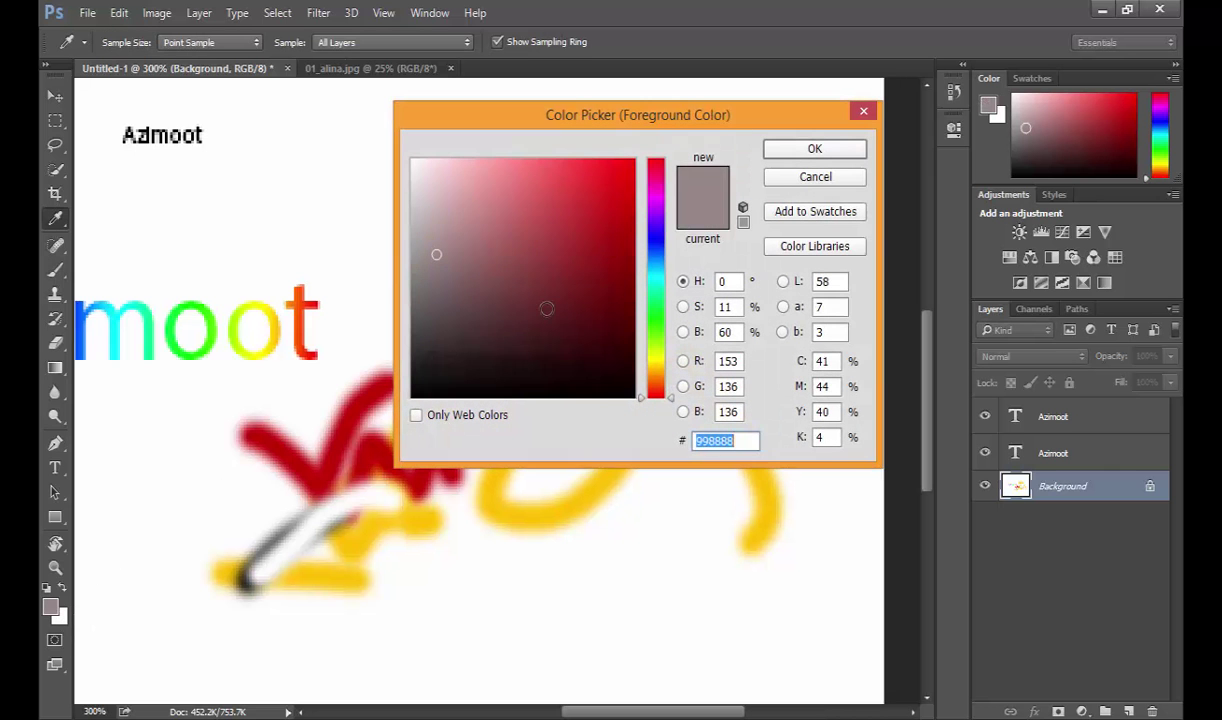
{"action": "left_click", "coordinate": [655, 339]}
{"action": "left_click", "coordinate": [785, 148]}
Brush a white stroke through the yellow strokes, grey strokes below, and two black strokes mid-canvas.
{"action": "key", "text": "b"}
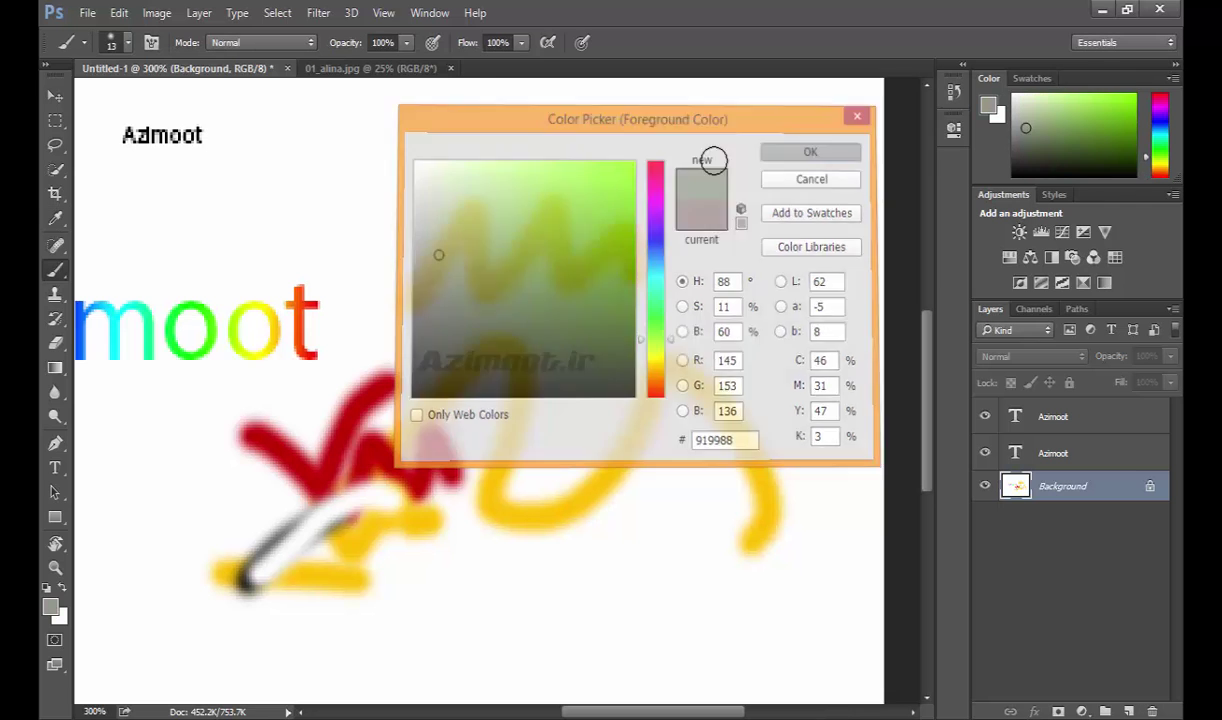
{"action": "key", "text": "x"}
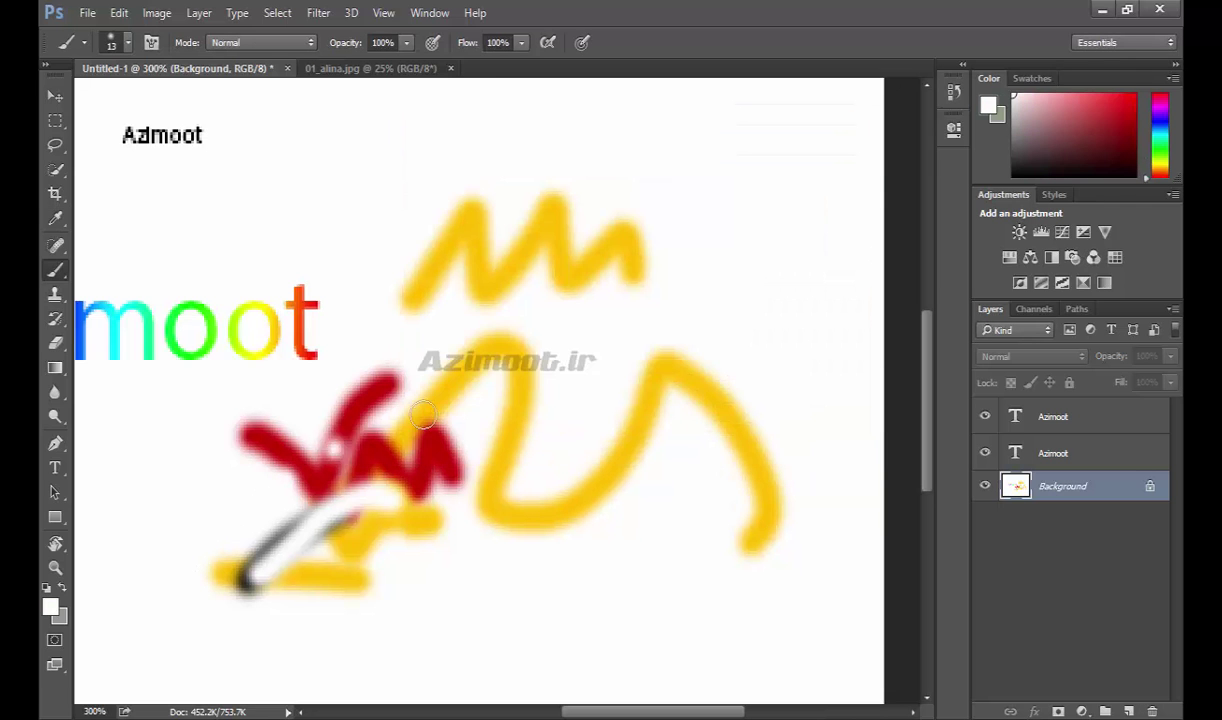
{"action": "left_click_drag", "start_coordinate": [400, 395], "coordinate": [554, 518]}
{"action": "key", "text": "x"}
{"action": "left_click_drag", "start_coordinate": [396, 592], "coordinate": [399, 624]}
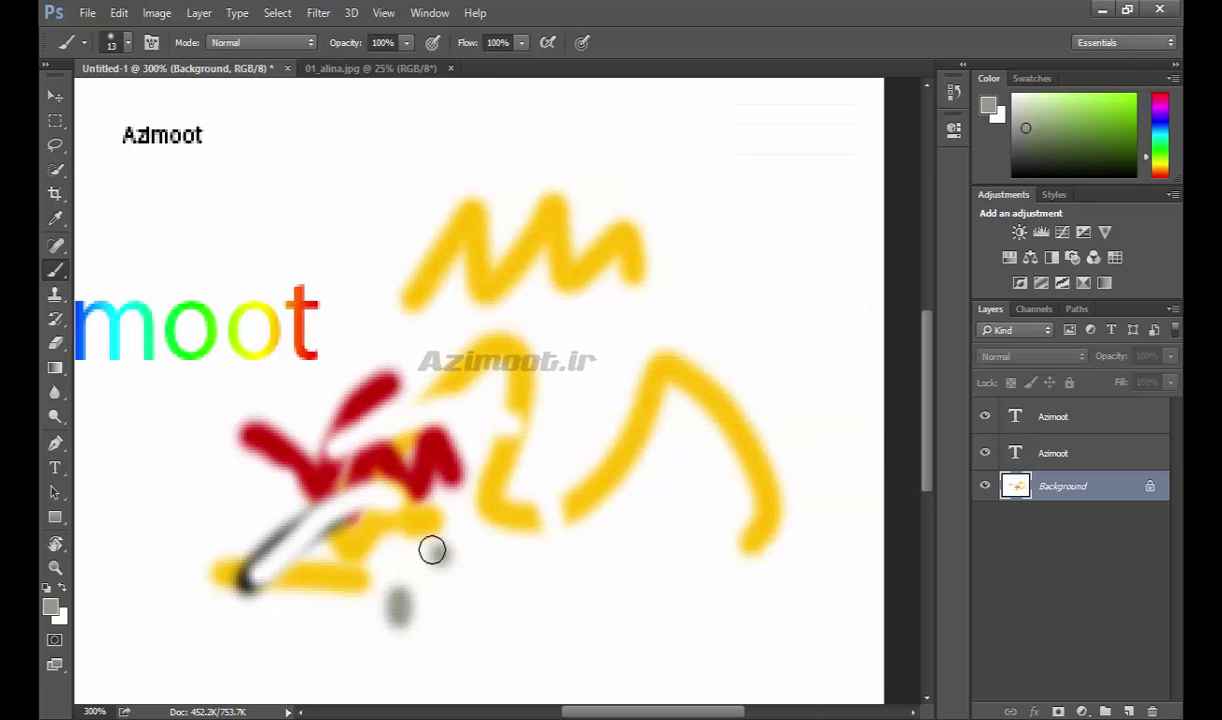
{"action": "left_click_drag", "start_coordinate": [428, 545], "coordinate": [490, 628]}
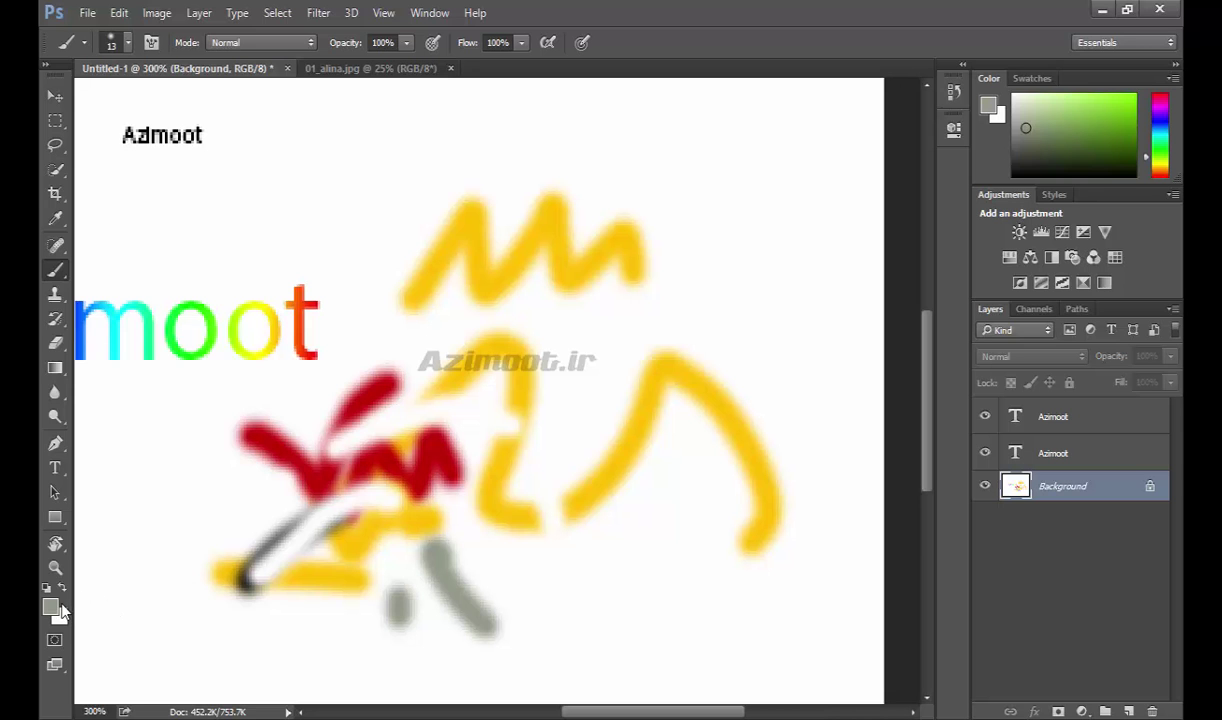
{"action": "key", "text": "d"}
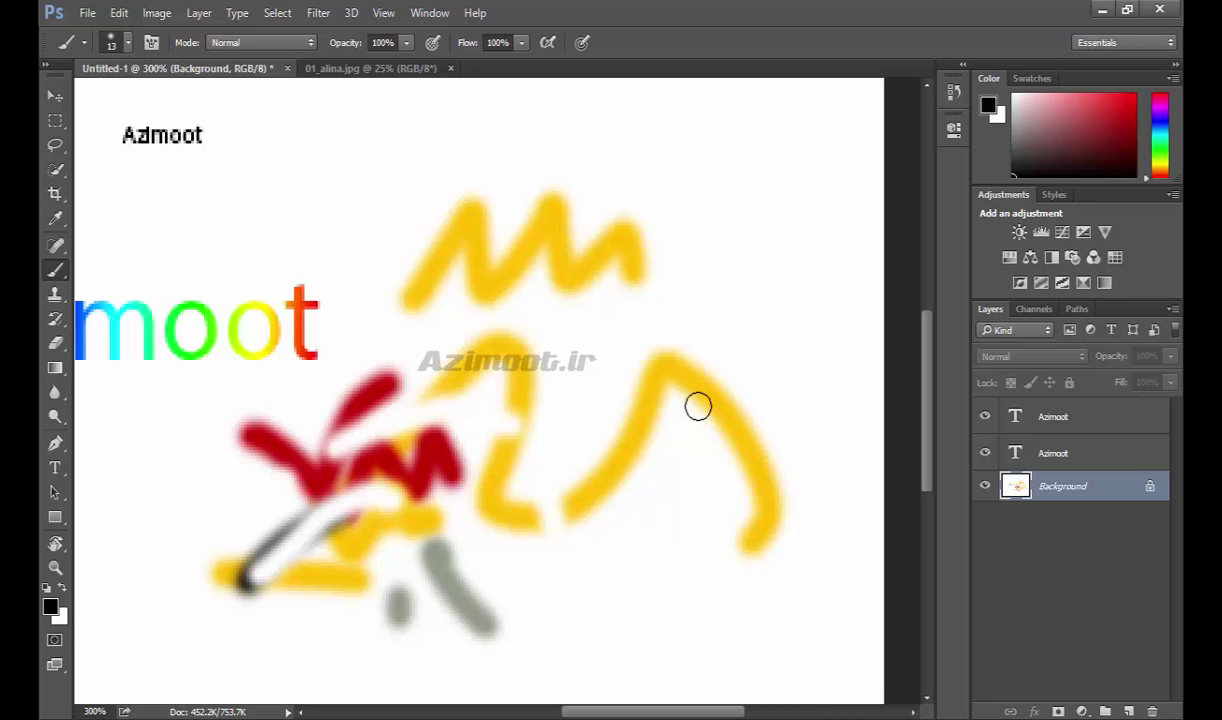
{"action": "left_click_drag", "start_coordinate": [604, 524], "coordinate": [540, 542]}
{"action": "left_click_drag", "start_coordinate": [530, 472], "coordinate": [606, 480]}
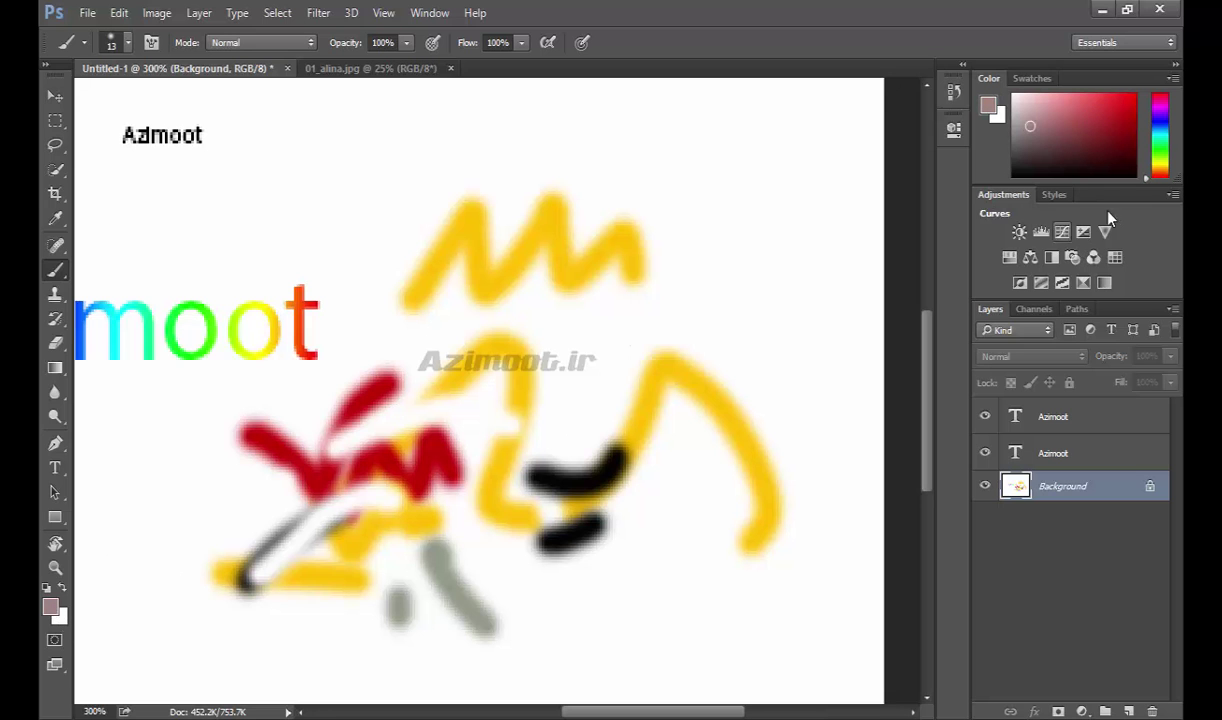
Set purple as the foreground colour in the Color panel, cancelling a trial mint green in the picker.
{"action": "left_click", "coordinate": [1155, 145]}
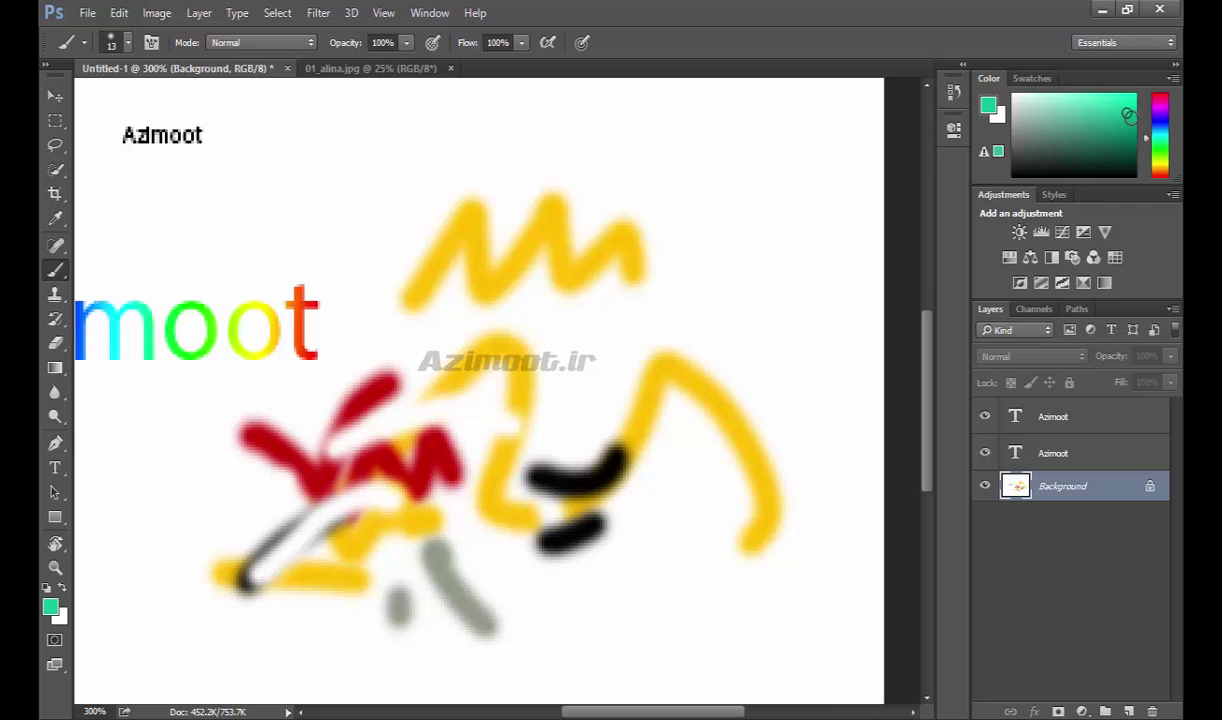
{"action": "left_click", "coordinate": [1158, 112]}
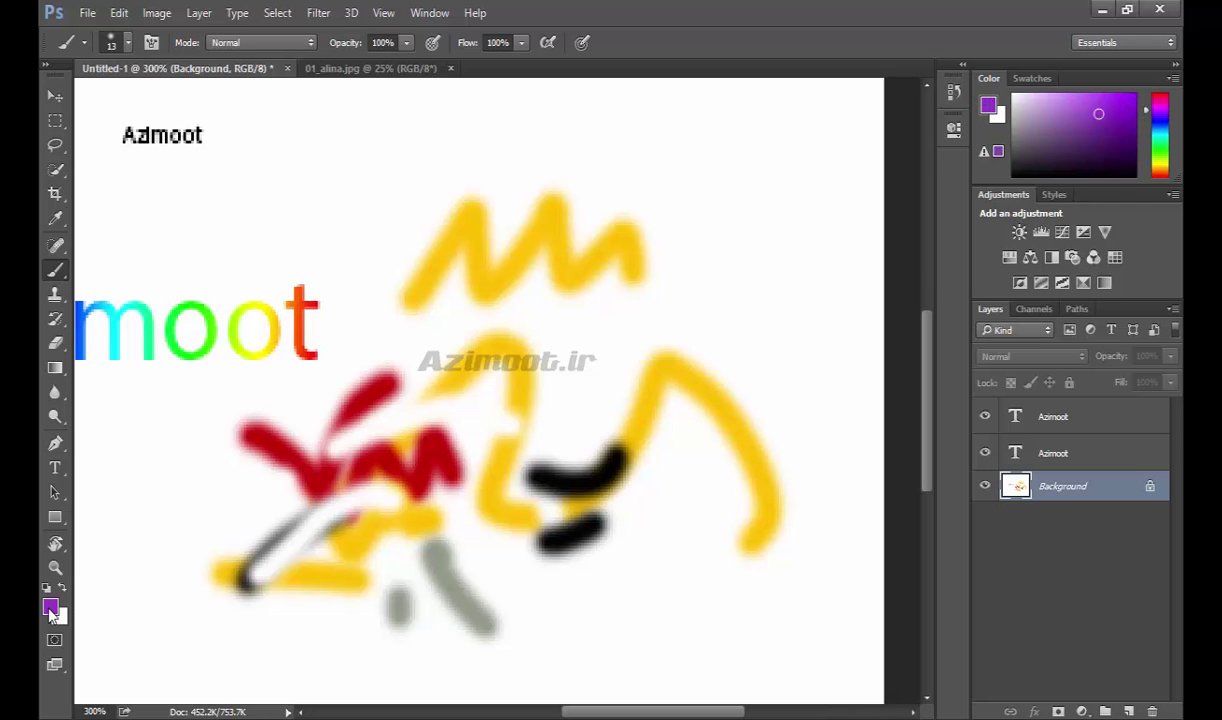
{"action": "left_click", "coordinate": [50, 605]}
{"action": "left_click_drag", "start_coordinate": [549, 339], "coordinate": [570, 320]}
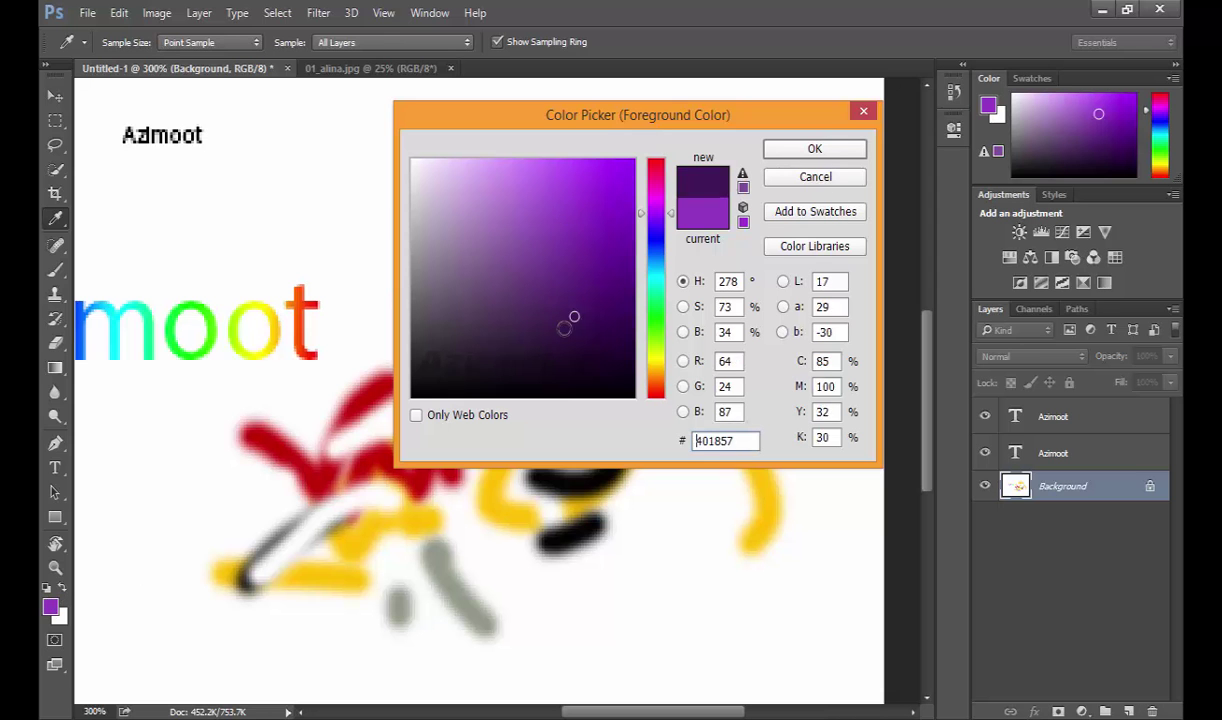
{"action": "left_click", "coordinate": [140, 330]}
{"action": "left_click", "coordinate": [796, 182]}
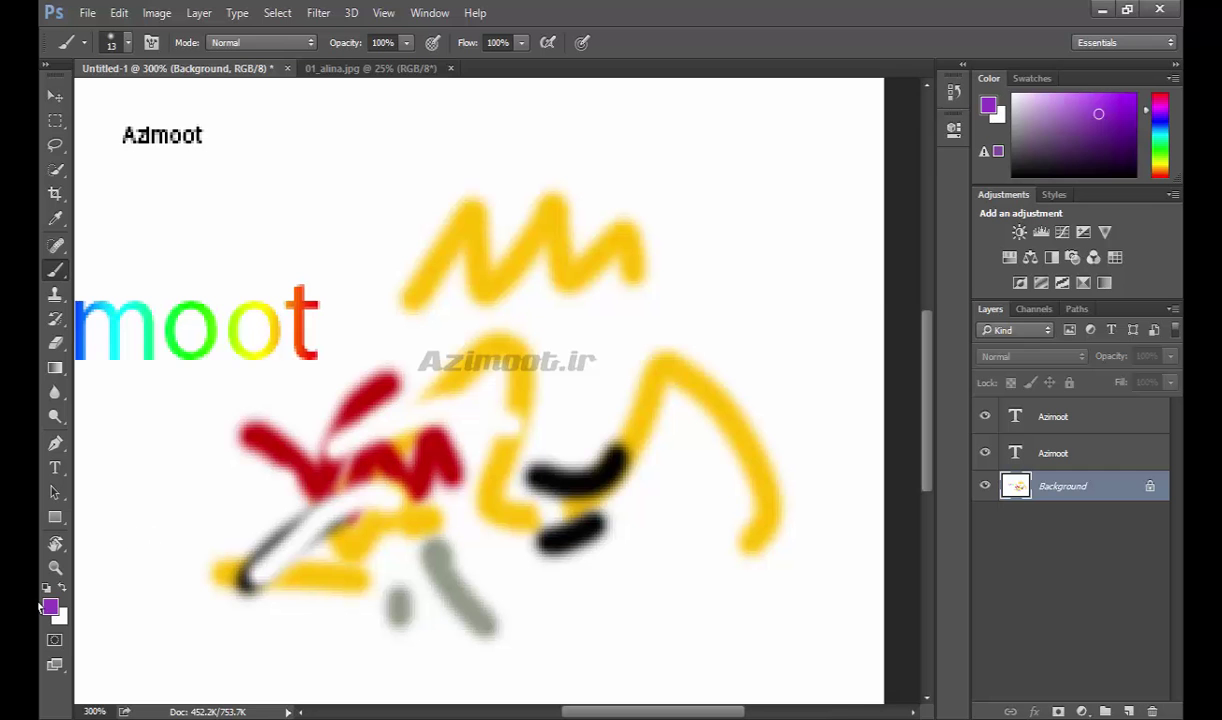
{"action": "left_click", "coordinate": [370, 68]}
Fit 01_alina.jpg to the window, marquee a rectangle around the left front chair, and enter Quick Mask.
{"action": "key", "text": "ctrl+0"}
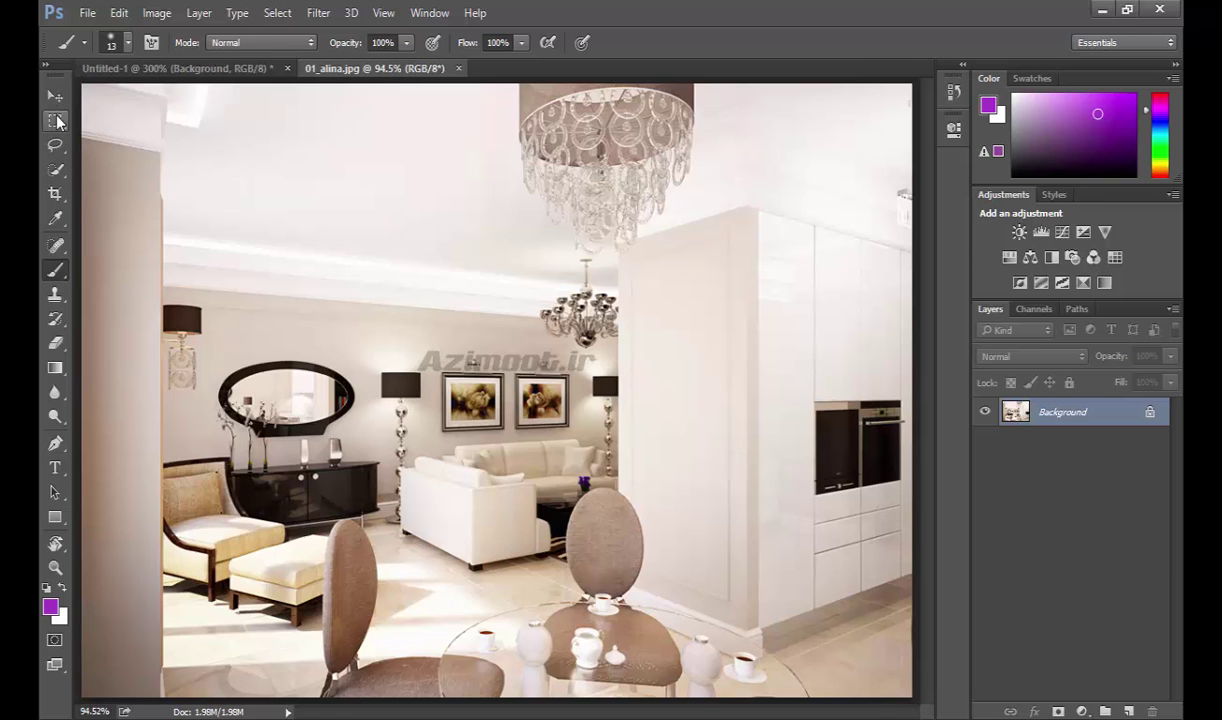
{"action": "left_click", "coordinate": [57, 121]}
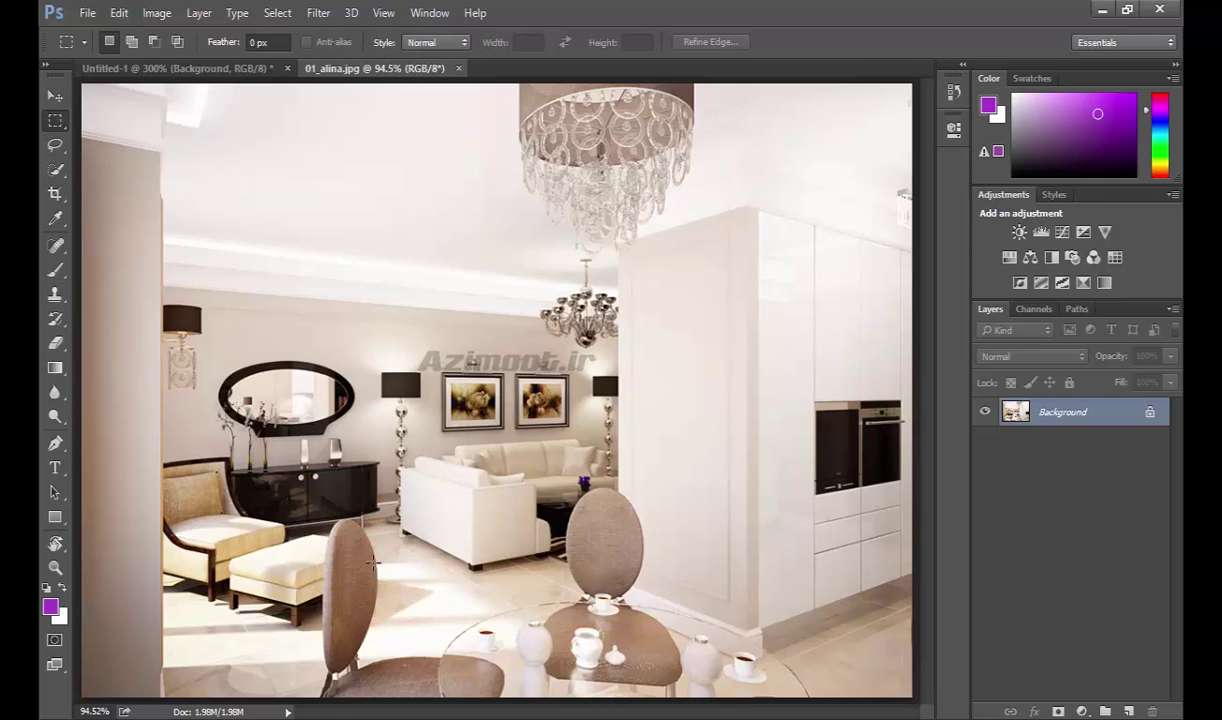
{"action": "left_click_drag", "start_coordinate": [310, 511], "coordinate": [412, 686]}
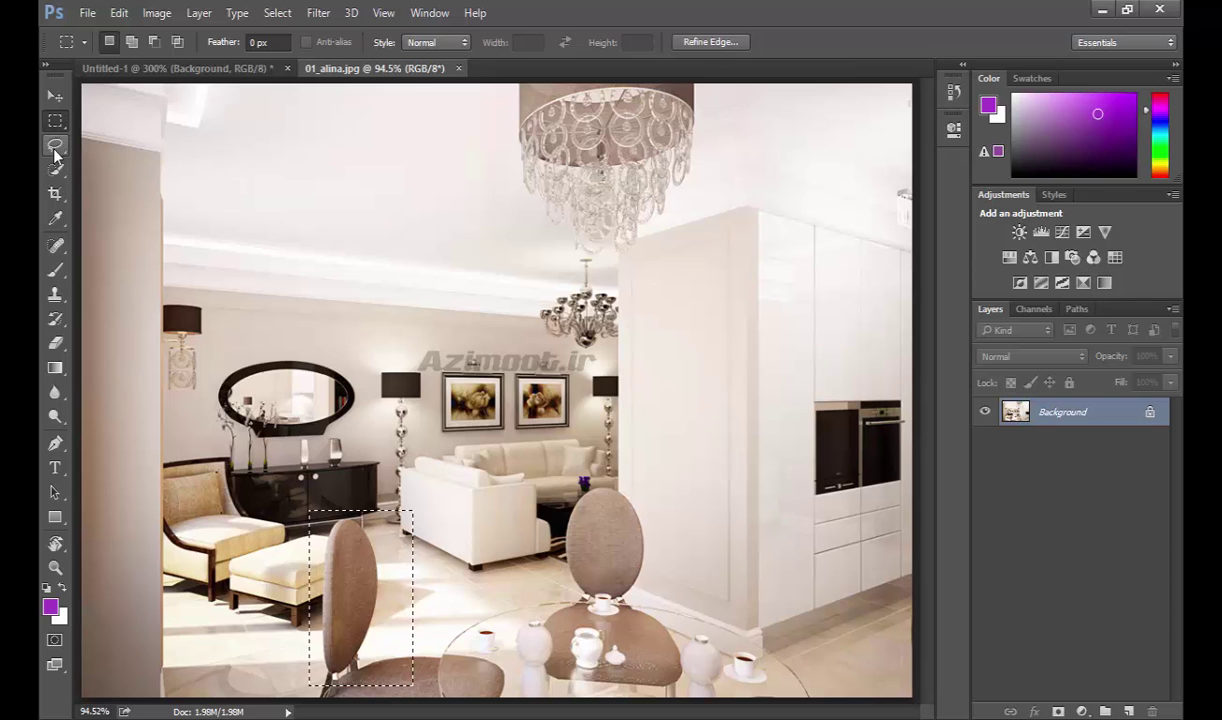
{"action": "left_click", "coordinate": [55, 146]}
{"action": "left_click", "coordinate": [55, 169]}
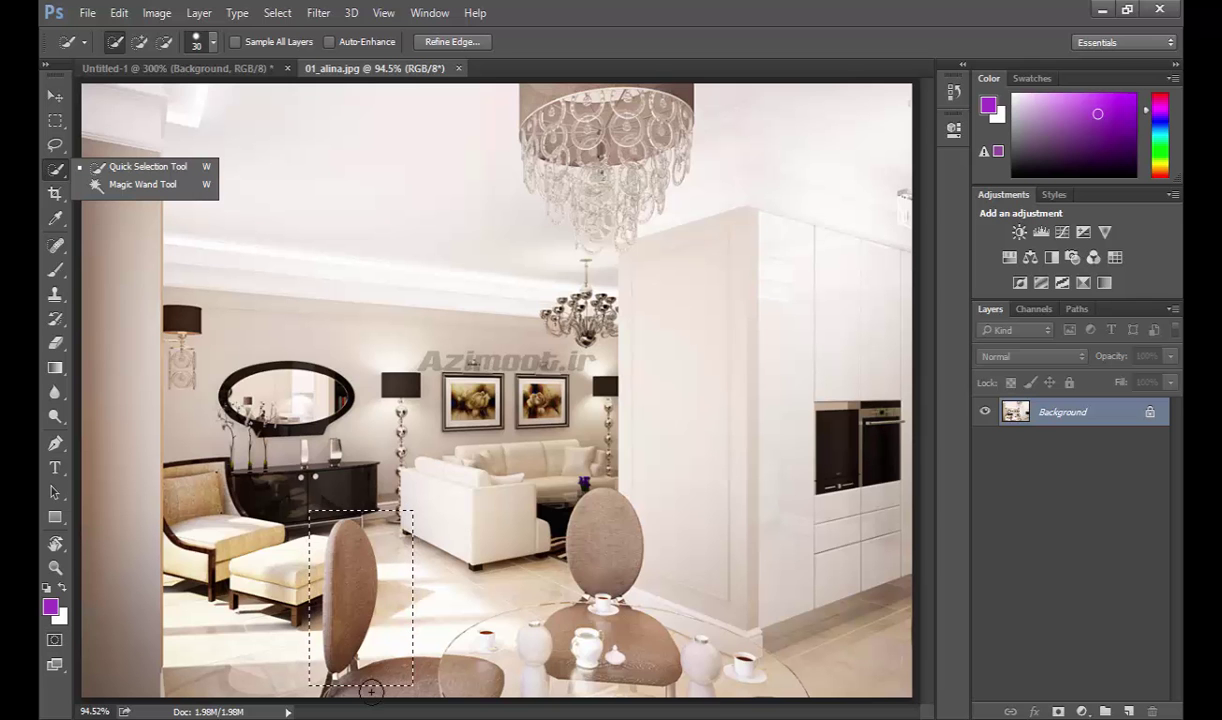
{"action": "left_click", "coordinate": [56, 639]}
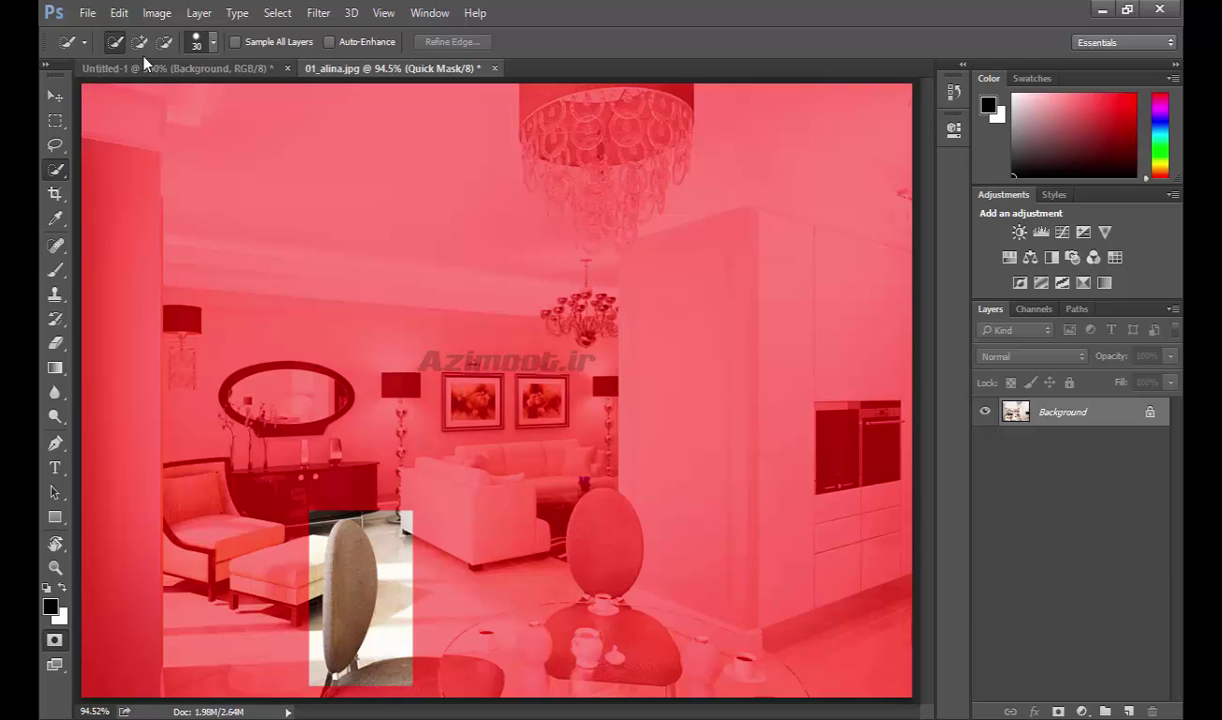
Brush black over a strip at the chair selection's upper right, then exit Quick Mask.
{"action": "left_click", "coordinate": [213, 43]}
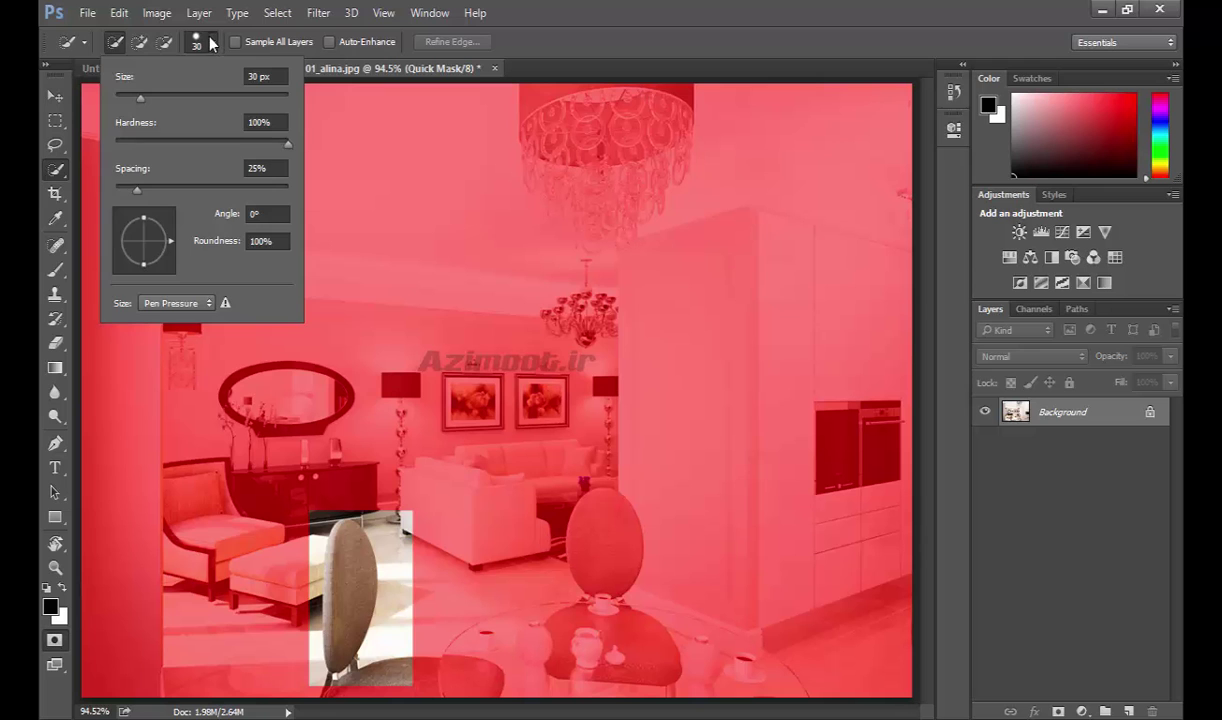
{"action": "left_click", "coordinate": [213, 43]}
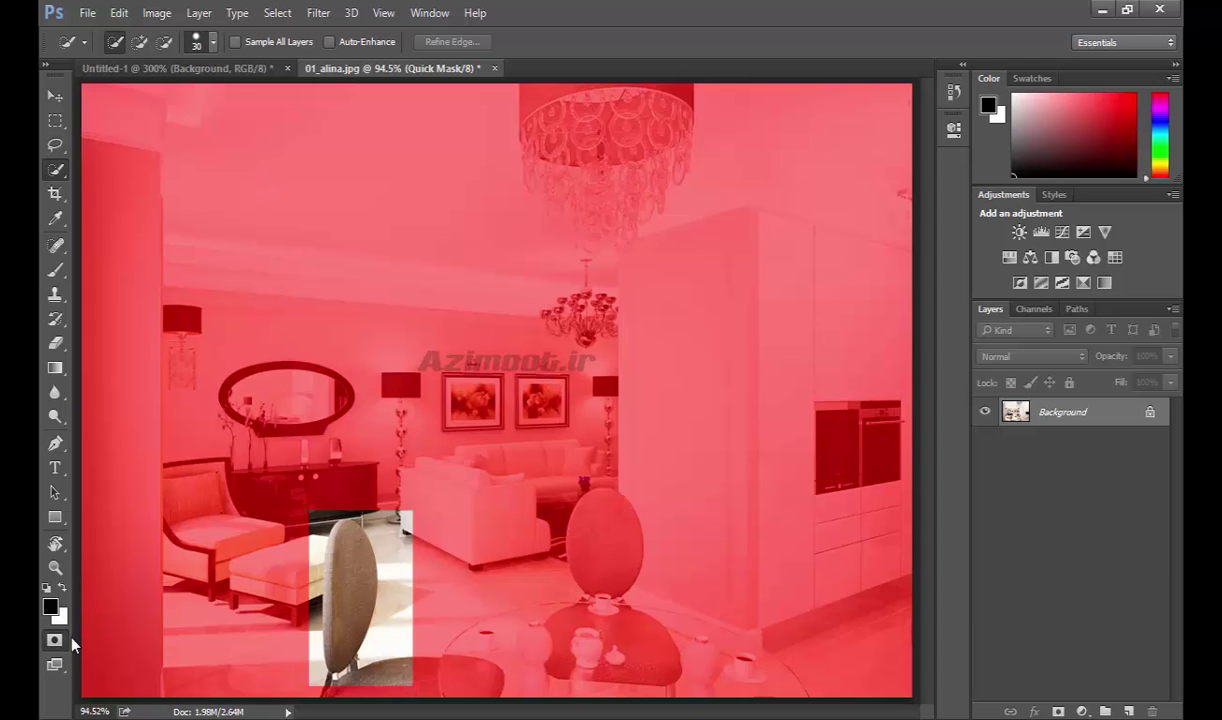
{"action": "left_click", "coordinate": [56, 272]}
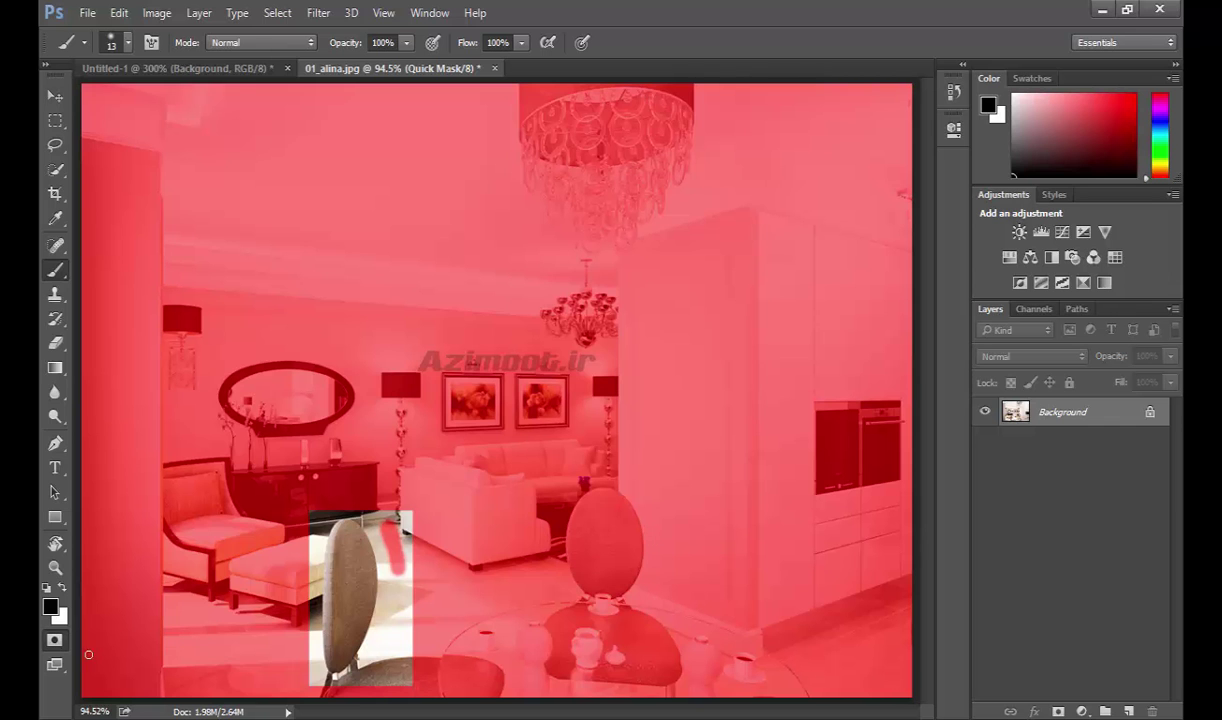
{"action": "left_click", "coordinate": [56, 642]}
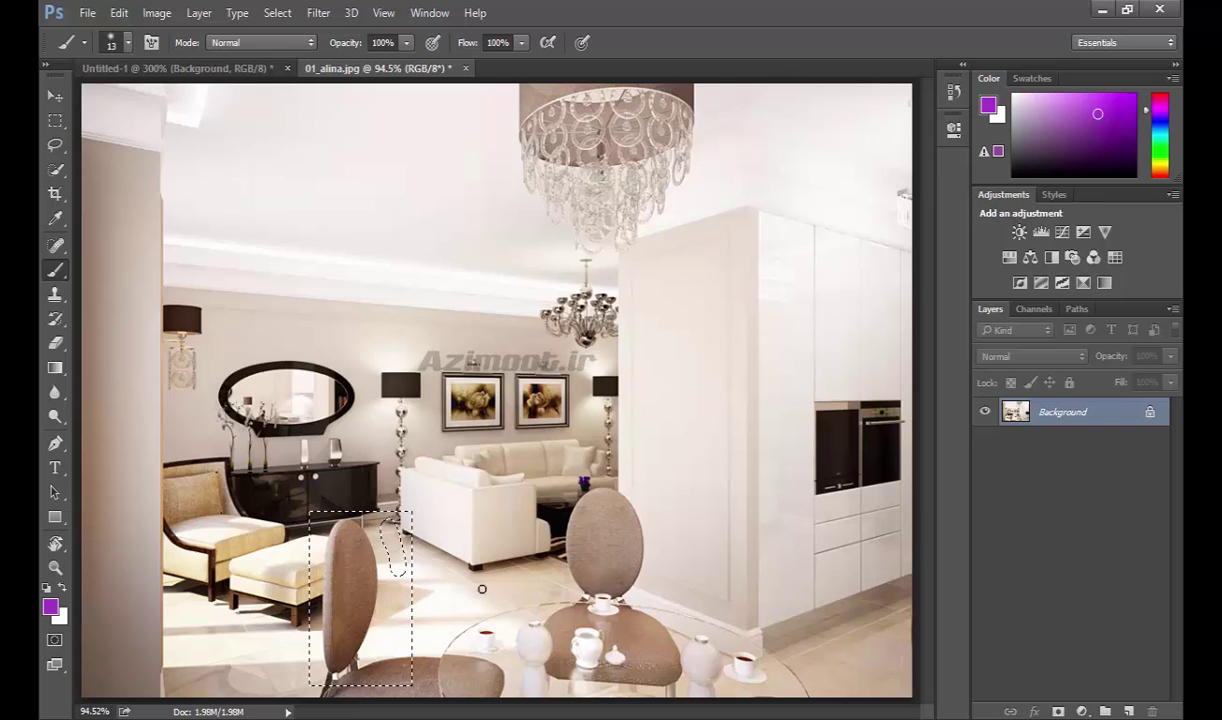
In Quick Mask, mask the area below-right of the chair with a 57 px brush.
{"action": "left_click", "coordinate": [54, 641]}
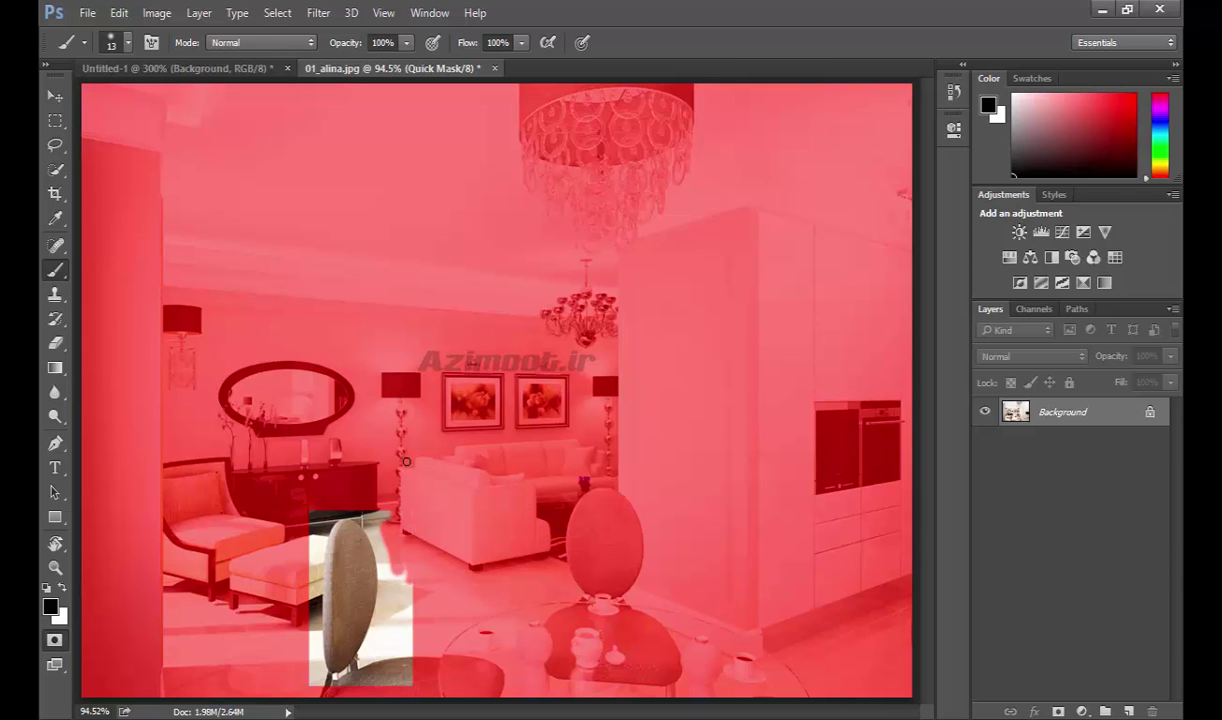
{"action": "left_click", "coordinate": [128, 44]}
{"action": "left_click_drag", "start_coordinate": [155, 103], "coordinate": [172, 116]}
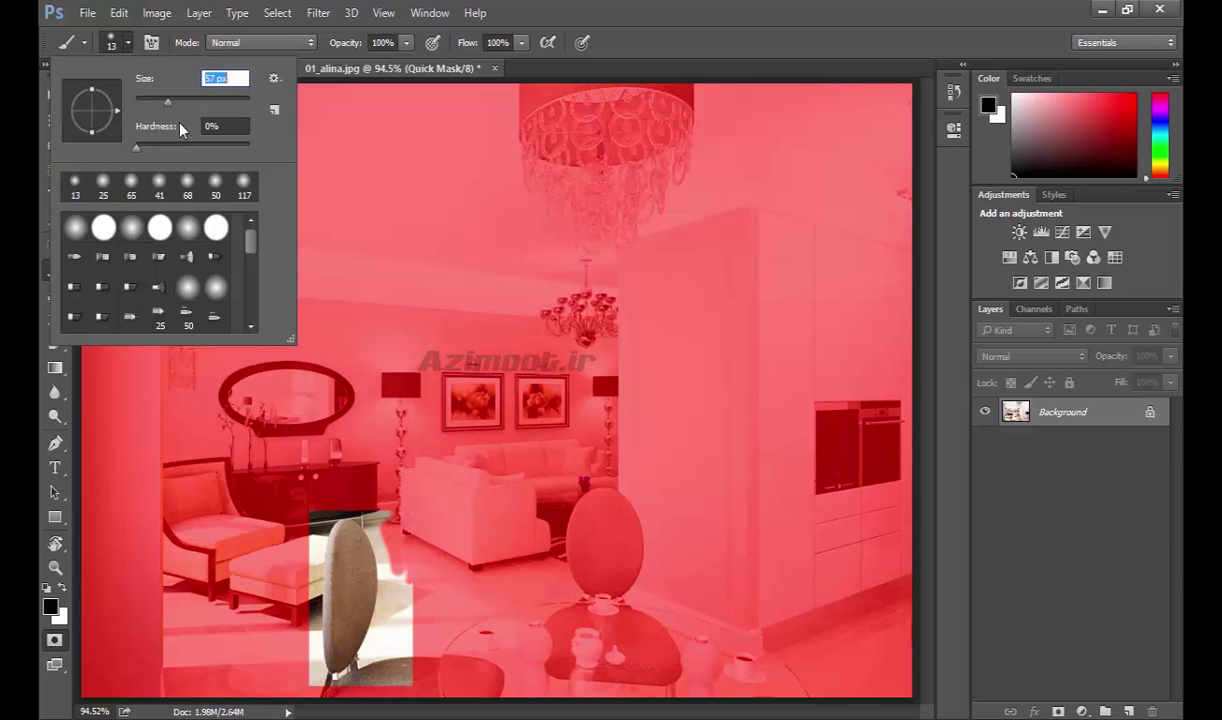
{"action": "left_click", "coordinate": [395, 484]}
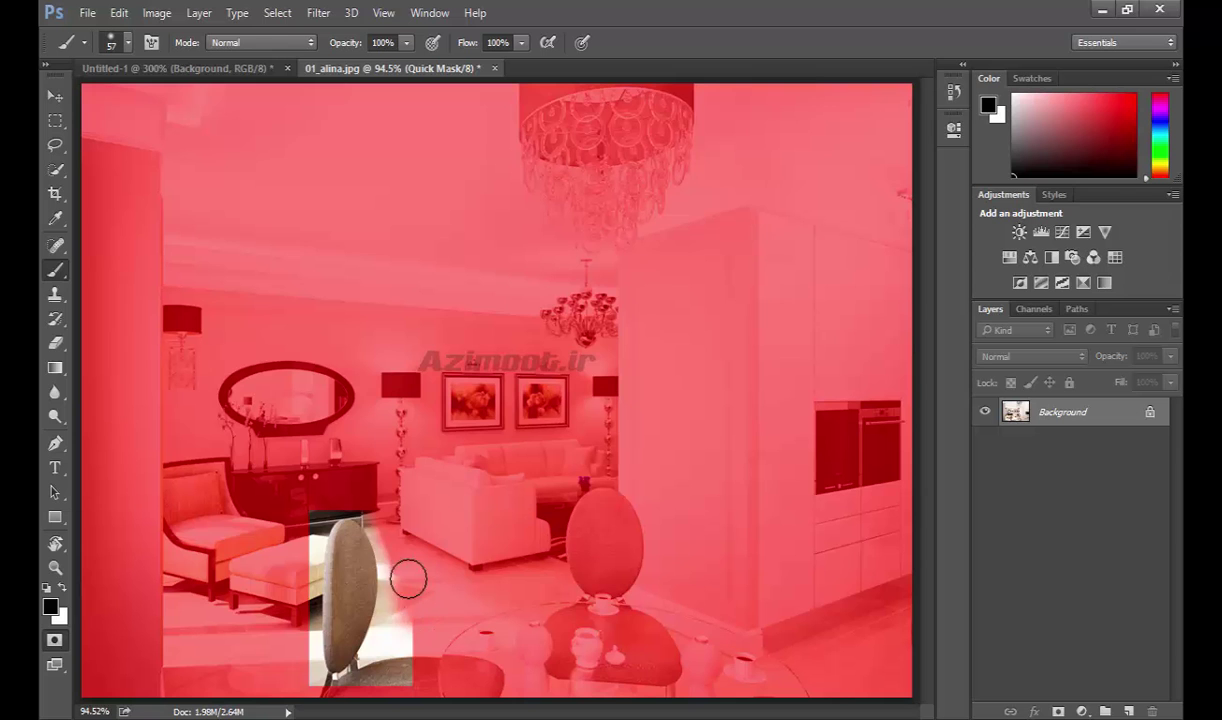
{"action": "left_click_drag", "start_coordinate": [401, 583], "coordinate": [423, 646]}
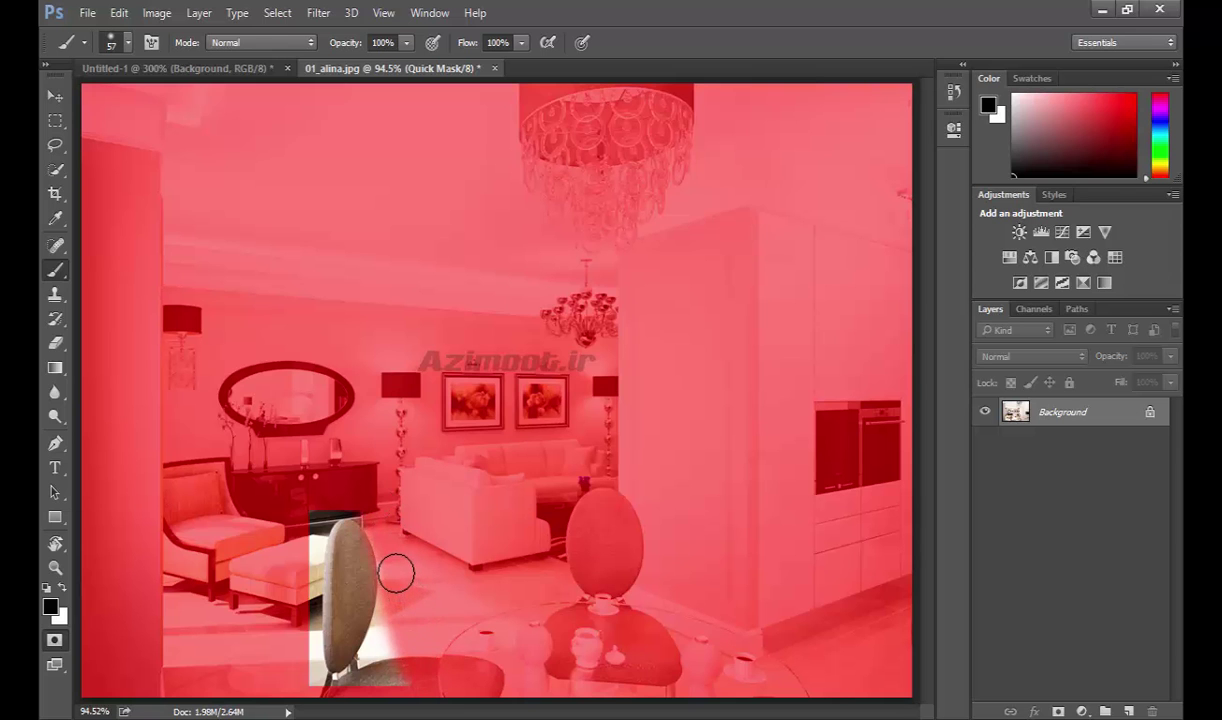
{"action": "left_click", "coordinate": [60, 643]}
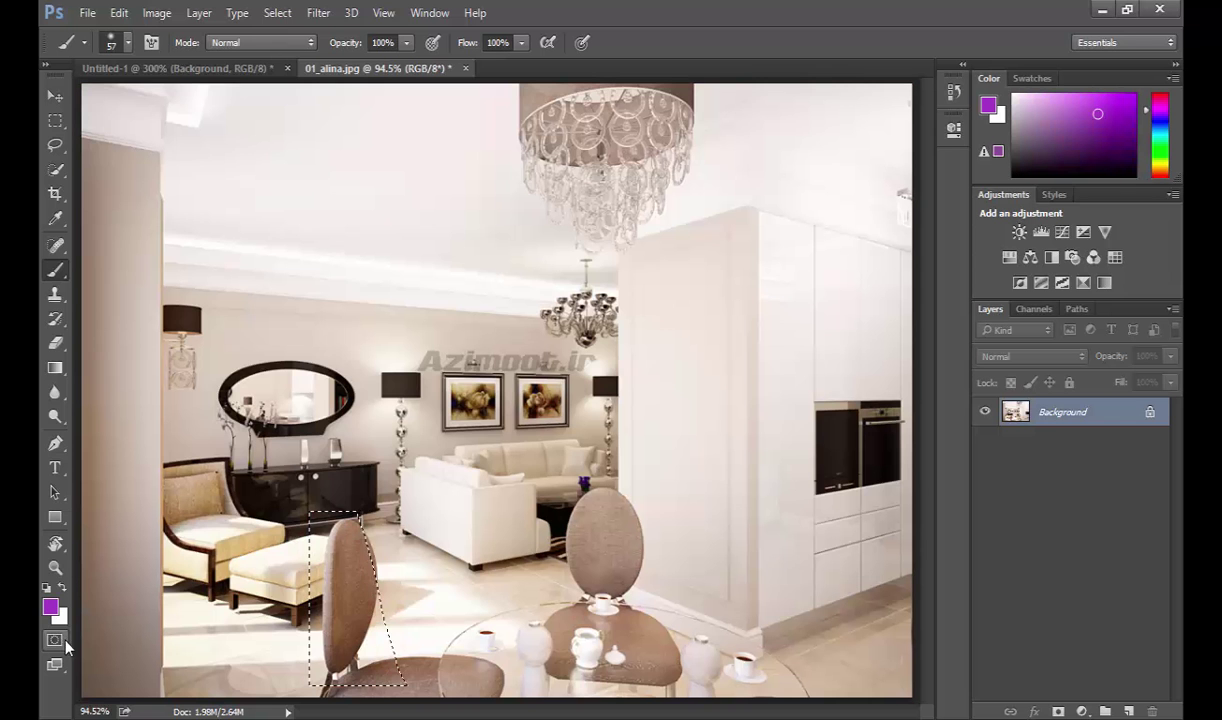
{"action": "key", "text": "ctrl+d"}
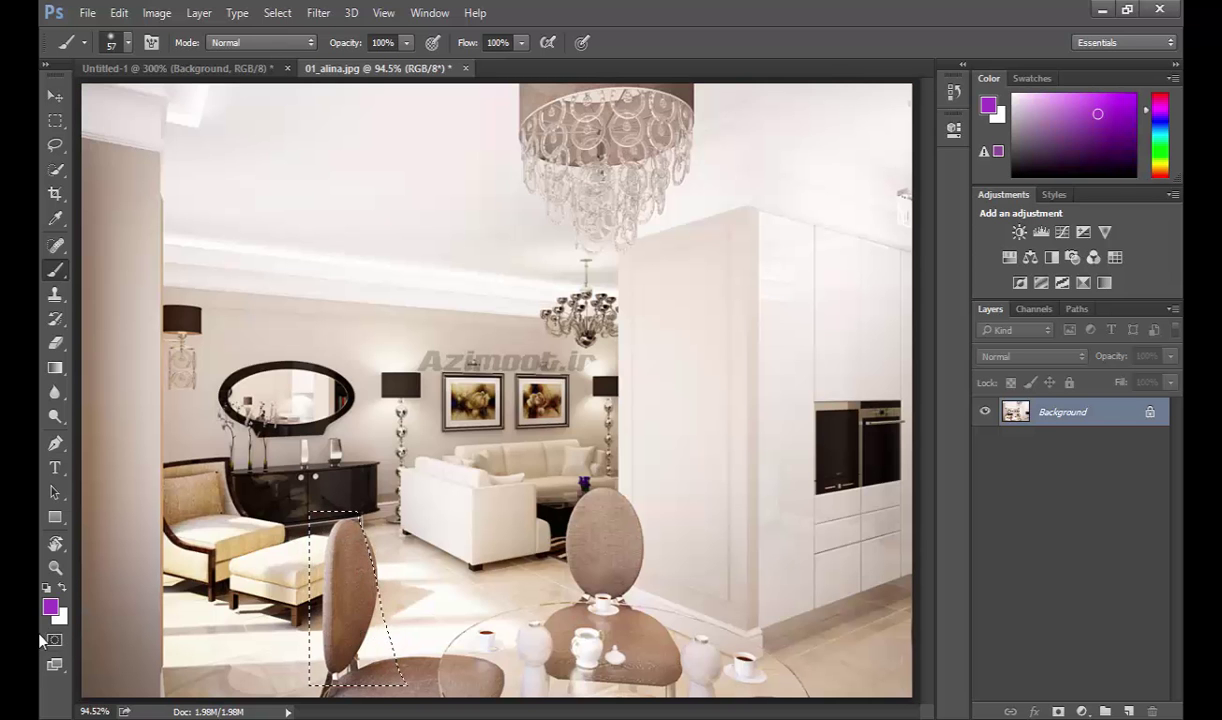
{"action": "left_click", "coordinate": [55, 640]}
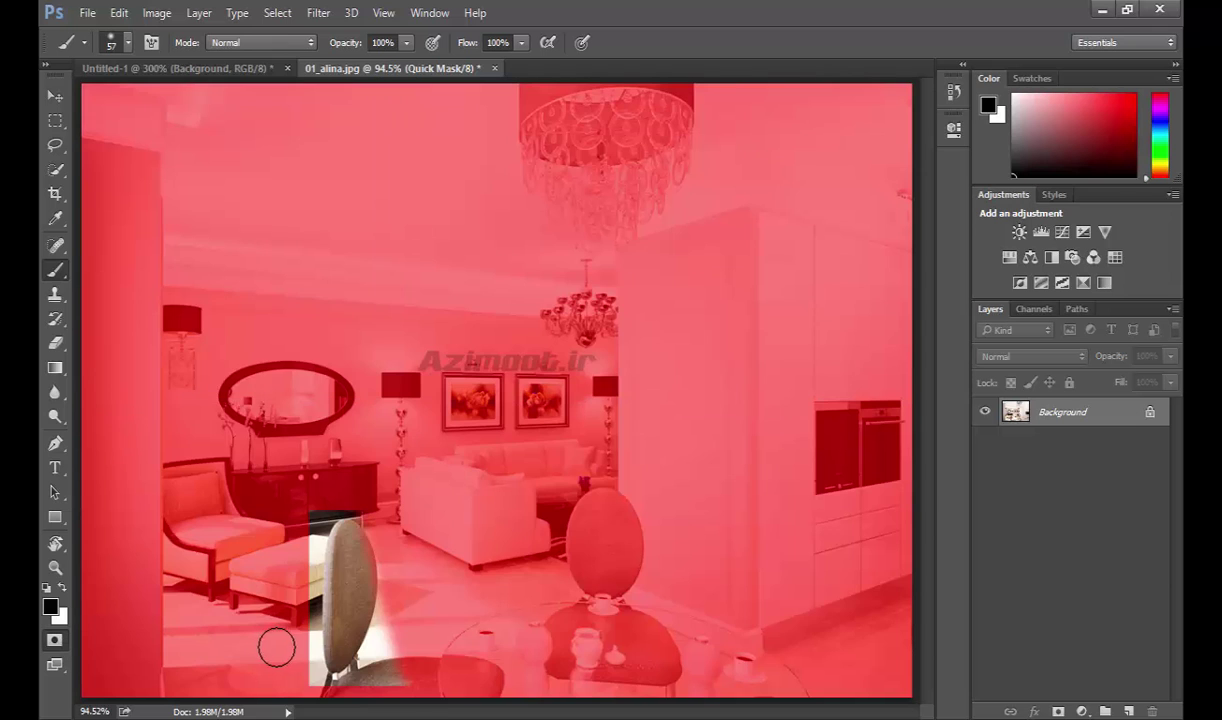
Mask the glow beside the chair's base, then paint white along a curving band across sofa and chair.
{"action": "mouse_move", "coordinate": [397, 536]}
{"action": "left_mouse_down"}
{"action": "mouse_move", "coordinate": [391, 640]}
{"action": "mouse_move", "coordinate": [405, 665]}
{"action": "left_mouse_up"}
{"action": "right_click", "coordinate": [365, 360]}
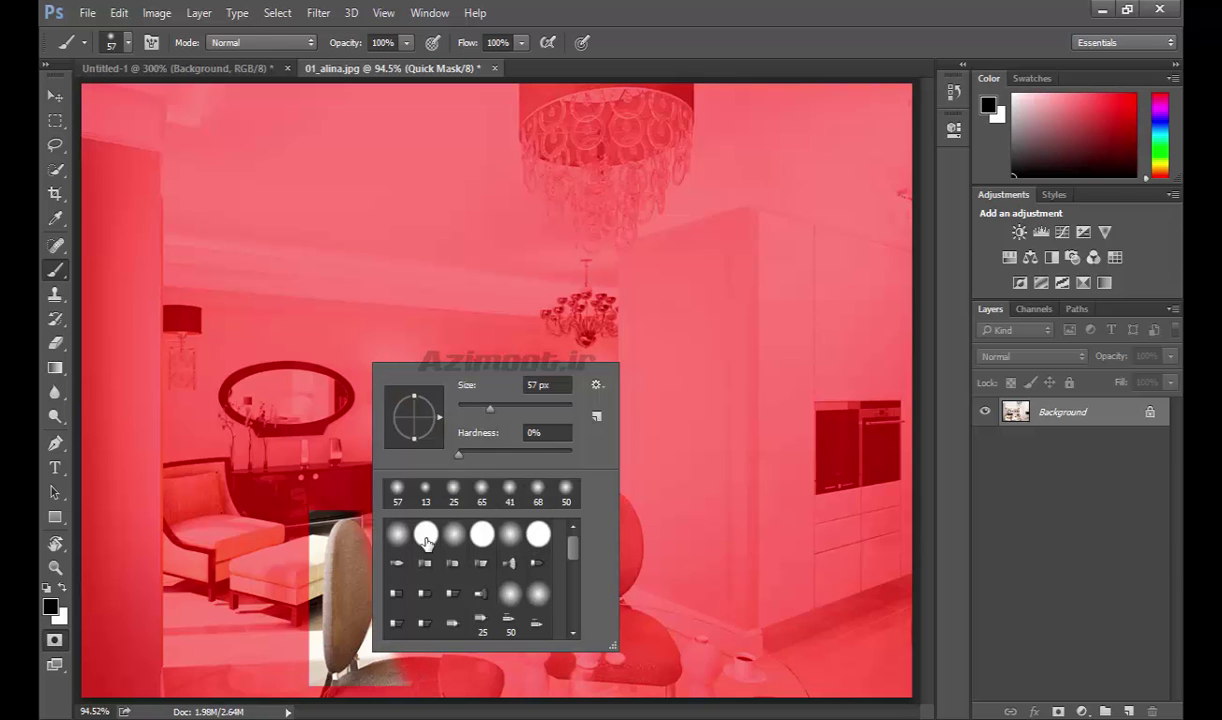
{"action": "left_click", "coordinate": [680, 525]}
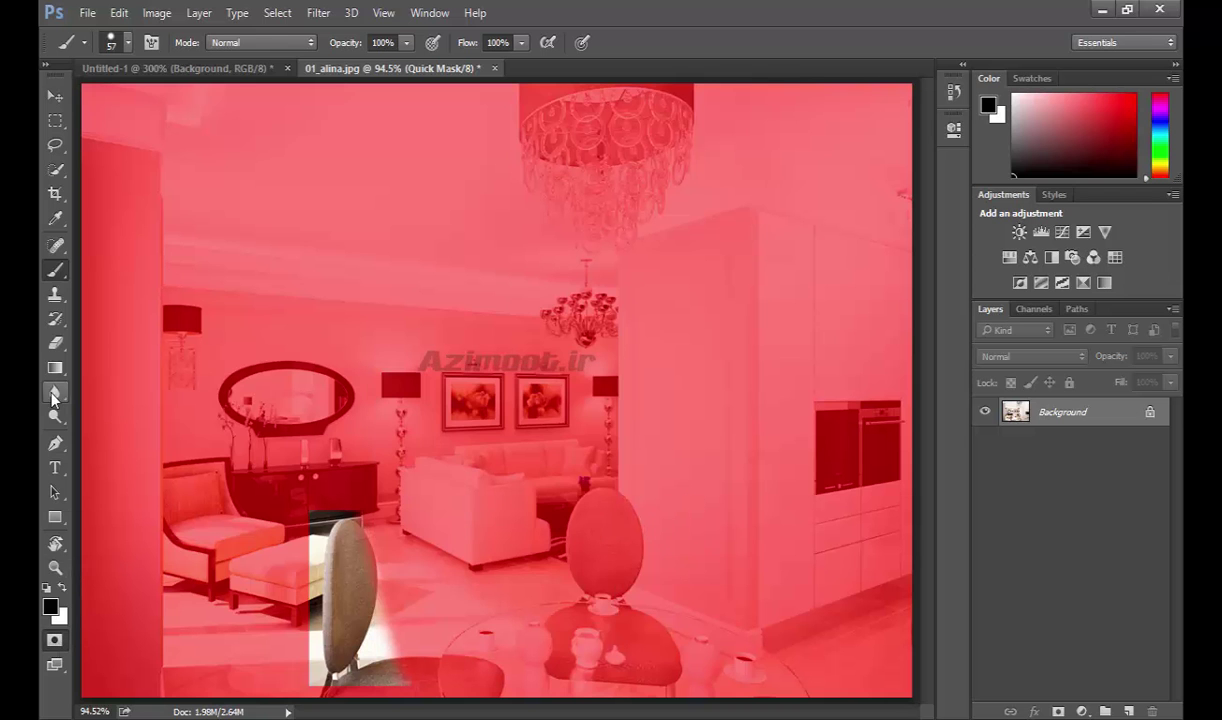
{"action": "left_click", "coordinate": [62, 586]}
{"action": "mouse_move", "coordinate": [233, 606]}
{"action": "left_mouse_down"}
{"action": "mouse_move", "coordinate": [240, 554]}
{"action": "mouse_move", "coordinate": [340, 498]}
{"action": "mouse_move", "coordinate": [300, 560]}
{"action": "mouse_move", "coordinate": [360, 490]}
{"action": "mouse_move", "coordinate": [314, 504]}
{"action": "mouse_move", "coordinate": [335, 464]}
{"action": "mouse_move", "coordinate": [430, 460]}
{"action": "mouse_move", "coordinate": [600, 559]}
{"action": "mouse_move", "coordinate": [736, 464]}
{"action": "left_mouse_up"}
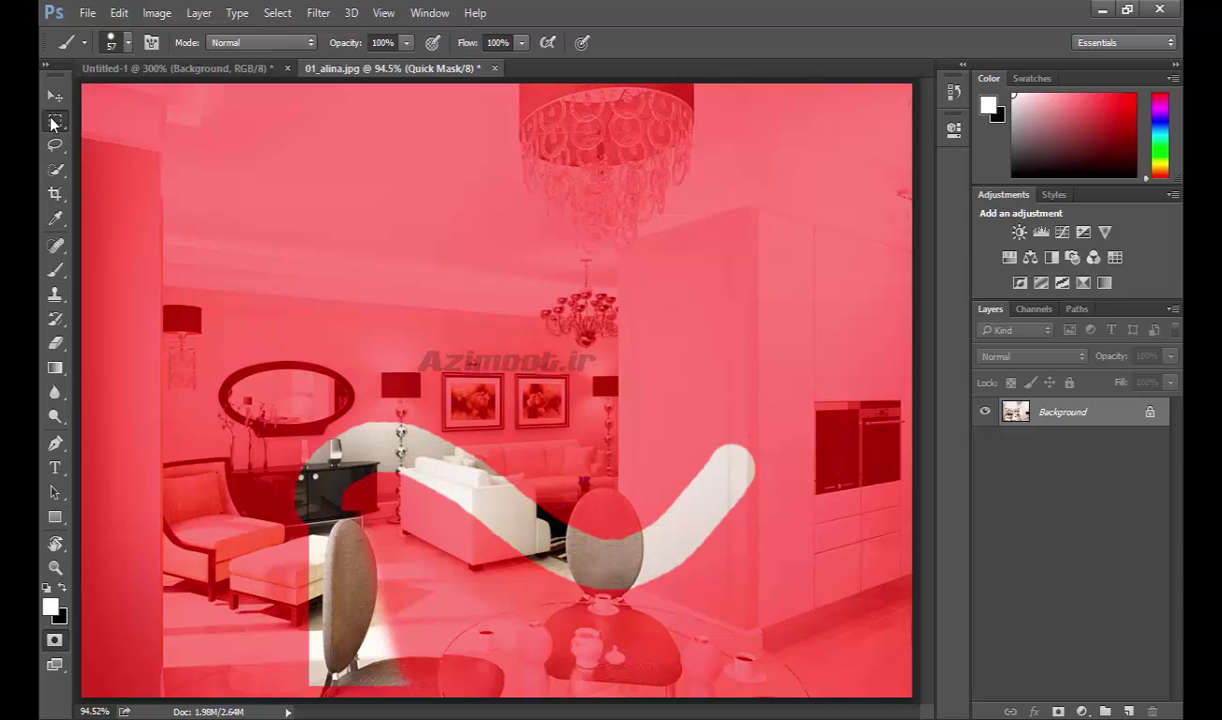
With Quick Selection, select the unmasked curved band and chair back in Quick Mask.
{"action": "left_click", "coordinate": [55, 120]}
{"action": "left_click", "coordinate": [55, 145]}
{"action": "left_click", "coordinate": [55, 169]}
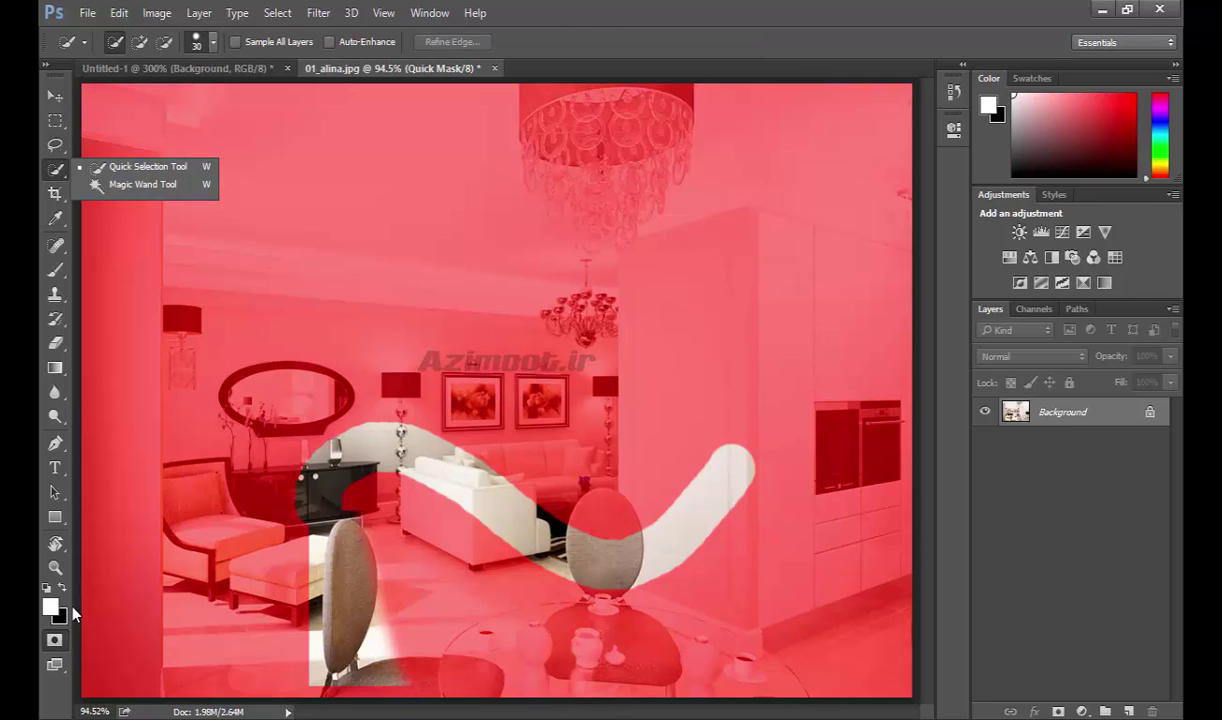
{"action": "left_click", "coordinate": [55, 641]}
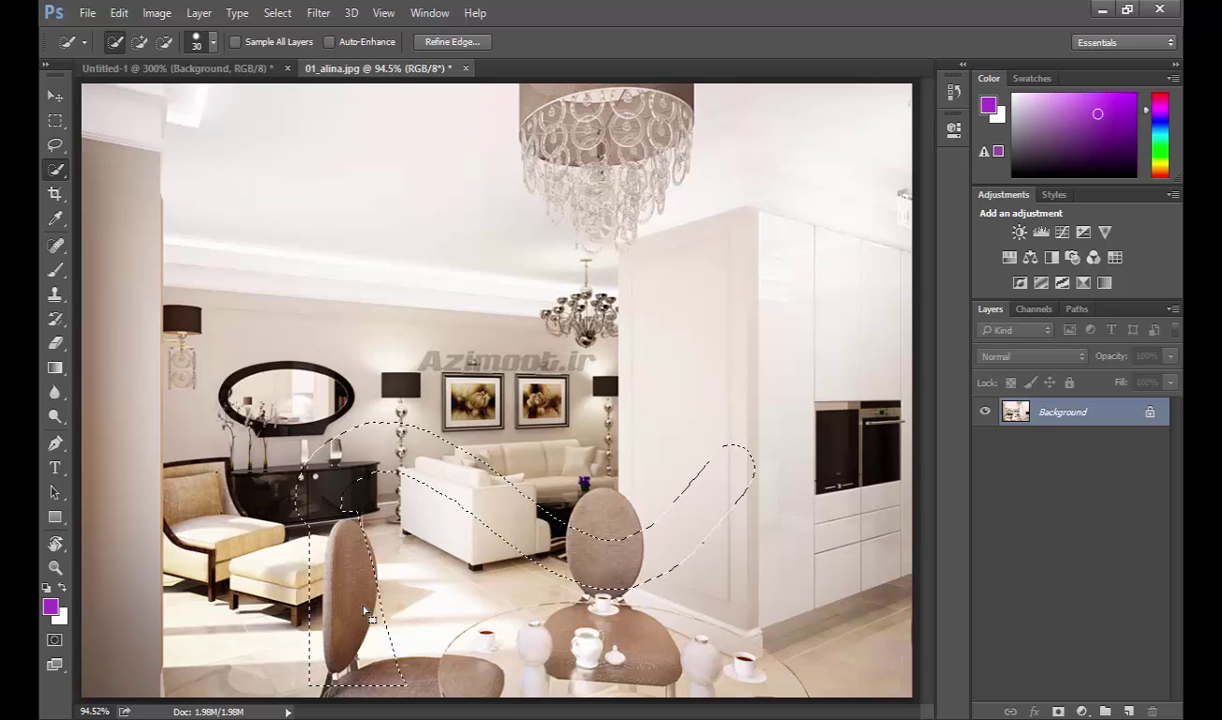
{"action": "left_click", "coordinate": [55, 641]}
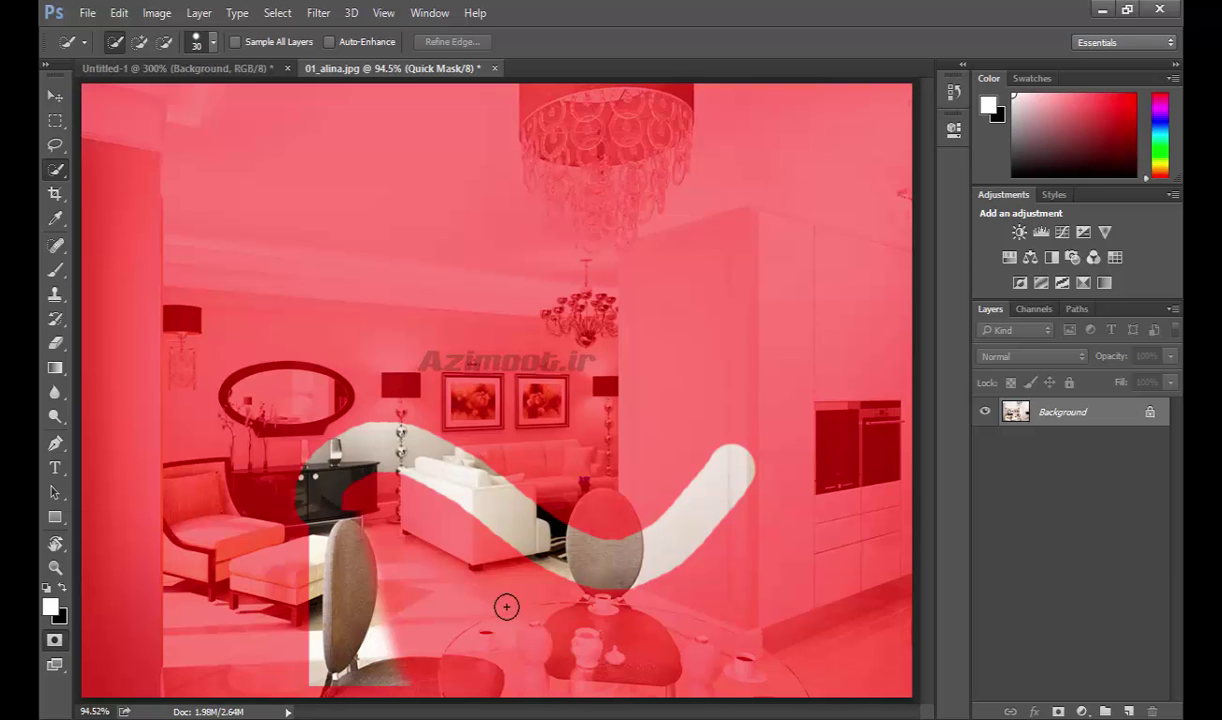
{"action": "left_click_drag", "start_coordinate": [582, 546], "coordinate": [620, 550]}
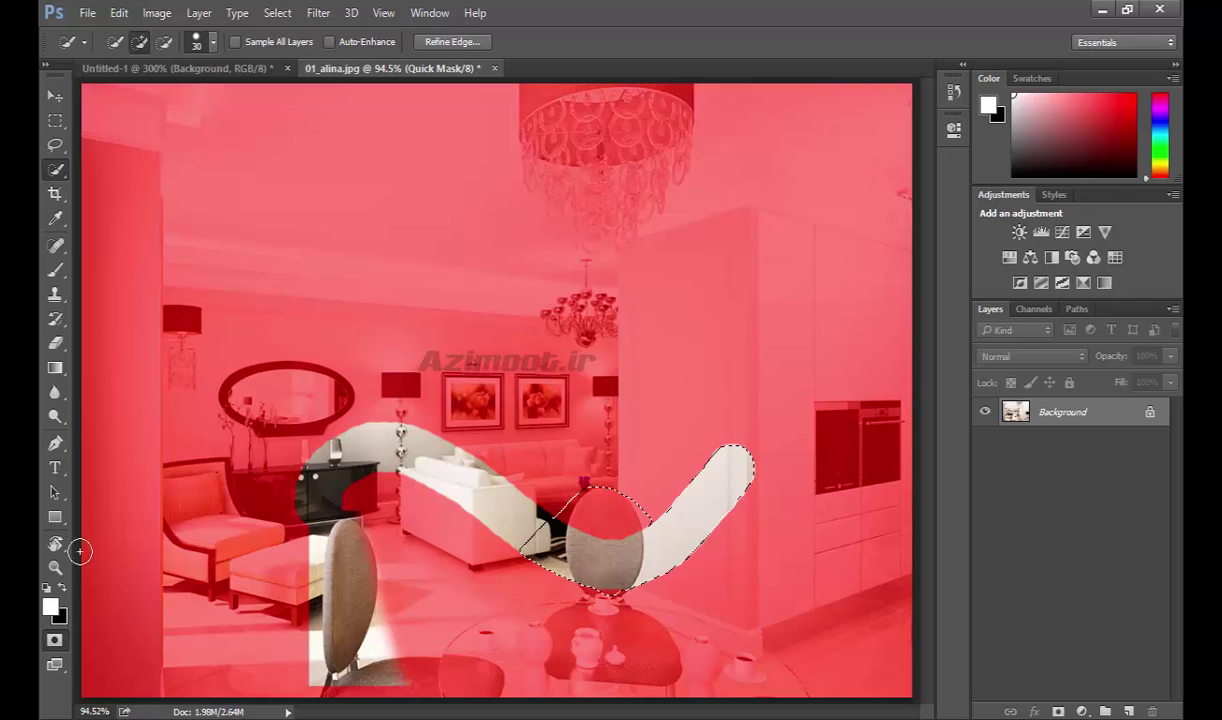
Brush-mask the strip beside the chair and return to Standard Mode.
{"action": "left_click", "coordinate": [55, 269]}
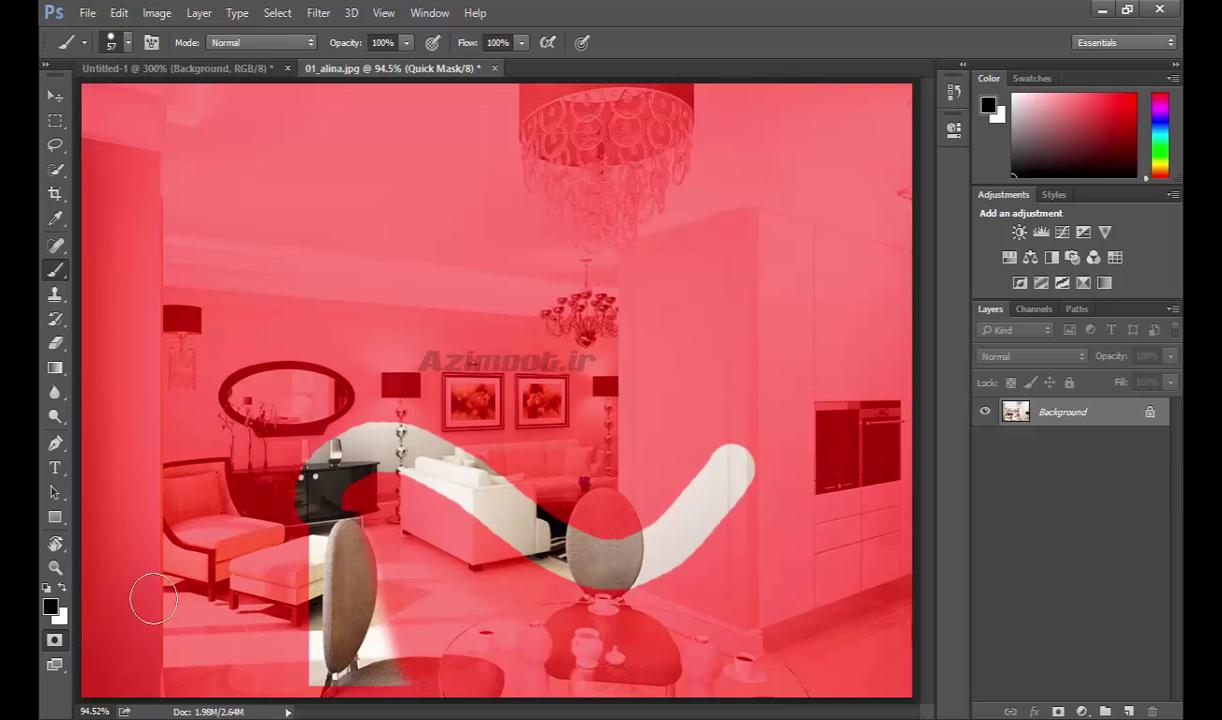
{"action": "mouse_move", "coordinate": [300, 565]}
{"action": "left_mouse_down"}
{"action": "mouse_move", "coordinate": [300, 655]}
{"action": "mouse_move", "coordinate": [267, 545]}
{"action": "mouse_move", "coordinate": [305, 469]}
{"action": "mouse_move", "coordinate": [433, 468]}
{"action": "left_mouse_up"}
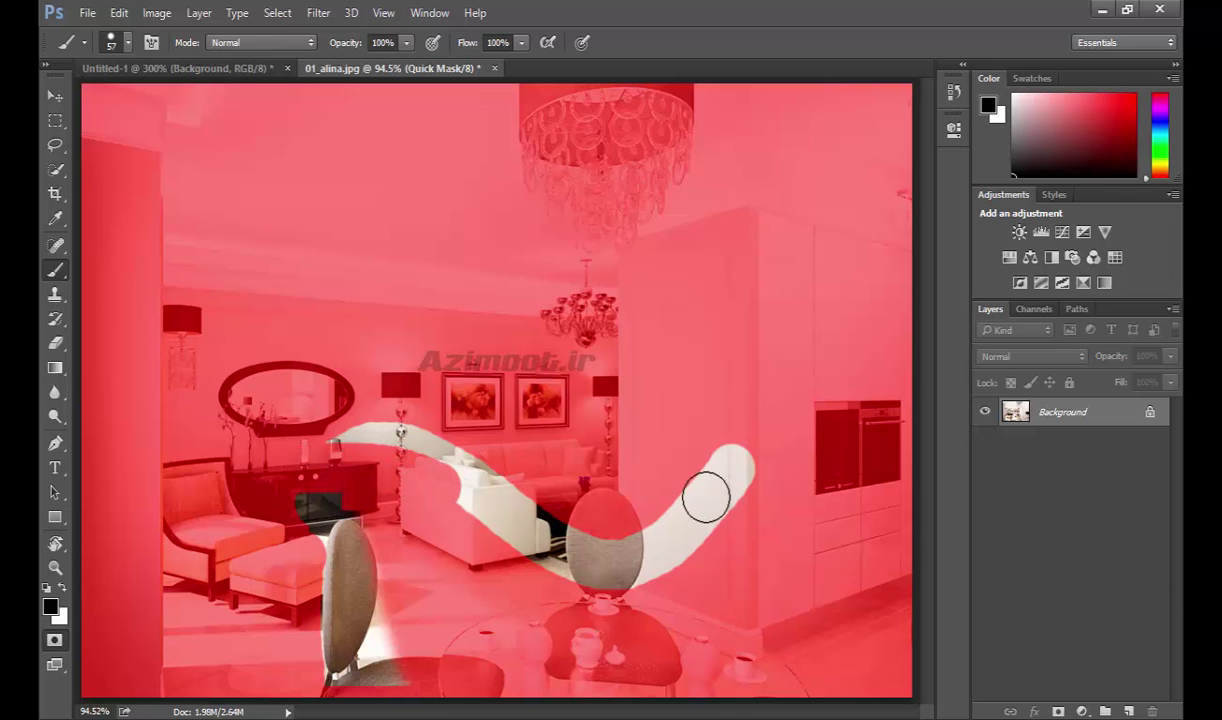
{"action": "left_click", "coordinate": [55, 641]}
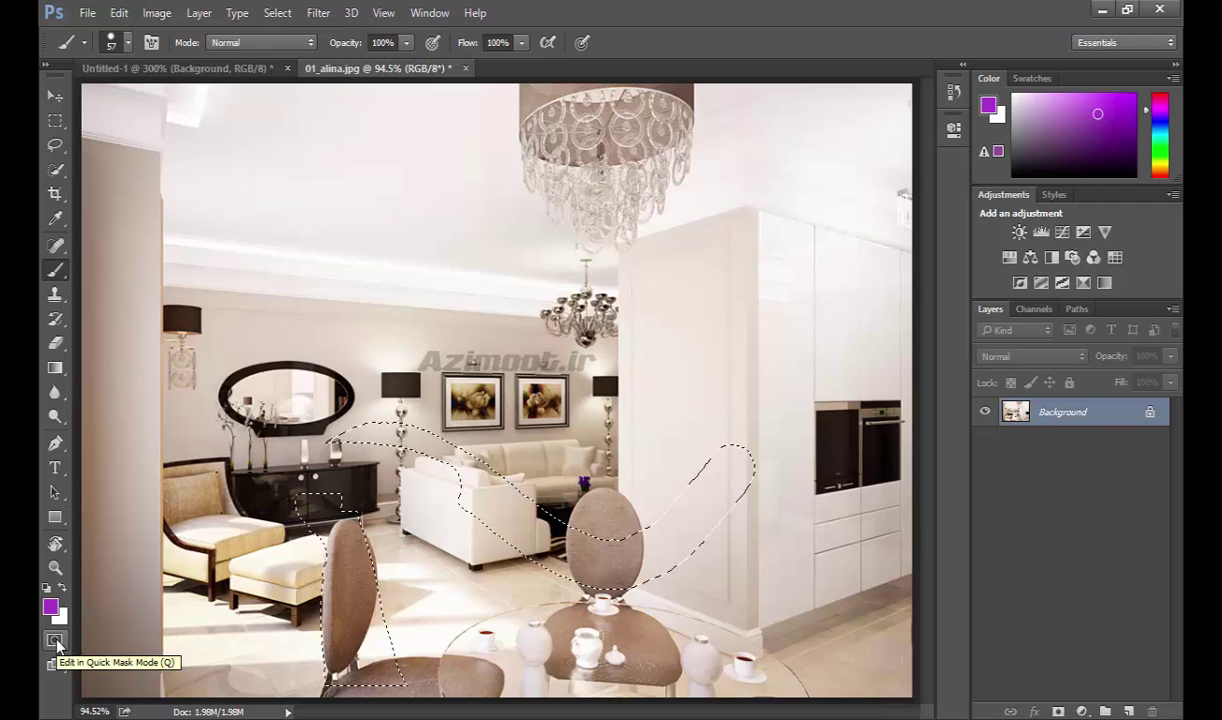
In Quick Mask, paint white over the front of the white sofa and exit to a selection.
{"action": "left_click", "coordinate": [56, 641]}
{"action": "left_click", "coordinate": [62, 588]}
{"action": "mouse_move", "coordinate": [480, 555]}
{"action": "left_mouse_down"}
{"action": "mouse_move", "coordinate": [505, 559]}
{"action": "mouse_move", "coordinate": [401, 578]}
{"action": "mouse_move", "coordinate": [385, 605]}
{"action": "left_mouse_up"}
{"action": "left_click", "coordinate": [56, 641]}
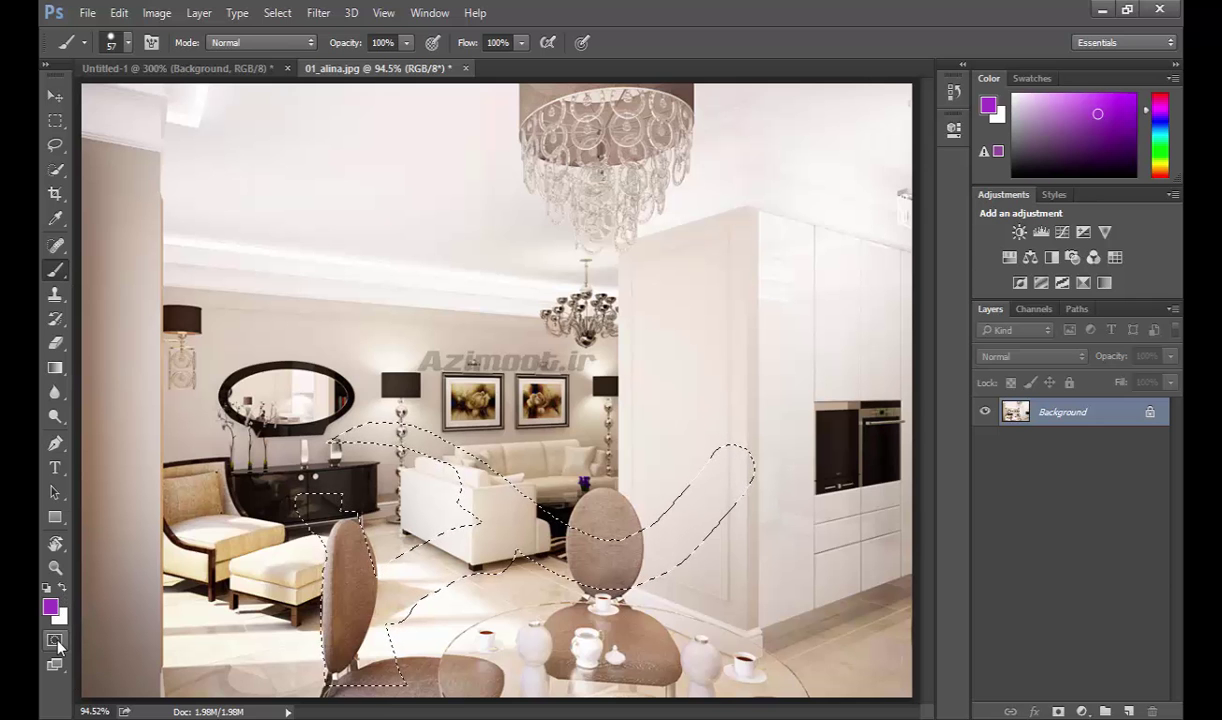
Preview the selection as a mask overlay, then switch to Full Screen Mode with Menu Bar.
{"action": "left_click", "coordinate": [55, 641]}
{"action": "left_click", "coordinate": [56, 641]}
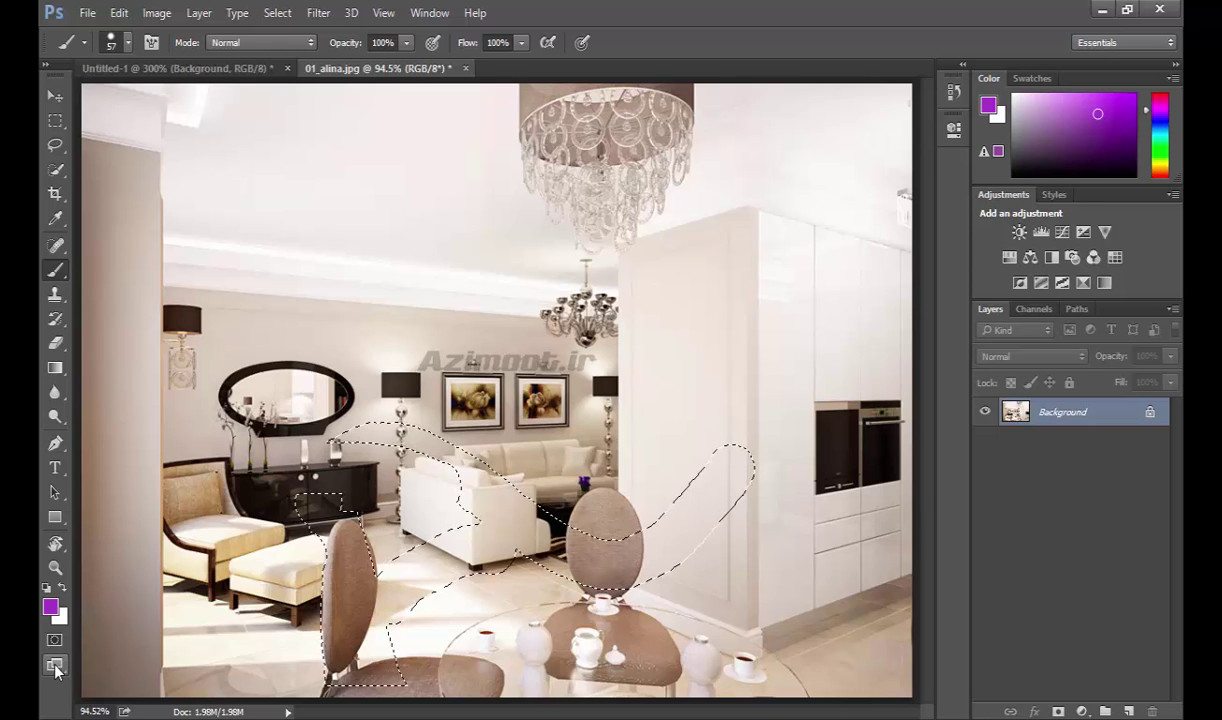
{"action": "left_click", "coordinate": [55, 667]}
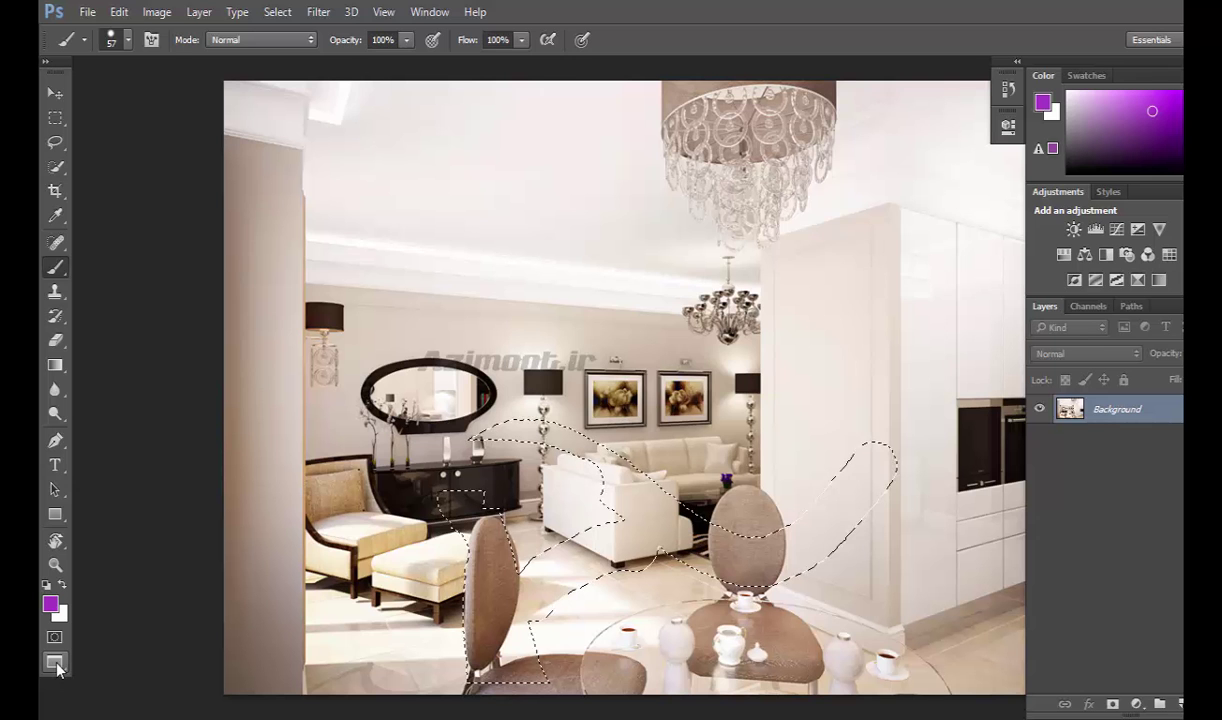
Switch to plain Full Screen Mode on black, then press F to return to Standard Screen Mode.
{"action": "left_click", "coordinate": [55, 663]}
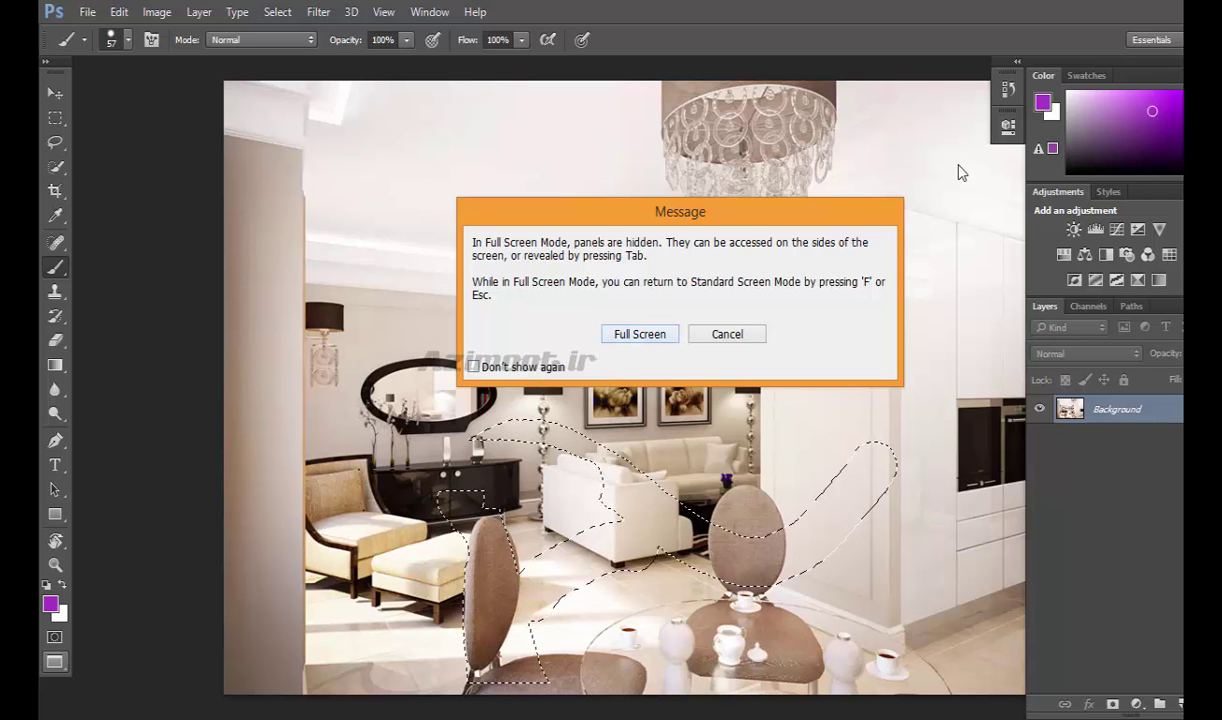
{"action": "left_click", "coordinate": [670, 336]}
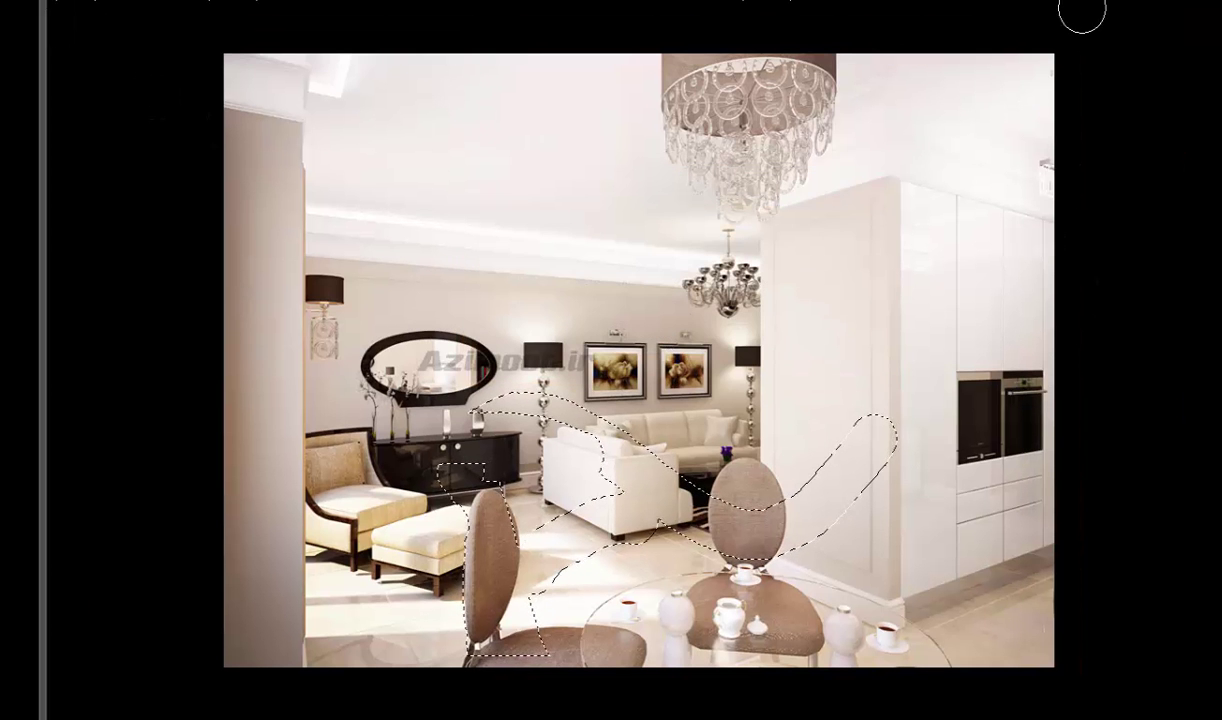
{"action": "mouse_move", "coordinate": [20, 300]}
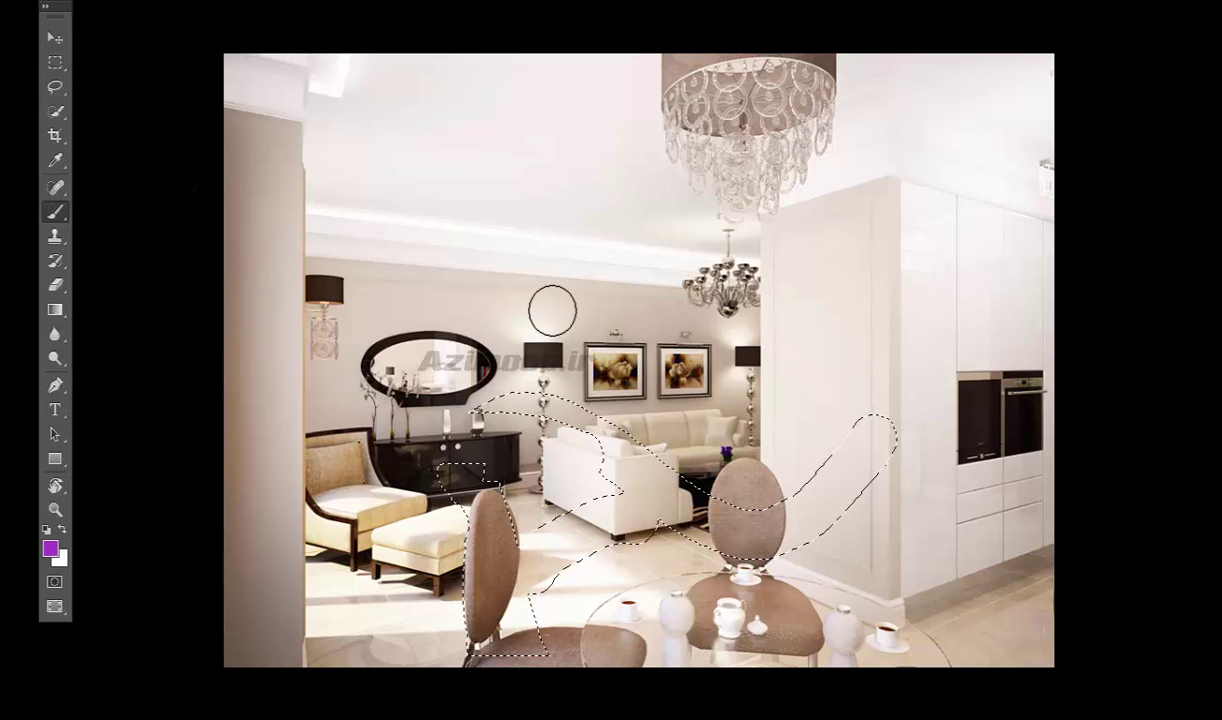
{"action": "key", "text": "f"}
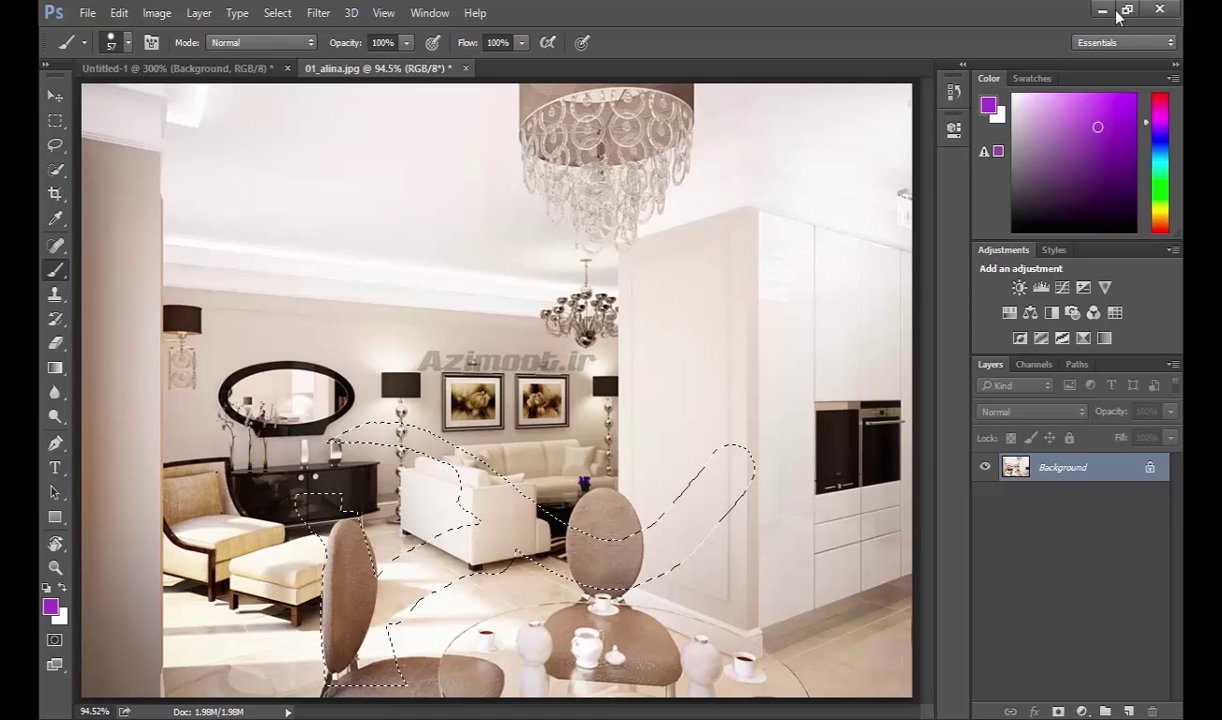
{"action": "key", "text": "f"}
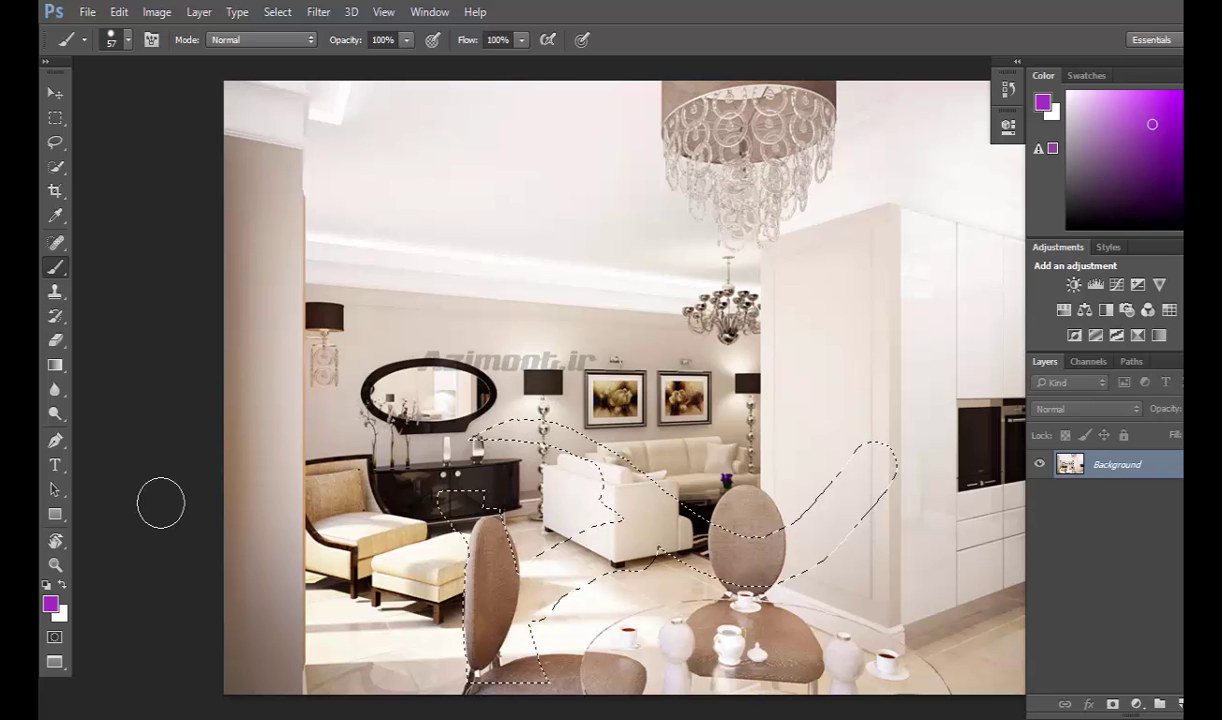
{"action": "key", "text": "f"}
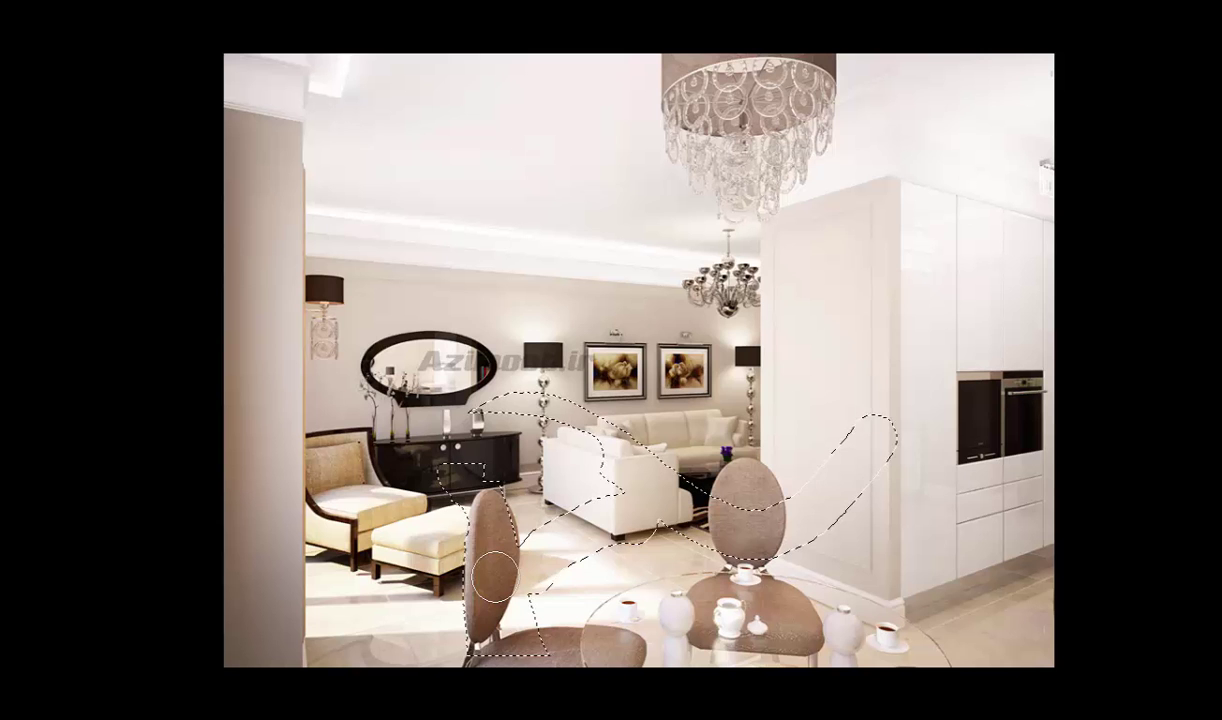
{"action": "key", "text": "f"}
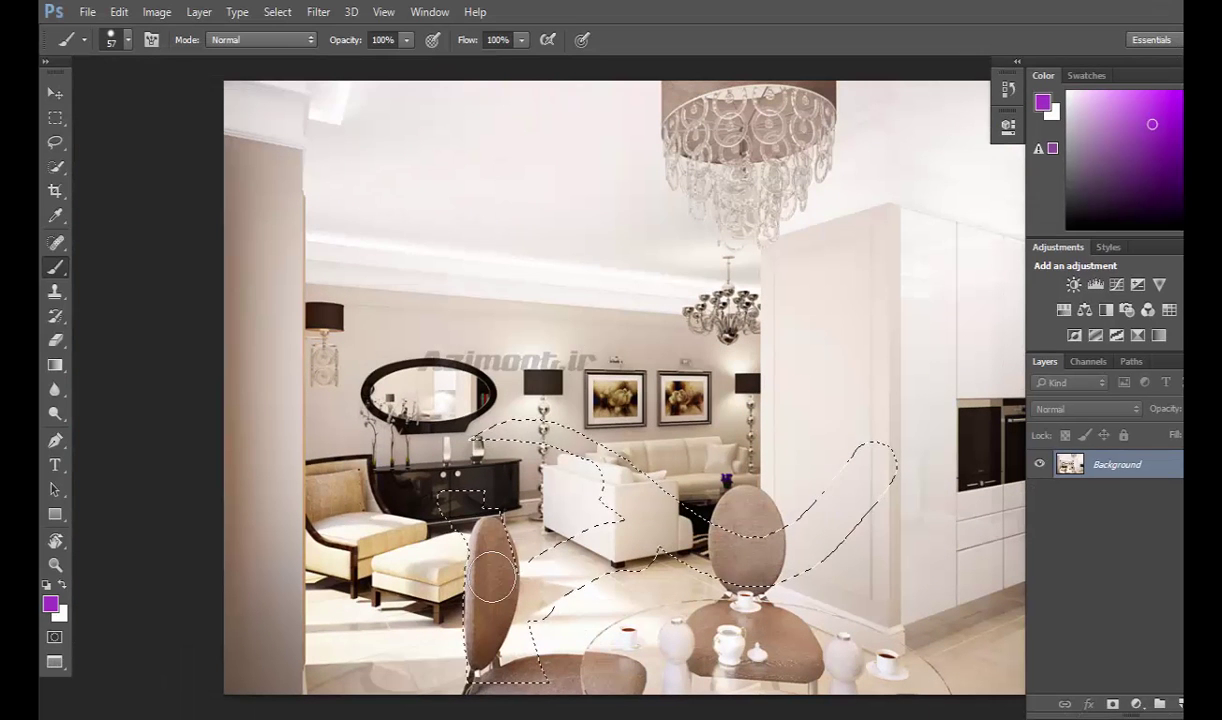
{"action": "key", "text": "f"}
{"action": "key", "text": "f"}
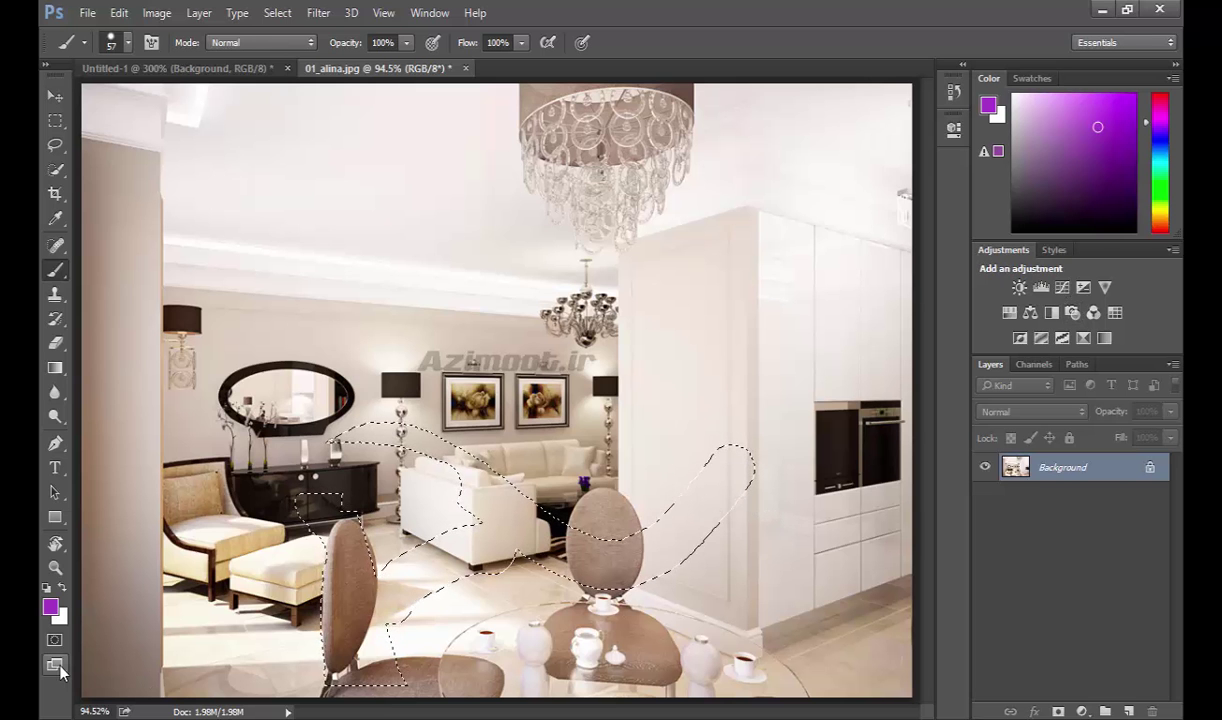
{"action": "left_click", "coordinate": [58, 668]}
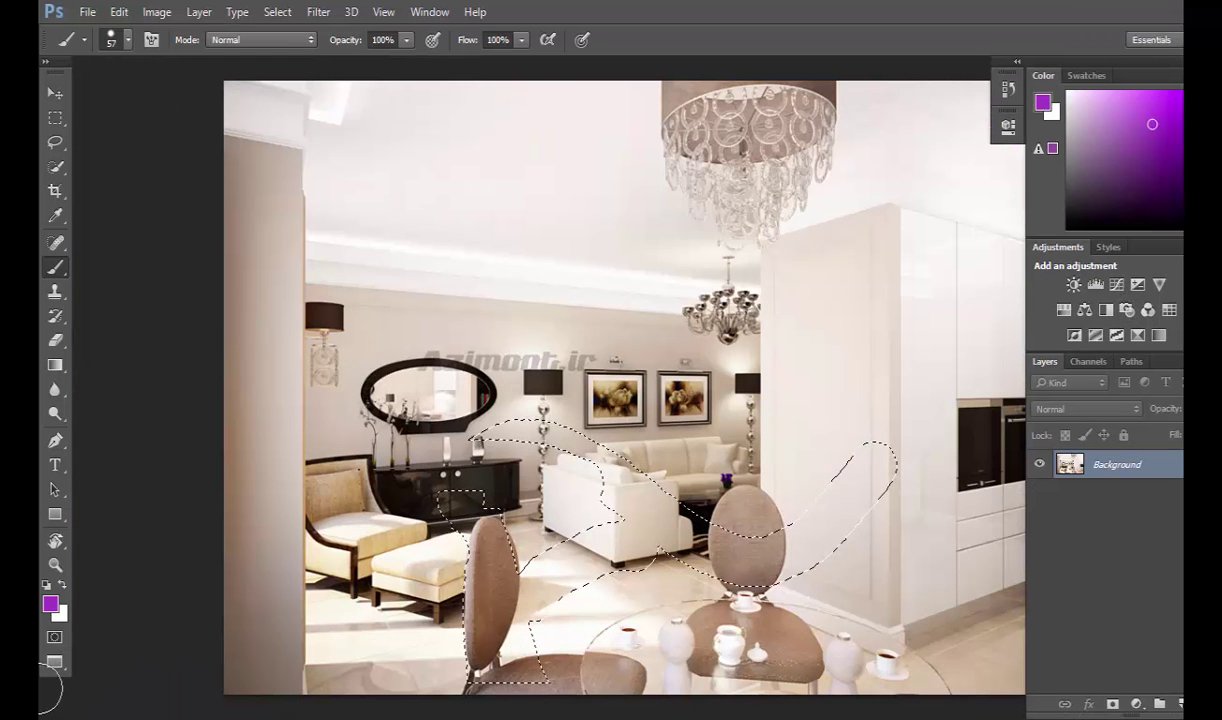
{"action": "left_click", "coordinate": [55, 662]}
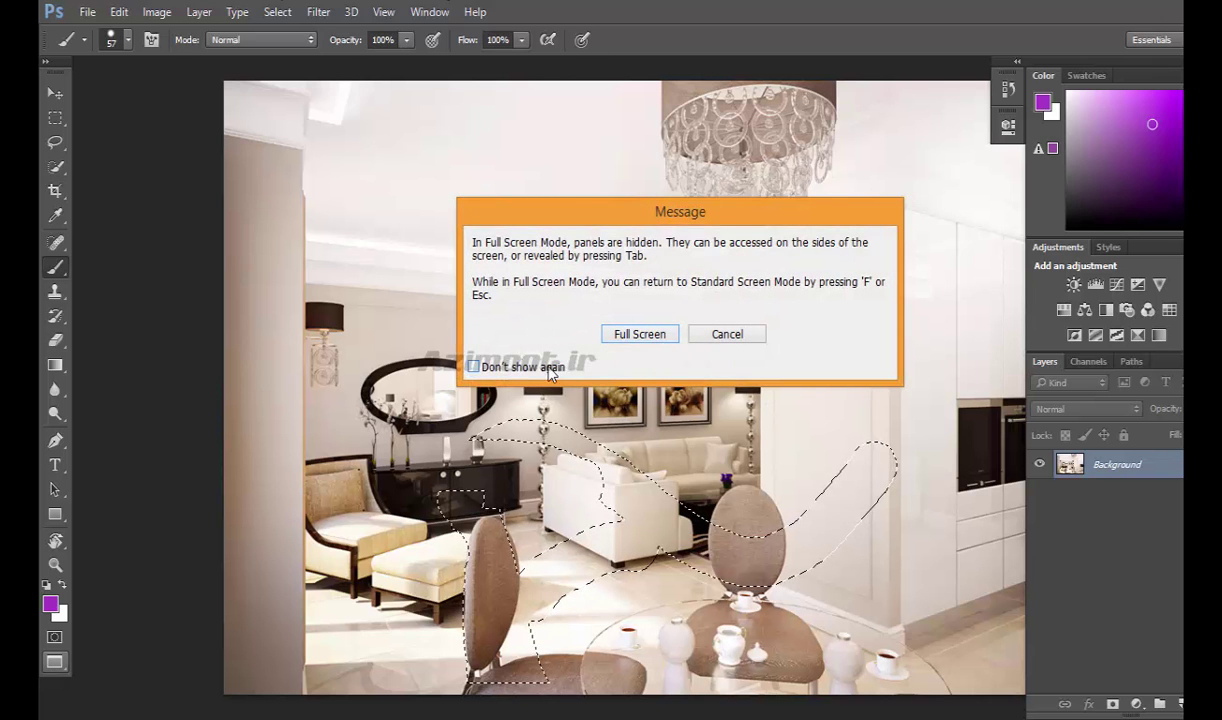
{"action": "left_click", "coordinate": [622, 338]}
{"action": "key", "text": "f"}
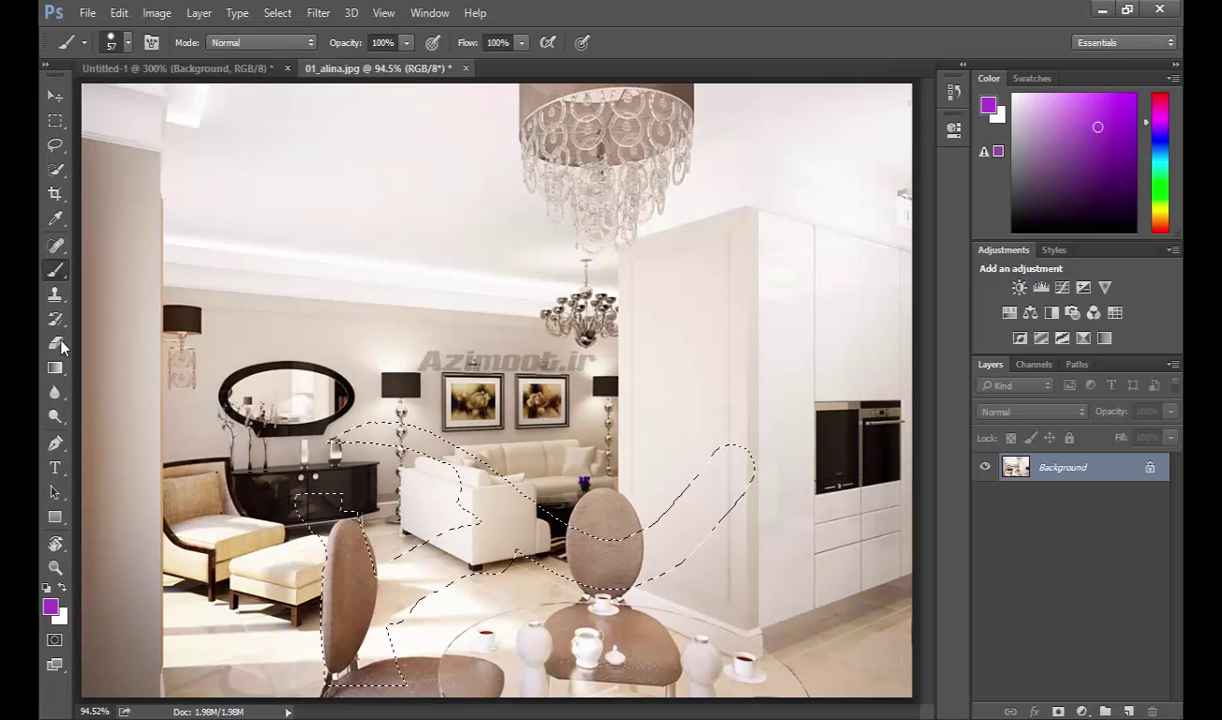